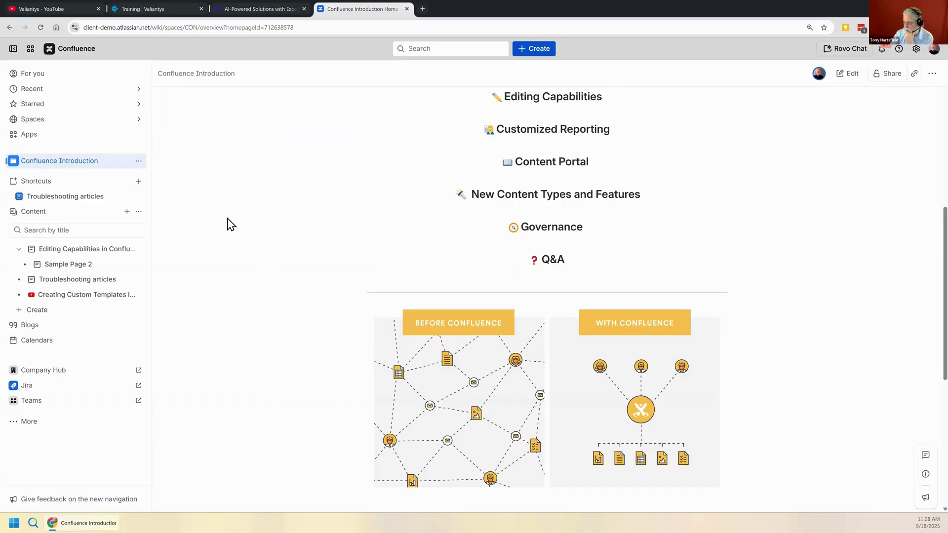
Step: Open the page "Editing Capabilities in Confluence" and look through its headings, lists and action items
{"action": "left_click", "coordinate": [41, 252]}
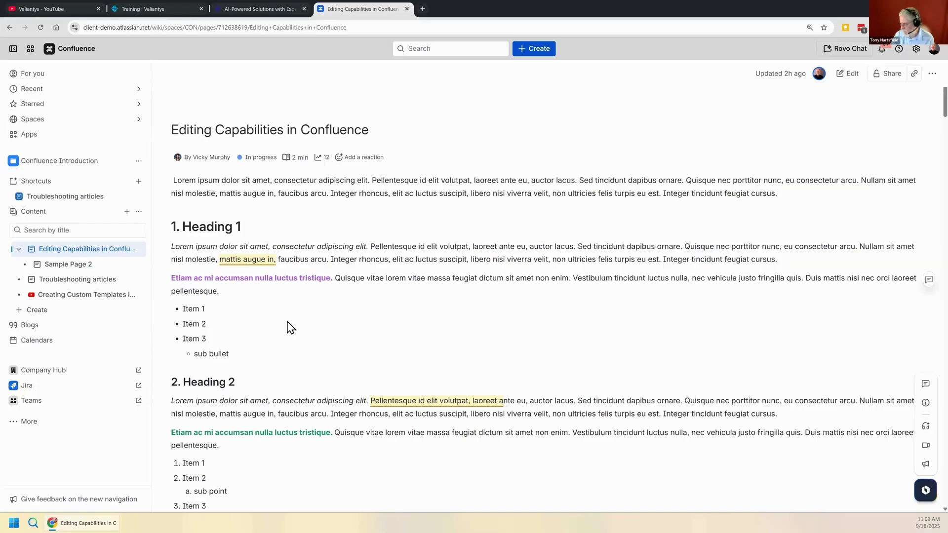
{"action": "scroll", "coordinate": [193, 296], "scroll_direction": "down", "scroll_amount": 2}
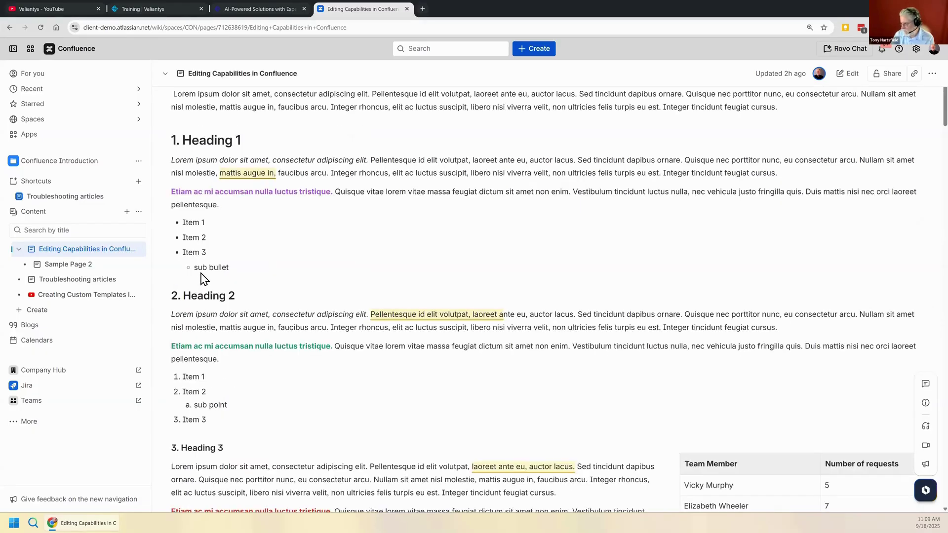
{"action": "scroll", "coordinate": [220, 320], "scroll_direction": "down", "scroll_amount": 2}
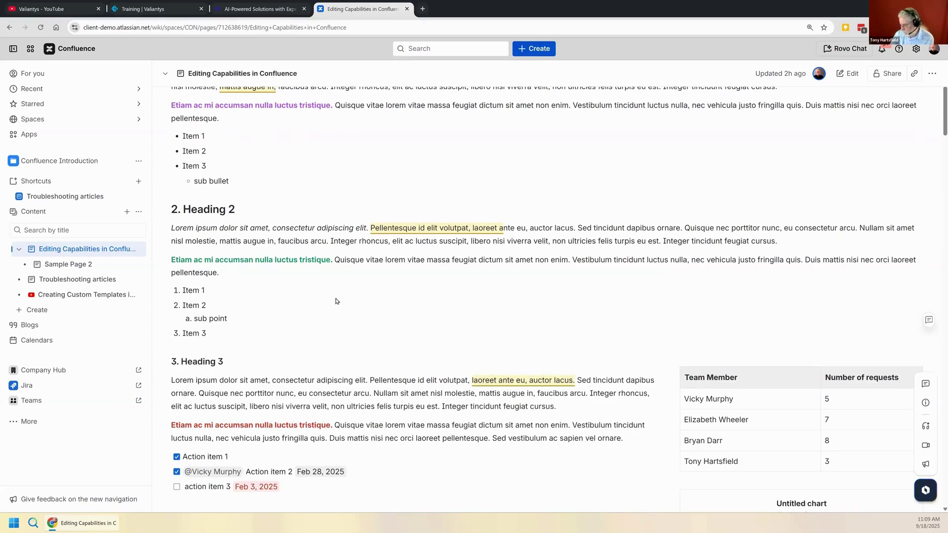
{"action": "scroll", "coordinate": [335, 301], "scroll_direction": "down", "scroll_amount": 3}
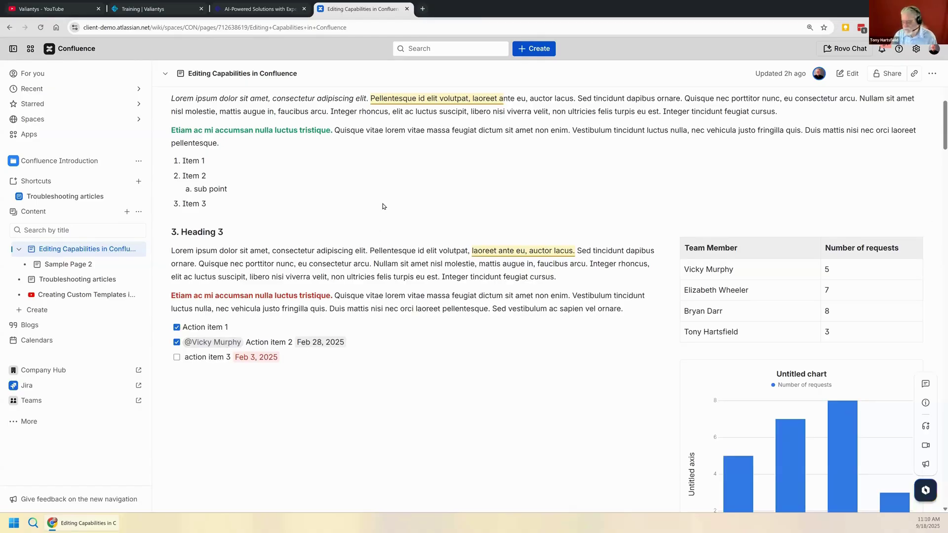
Step: Put the page into edit mode and pin the text formatting toolbar above the page content
{"action": "key", "text": "e"}
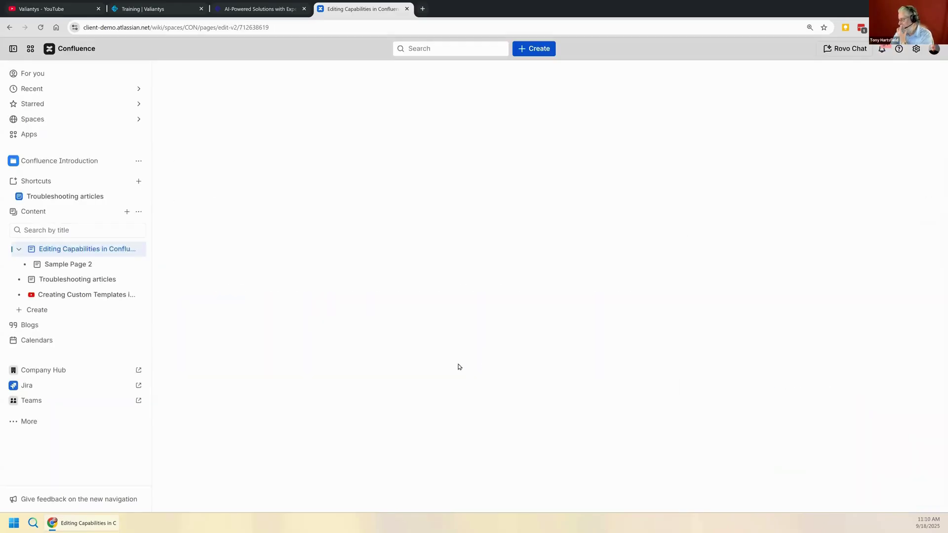
{"action": "scroll", "coordinate": [427, 332], "scroll_direction": "up", "scroll_amount": 6}
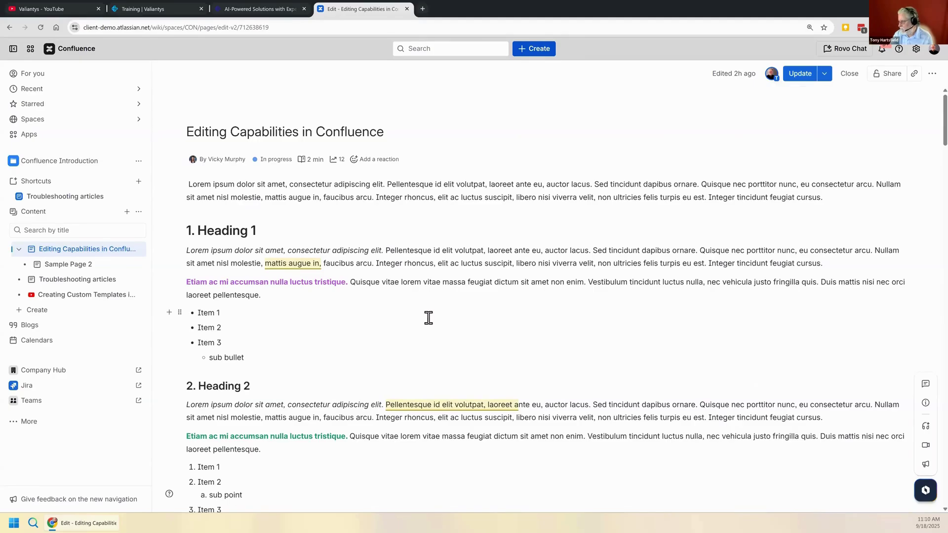
{"action": "left_click_drag", "start_coordinate": [387, 185], "coordinate": [421, 189]}
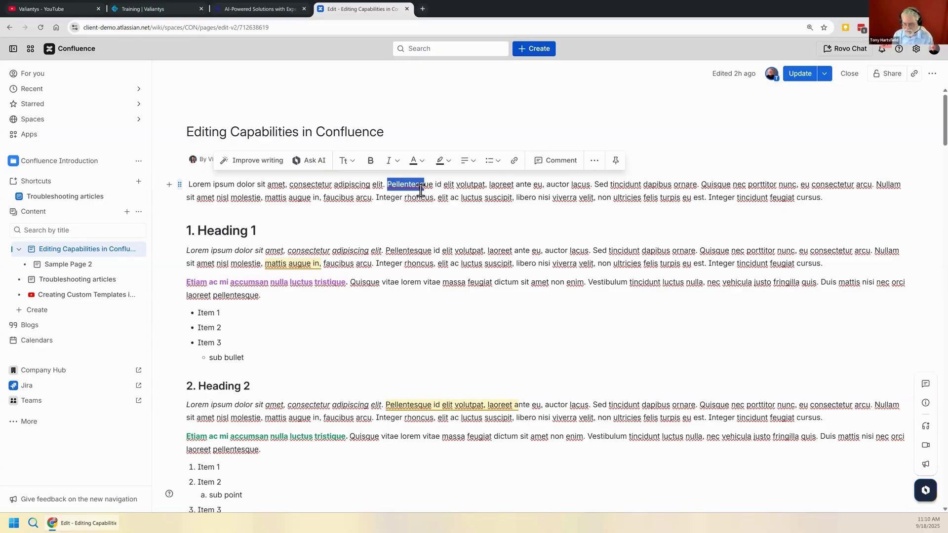
{"action": "left_click", "coordinate": [618, 161]}
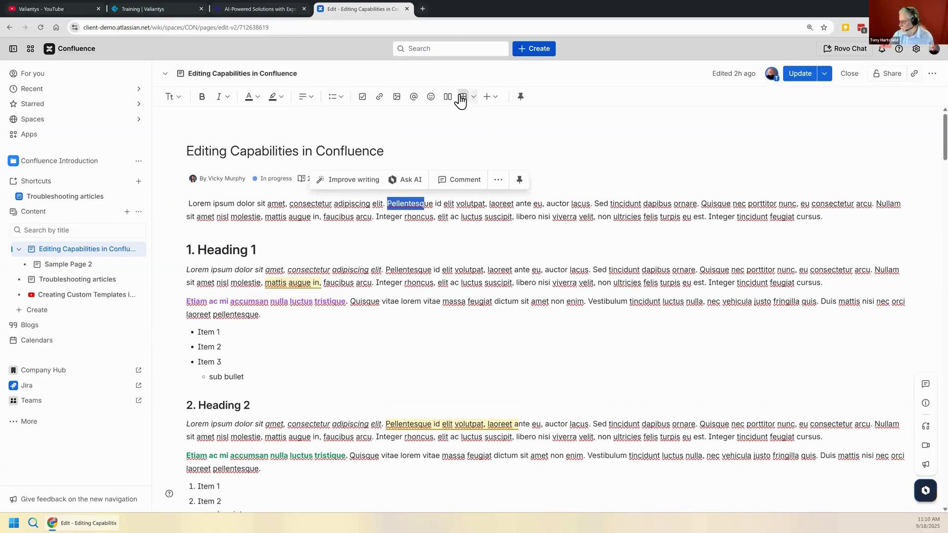
{"action": "left_click", "coordinate": [586, 206]}
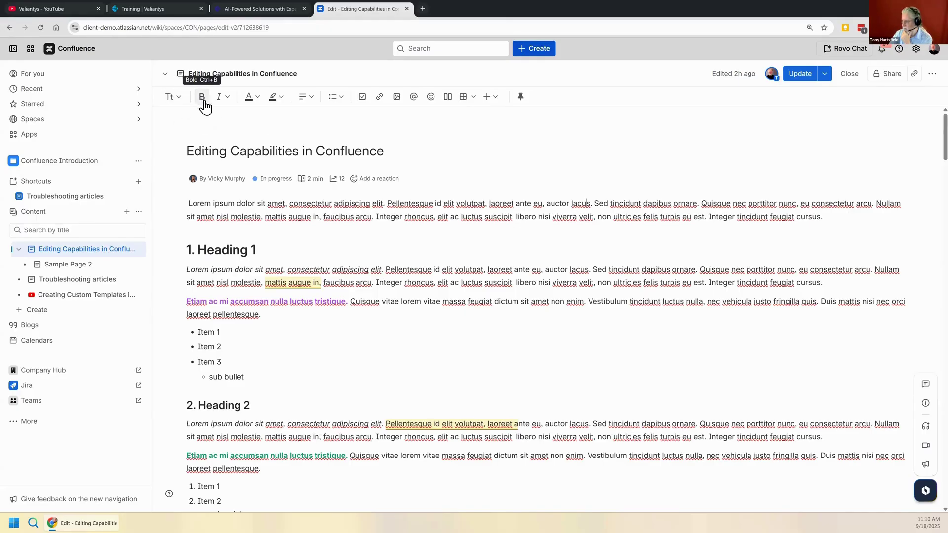
Step: Examine the editor's text color, highlight color and list formatting options without applying any
{"action": "left_click", "coordinate": [256, 101]}
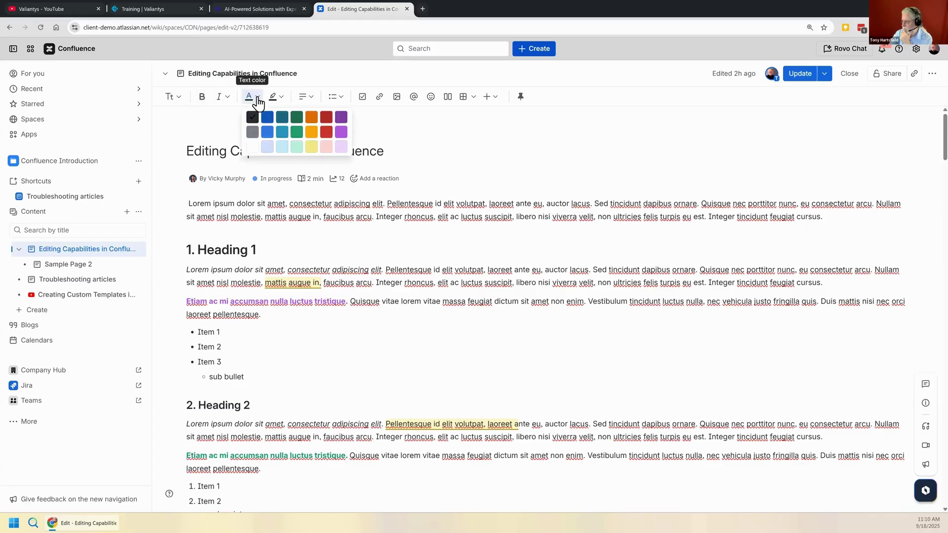
{"action": "left_click", "coordinate": [257, 101]}
{"action": "left_click", "coordinate": [282, 99]}
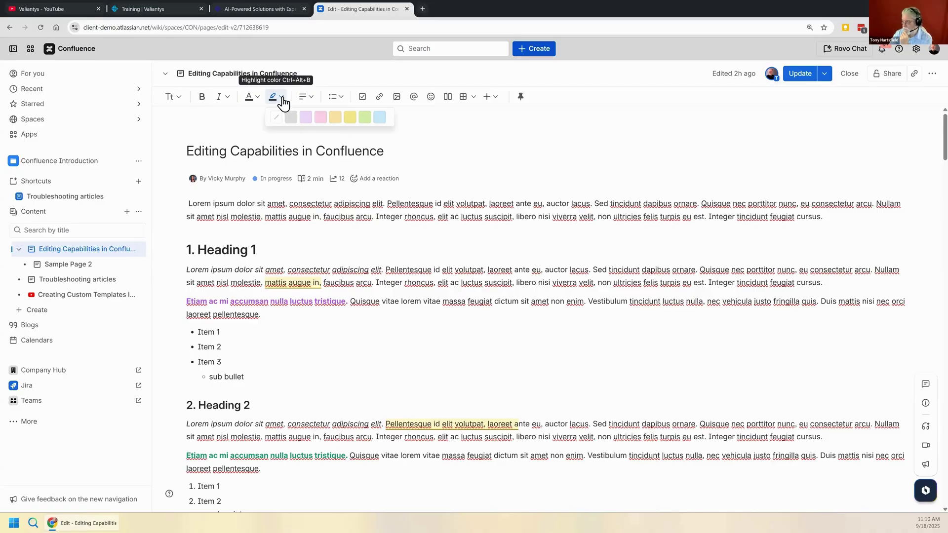
{"action": "left_click", "coordinate": [282, 100]}
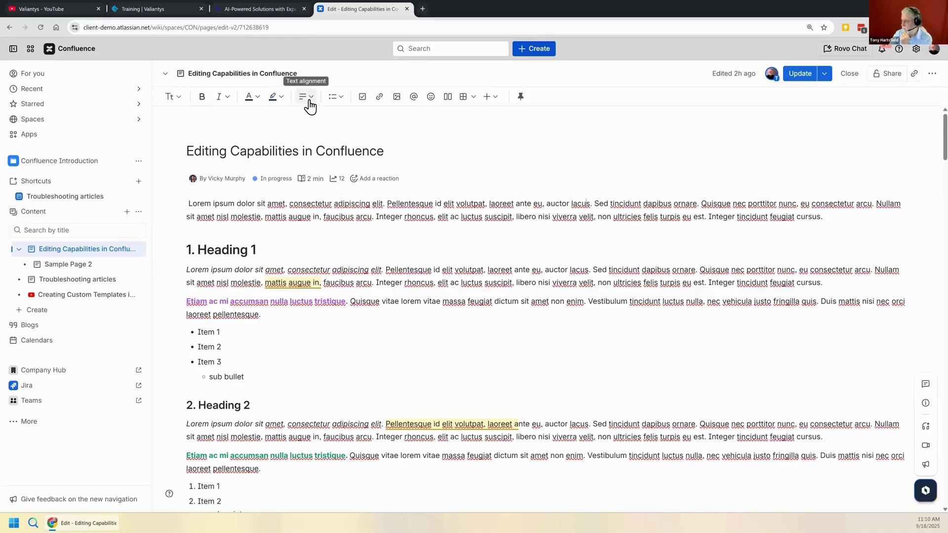
{"action": "left_click", "coordinate": [341, 102]}
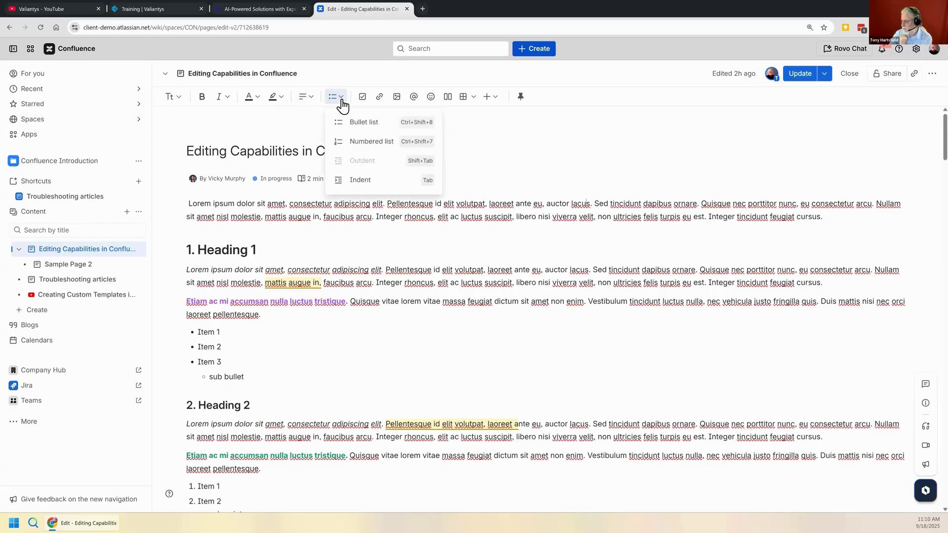
{"action": "left_click", "coordinate": [342, 103]}
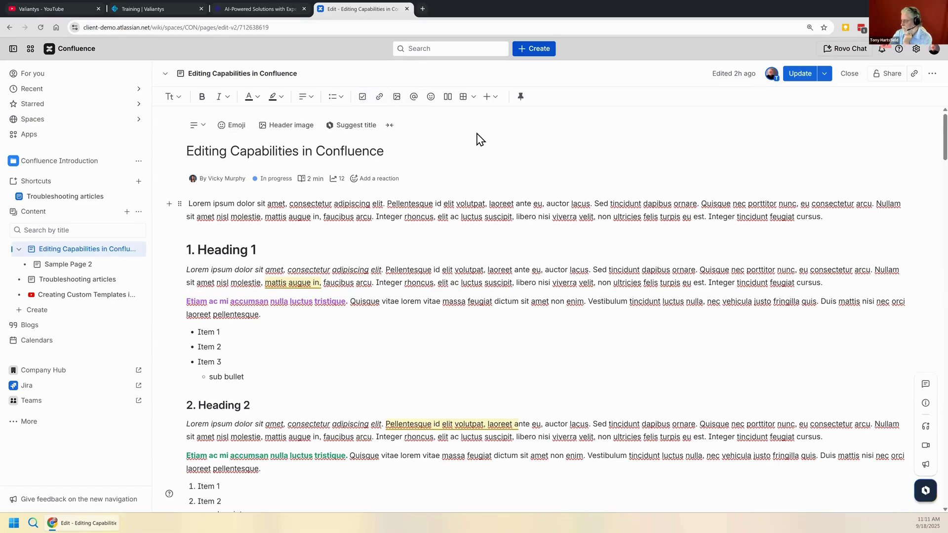
Step: Examine the table size grid and the list of insertable elements without inserting anything
{"action": "left_click", "coordinate": [473, 98]}
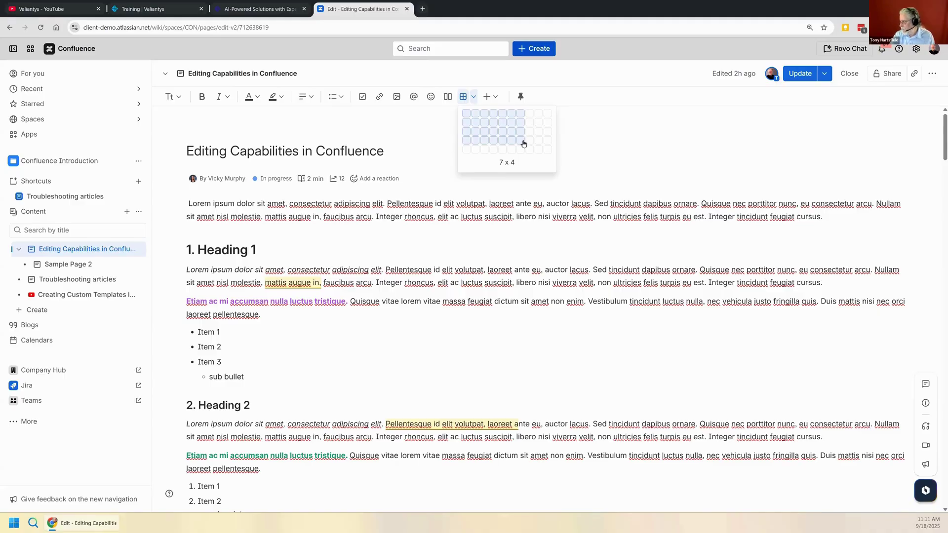
{"action": "left_click", "coordinate": [656, 143]}
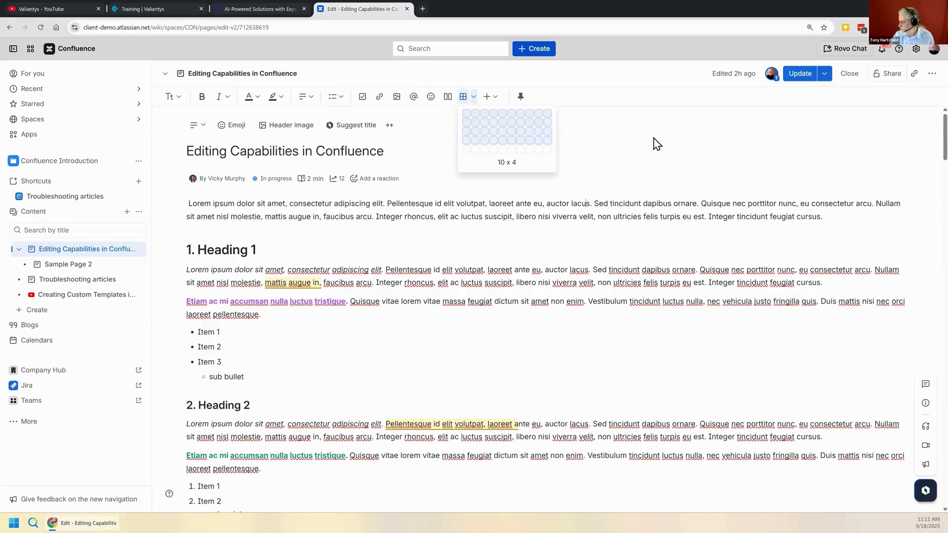
{"action": "left_click", "coordinate": [496, 101]}
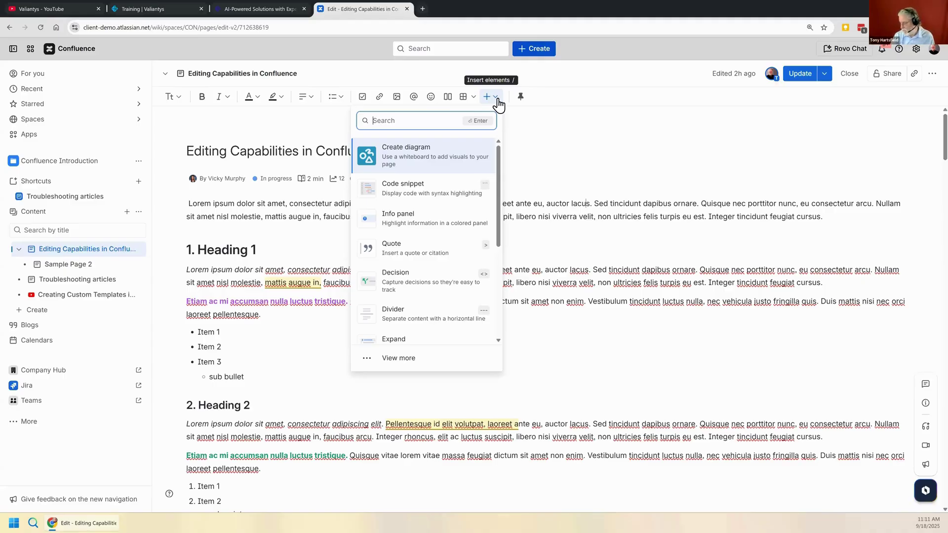
{"action": "left_click", "coordinate": [689, 394]}
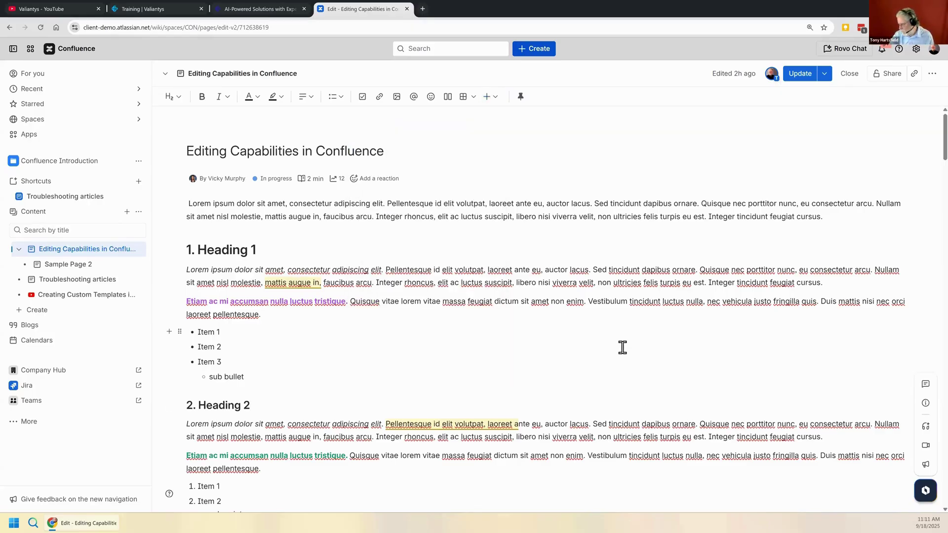
Step: Examine the two-column layout under Heading 3, with its text, action items, requests table and chart
{"action": "scroll", "coordinate": [623, 348], "scroll_direction": "down", "scroll_amount": 7}
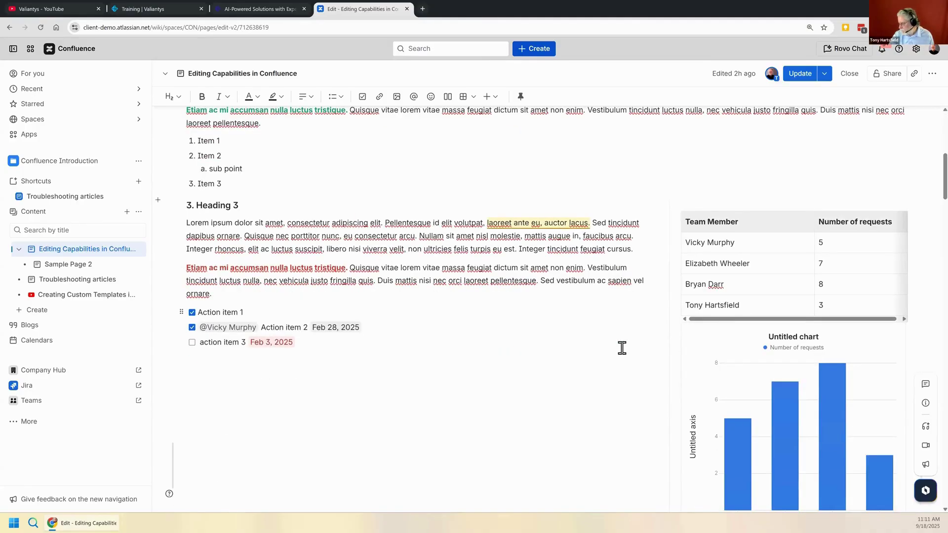
{"action": "scroll", "coordinate": [623, 348], "scroll_direction": "down", "scroll_amount": 1}
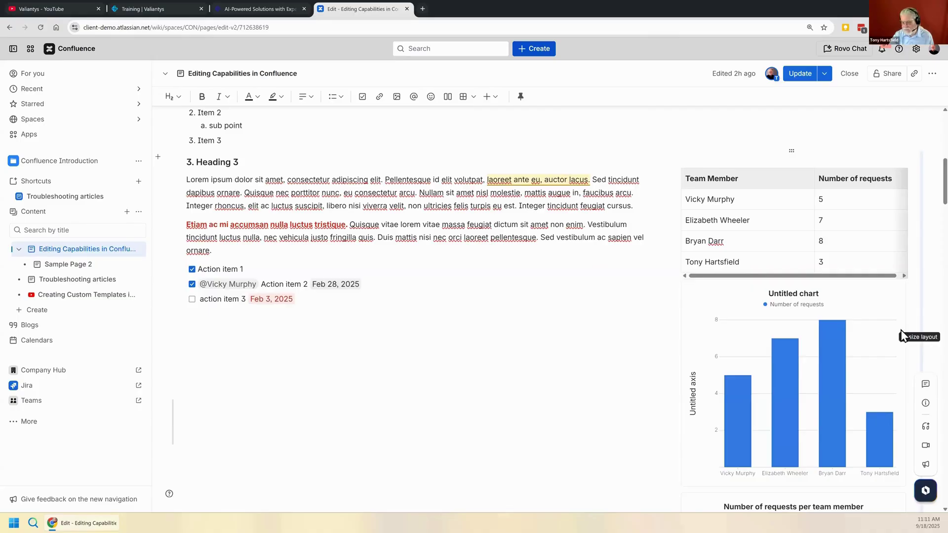
{"action": "left_click", "coordinate": [562, 340]}
{"action": "scroll", "coordinate": [618, 350], "scroll_direction": "down", "scroll_amount": 1}
{"action": "scroll", "coordinate": [617, 350], "scroll_direction": "up", "scroll_amount": 2}
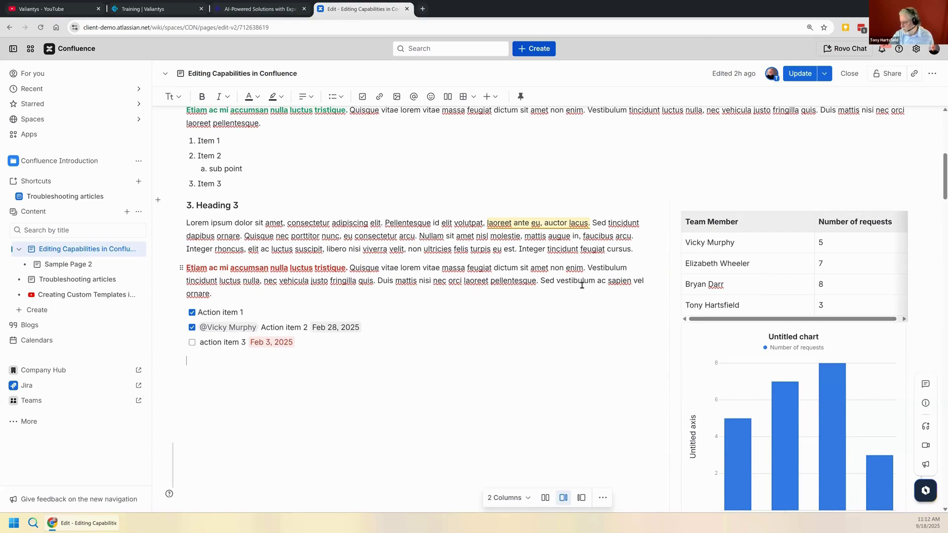
{"action": "left_click", "coordinate": [438, 291]}
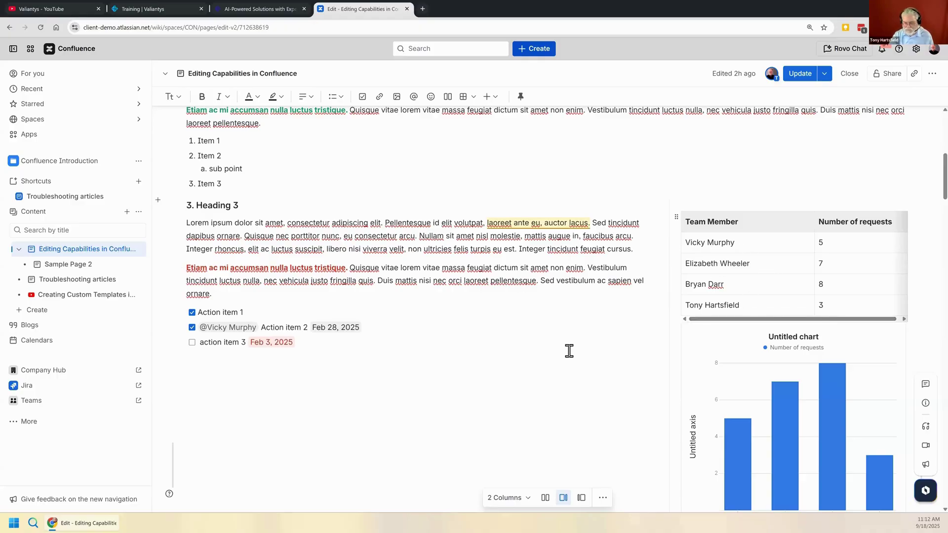
{"action": "left_click", "coordinate": [268, 267]}
{"action": "scroll", "coordinate": [779, 277], "scroll_direction": "down", "scroll_amount": 1}
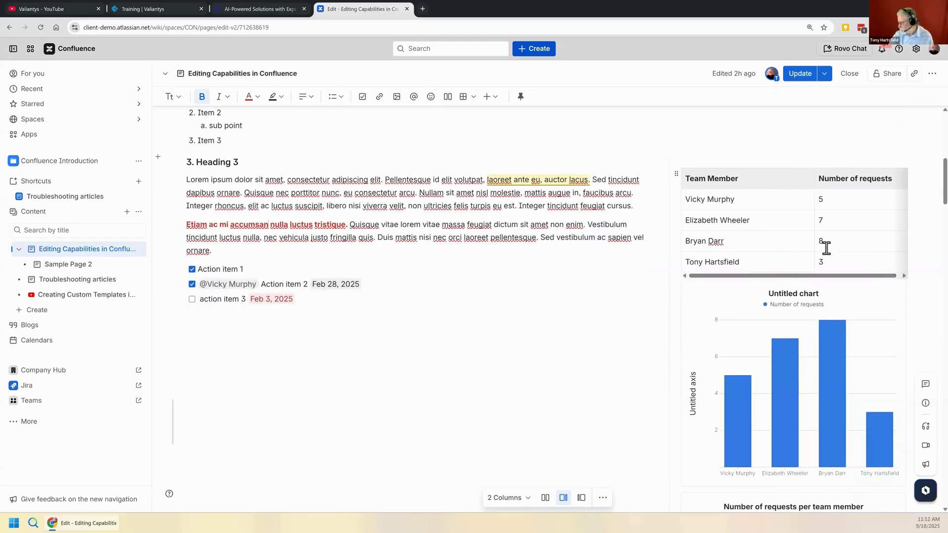
Step: Examine the header, chart and connected data options of the team member requests table
{"action": "left_click", "coordinate": [786, 254]}
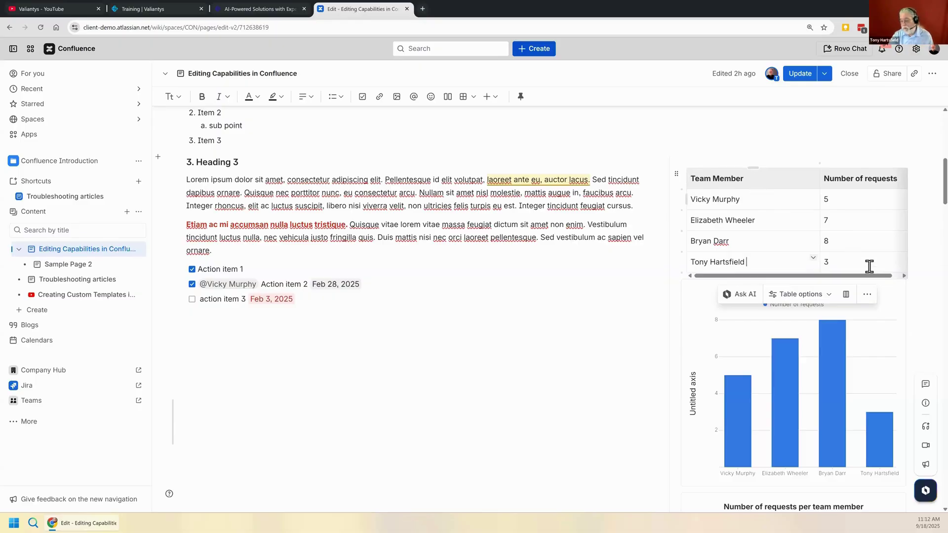
{"action": "left_click", "coordinate": [637, 332]}
{"action": "scroll", "coordinate": [817, 324], "scroll_direction": "down", "scroll_amount": 2}
{"action": "scroll", "coordinate": [810, 327], "scroll_direction": "up", "scroll_amount": 2}
{"action": "scroll", "coordinate": [810, 332], "scroll_direction": "down", "scroll_amount": 1}
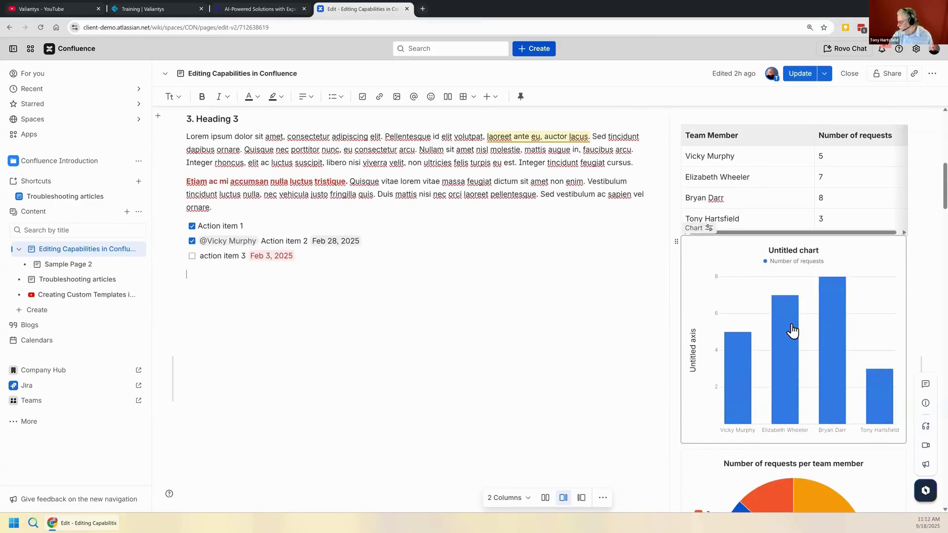
{"action": "left_click", "coordinate": [760, 185]}
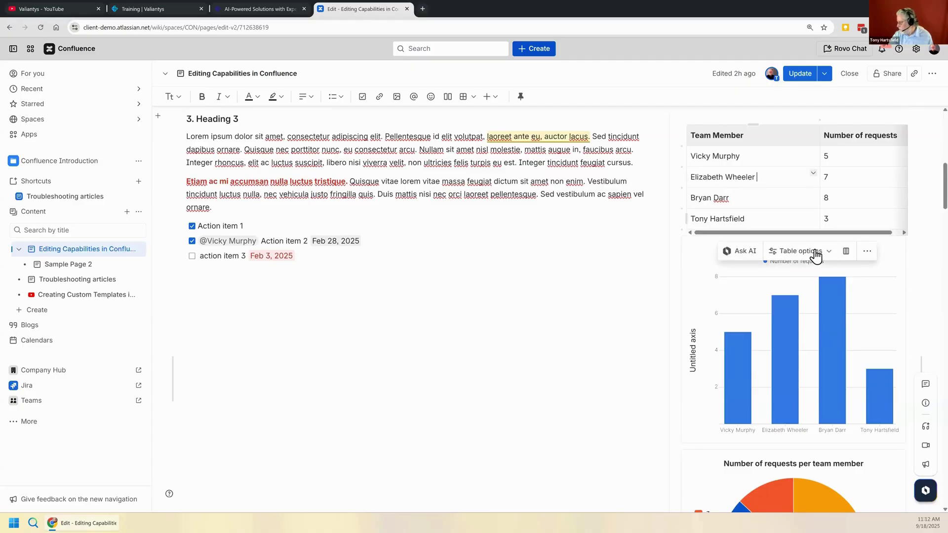
{"action": "left_click", "coordinate": [826, 262]}
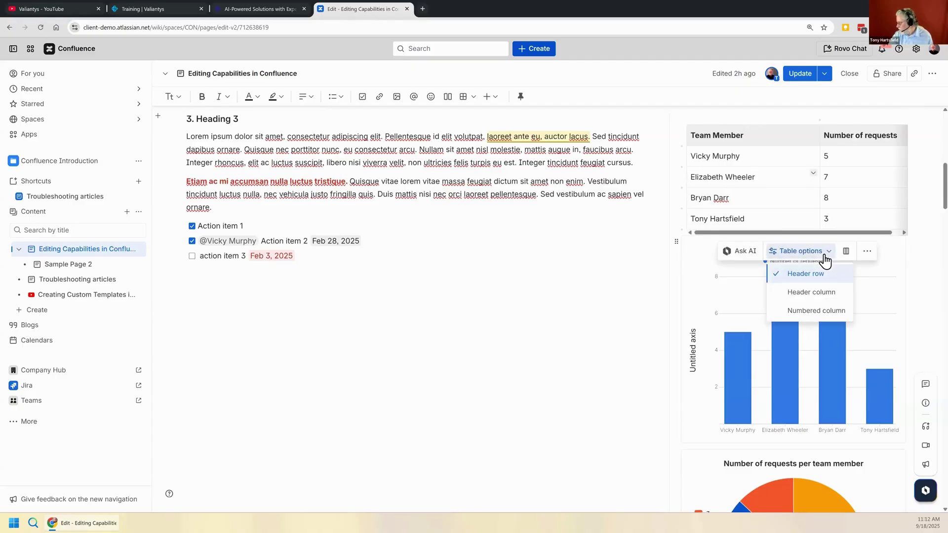
{"action": "left_click", "coordinate": [868, 255]}
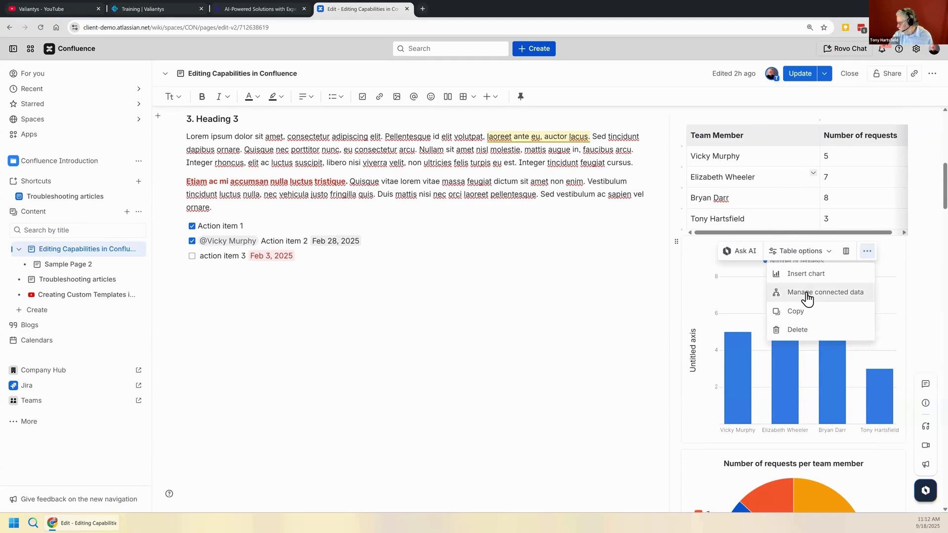
{"action": "left_click", "coordinate": [614, 315]}
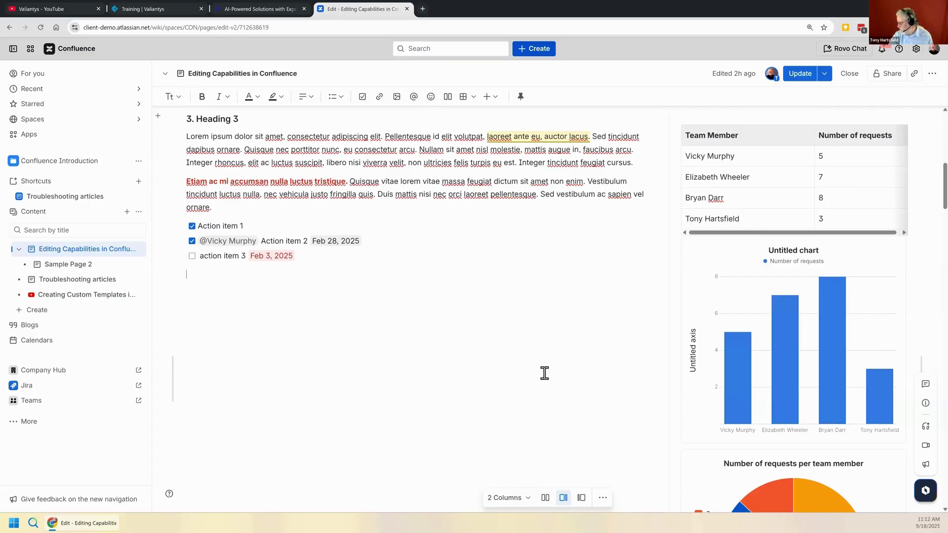
Step: Look at the bar chart and the "Number of requests per team member" pie chart below the table
{"action": "scroll", "coordinate": [814, 182], "scroll_direction": "down", "scroll_amount": 3}
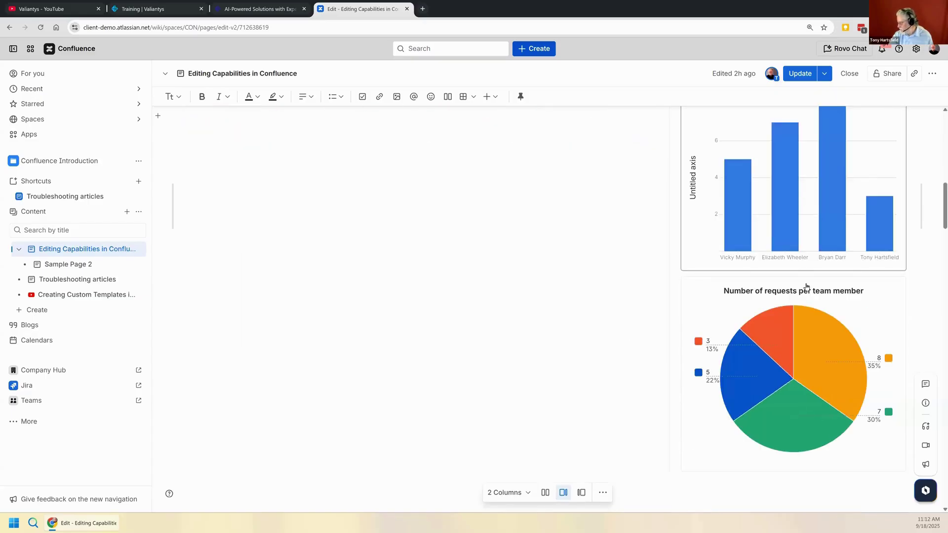
{"action": "key", "text": "ctrl+z"}
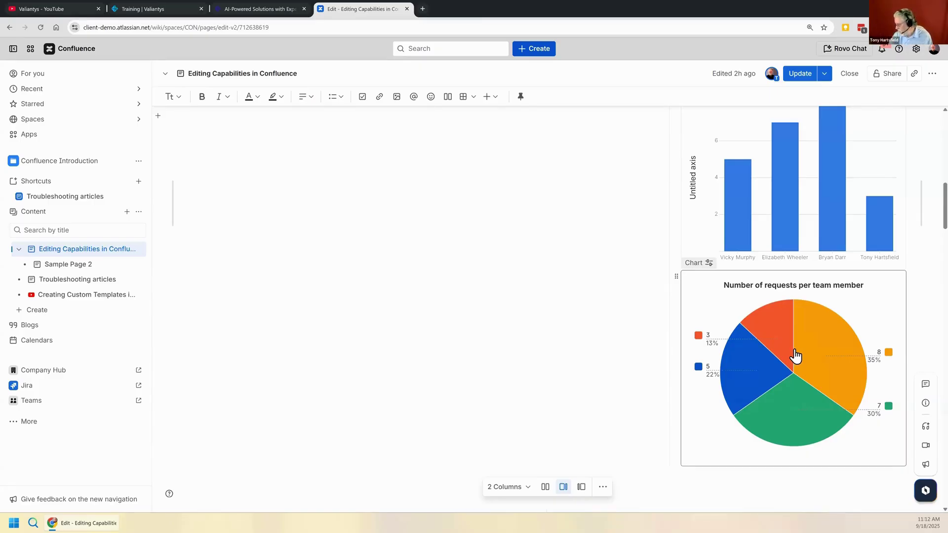
{"action": "left_click", "coordinate": [443, 269]}
{"action": "scroll", "coordinate": [448, 270], "scroll_direction": "down", "scroll_amount": 2}
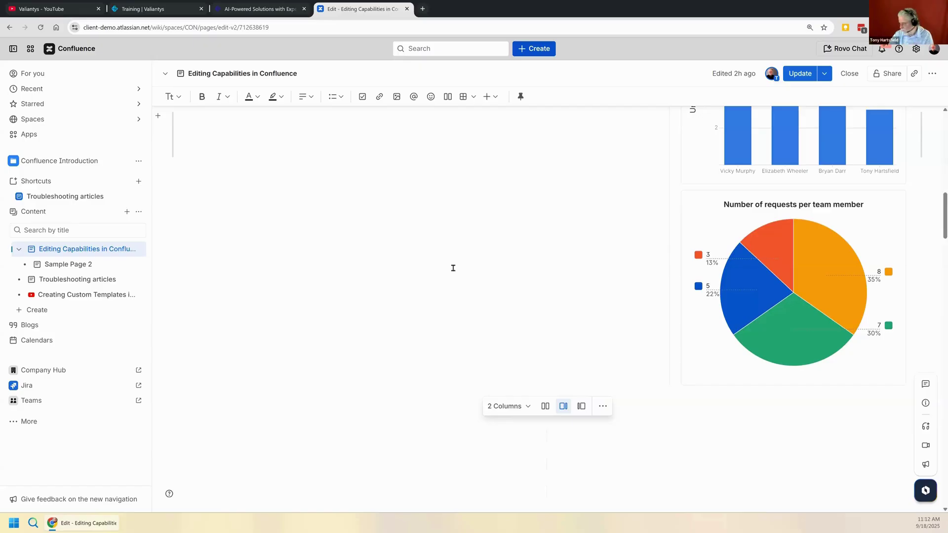
Step: Look through the Simultaneous Editing section and the internal, external and email examples under Linking
{"action": "scroll", "coordinate": [453, 272], "scroll_direction": "down", "scroll_amount": 3}
{"action": "scroll", "coordinate": [455, 273], "scroll_direction": "down", "scroll_amount": 5}
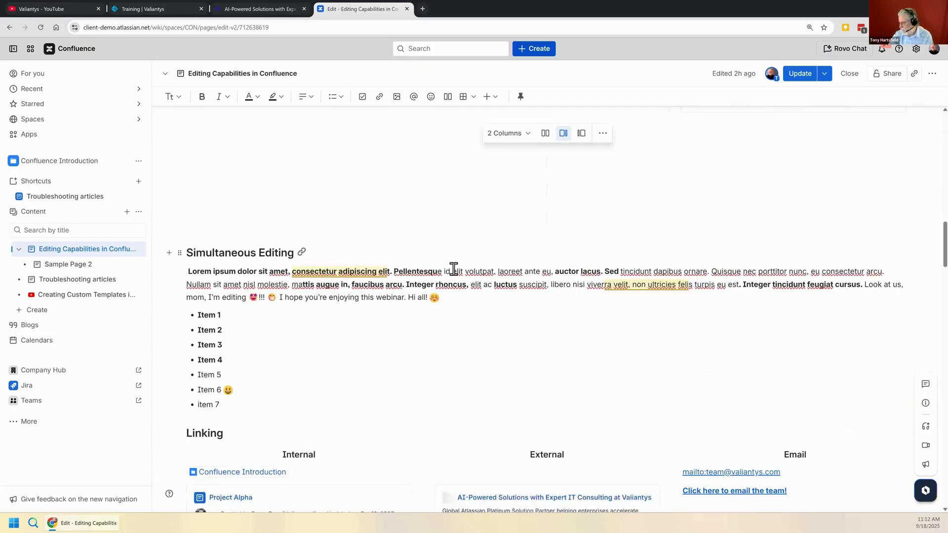
{"action": "scroll", "coordinate": [461, 289], "scroll_direction": "up", "scroll_amount": 1}
{"action": "left_click", "coordinate": [470, 297]}
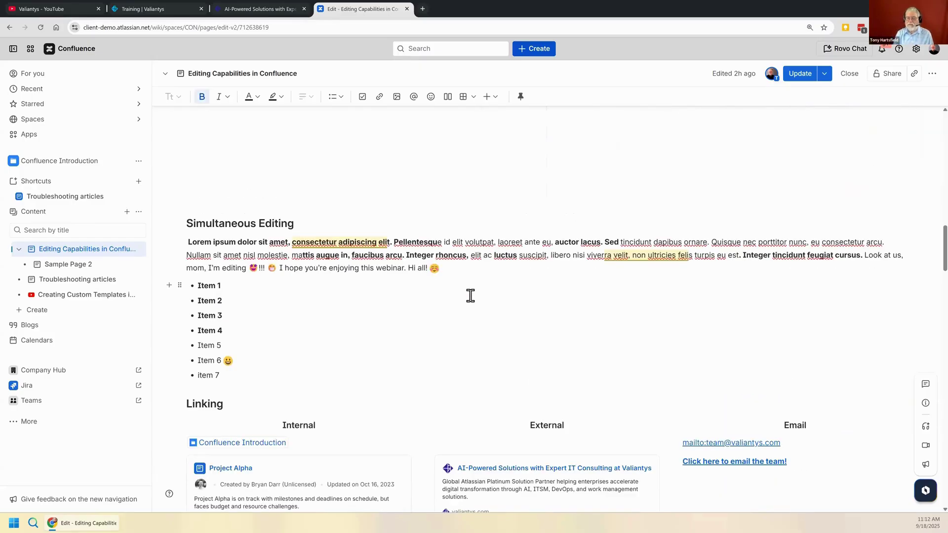
{"action": "scroll", "coordinate": [470, 297], "scroll_direction": "down", "scroll_amount": 7}
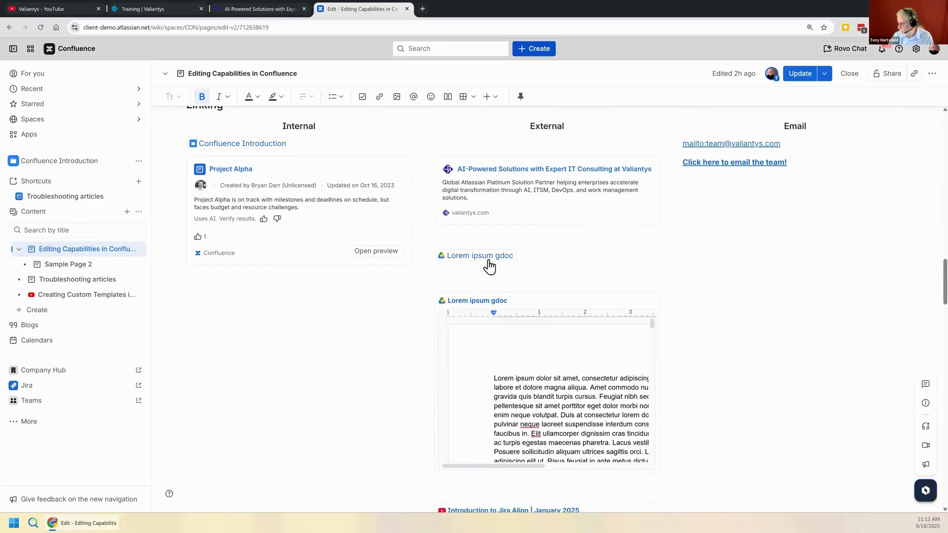
Step: Publish the page changes without notifying watchers and dismiss the update notification
{"action": "scroll", "coordinate": [475, 244], "scroll_direction": "up", "scroll_amount": 7}
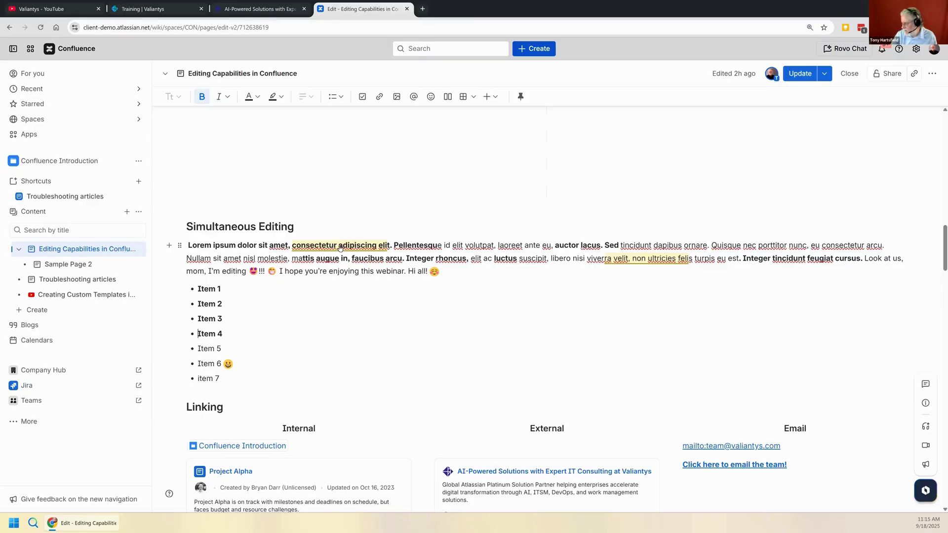
{"action": "left_click", "coordinate": [526, 360]}
{"action": "left_click", "coordinate": [824, 75]}
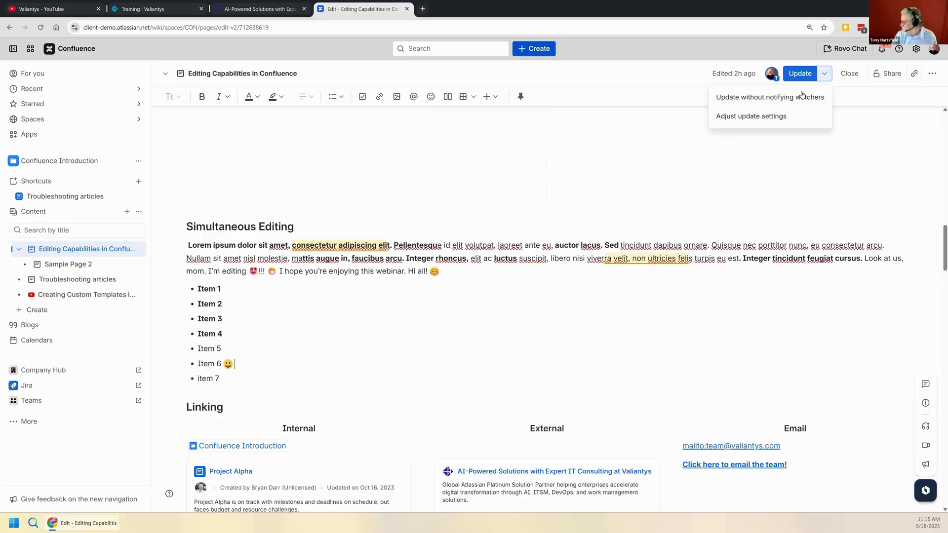
{"action": "left_click", "coordinate": [801, 98]}
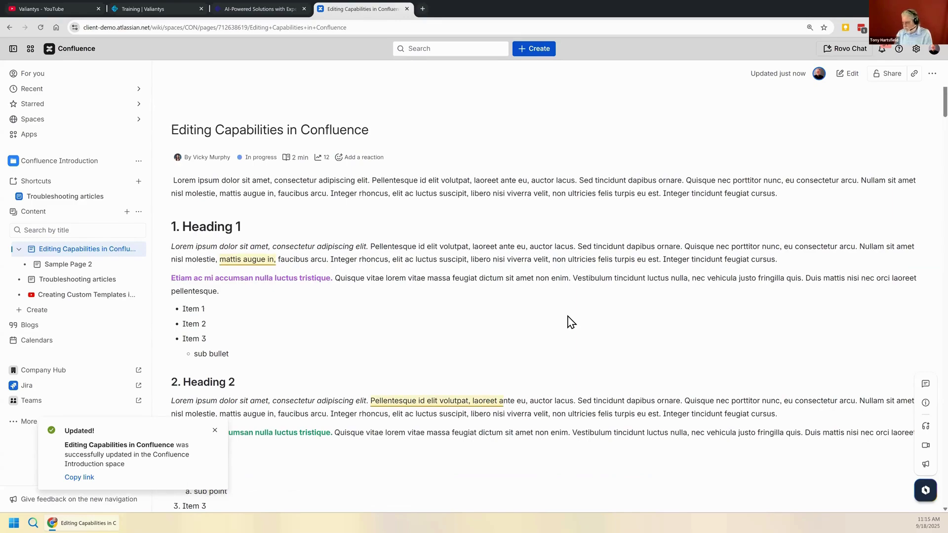
{"action": "left_click", "coordinate": [215, 430]}
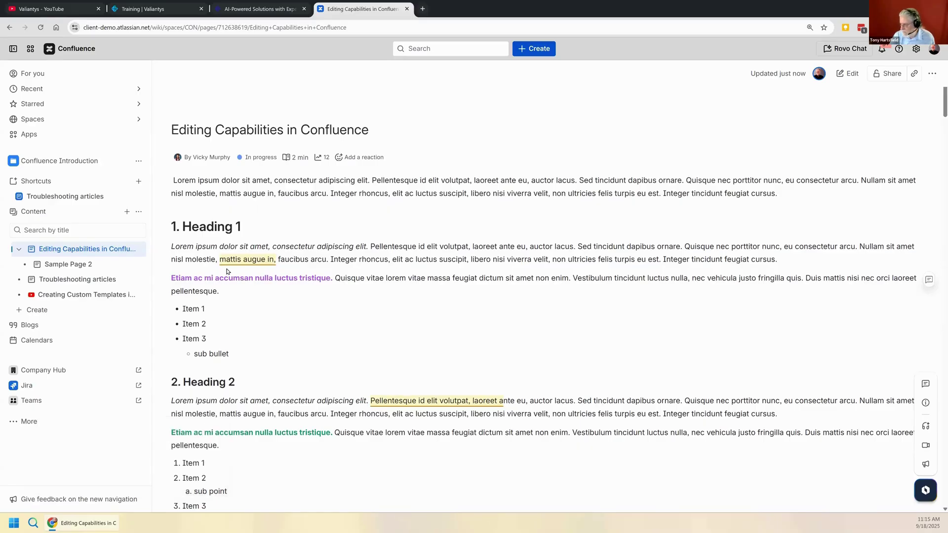
Step: Examine the inline comment option for "Integer rhoncus," under Heading 1 and view the existing comment on "mattis augue in,"
{"action": "left_click_drag", "start_coordinate": [330, 260], "coordinate": [395, 263]}
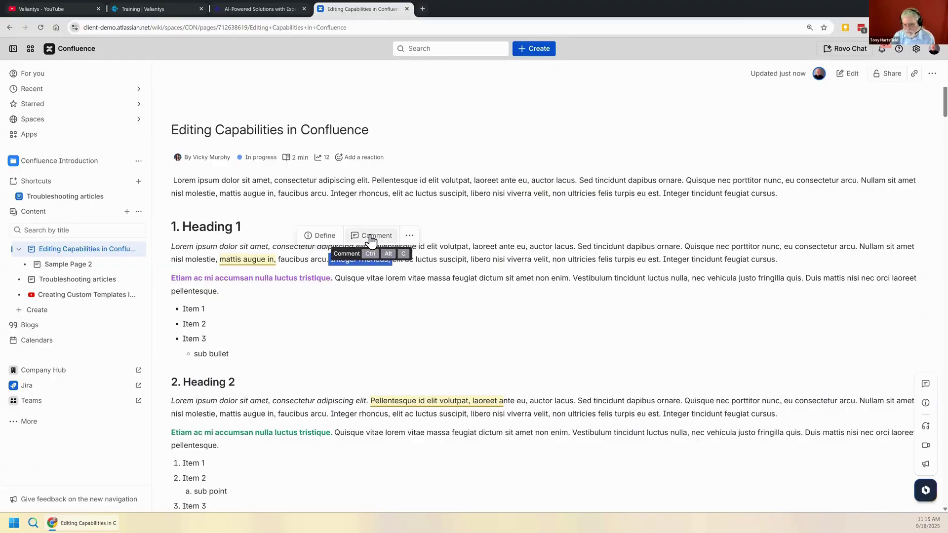
{"action": "left_click", "coordinate": [566, 261]}
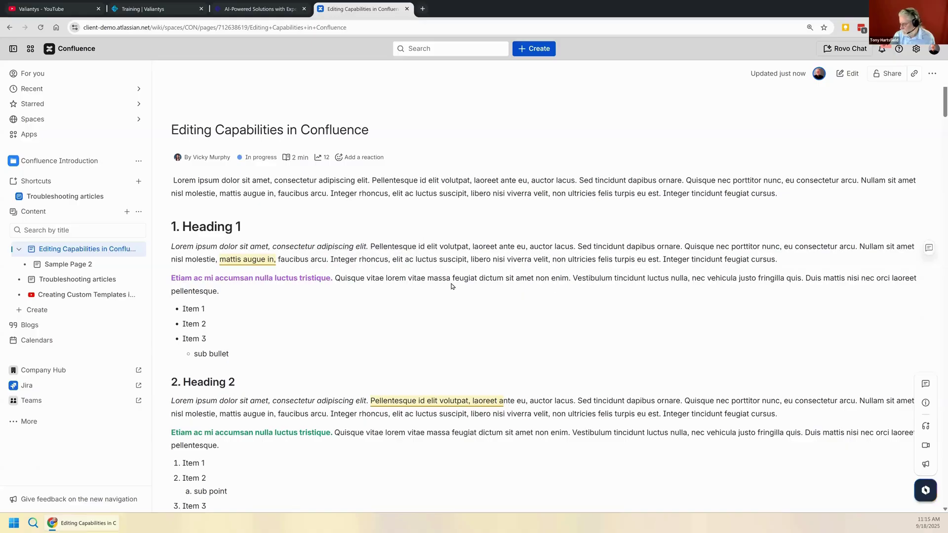
{"action": "left_click", "coordinate": [241, 265]}
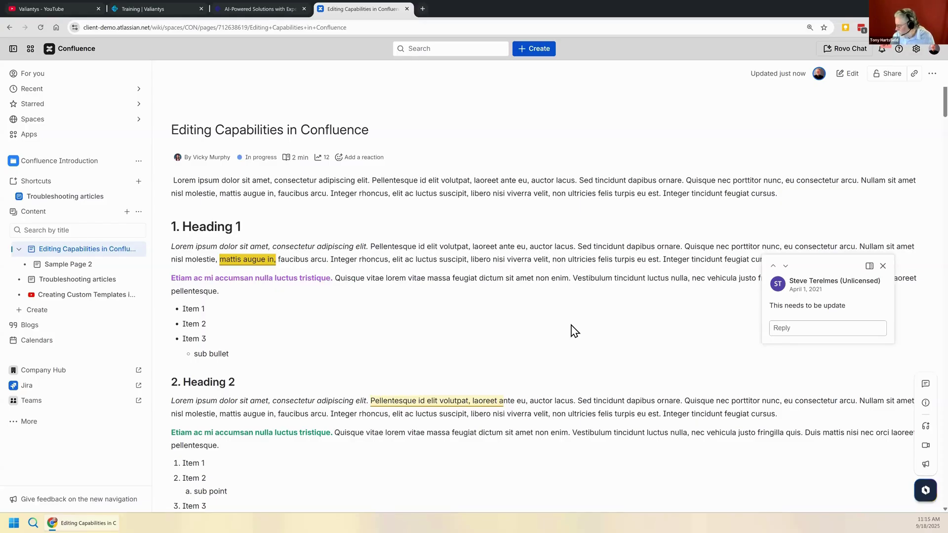
Step: Look at the comments below the page content and the new comment editor, leaving it without adding a comment
{"action": "scroll", "coordinate": [575, 331], "scroll_direction": "down", "scroll_amount": 20}
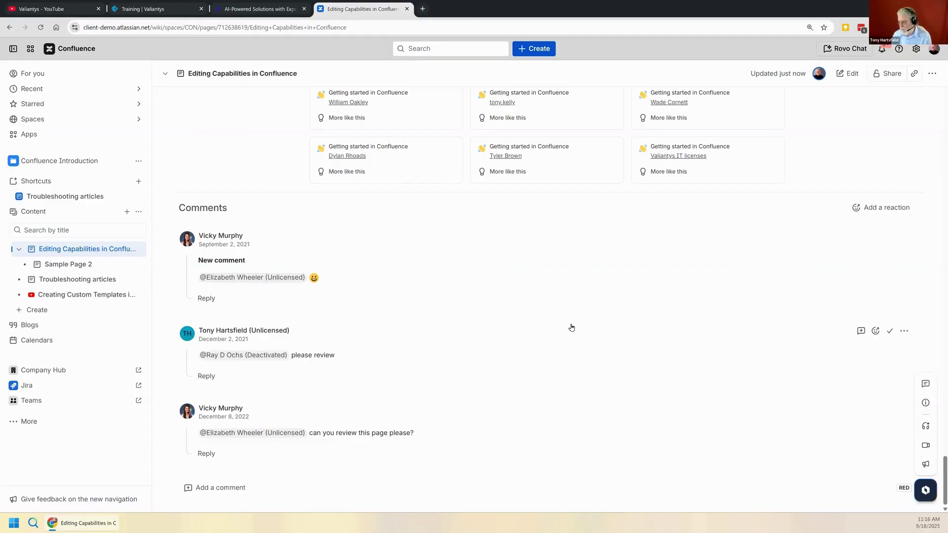
{"action": "left_click", "coordinate": [204, 490]}
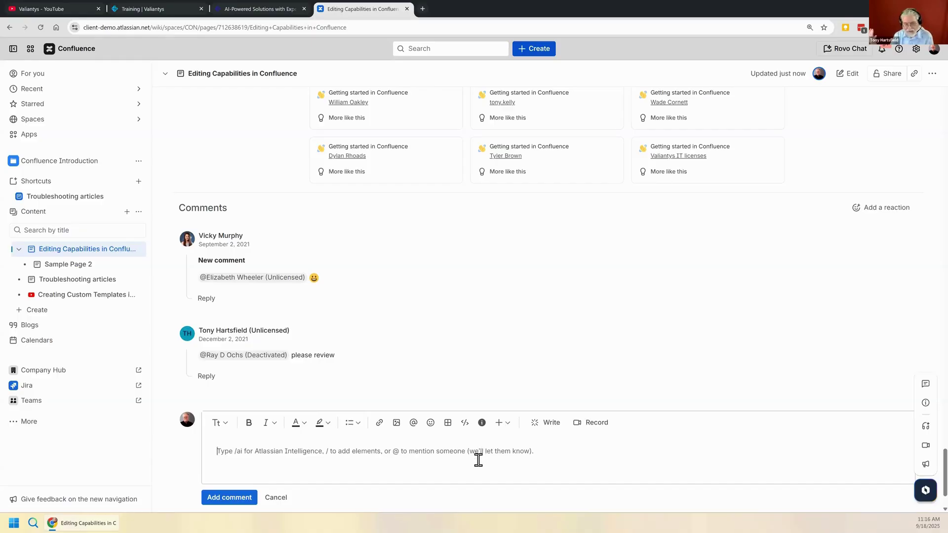
{"action": "left_click", "coordinate": [281, 499]}
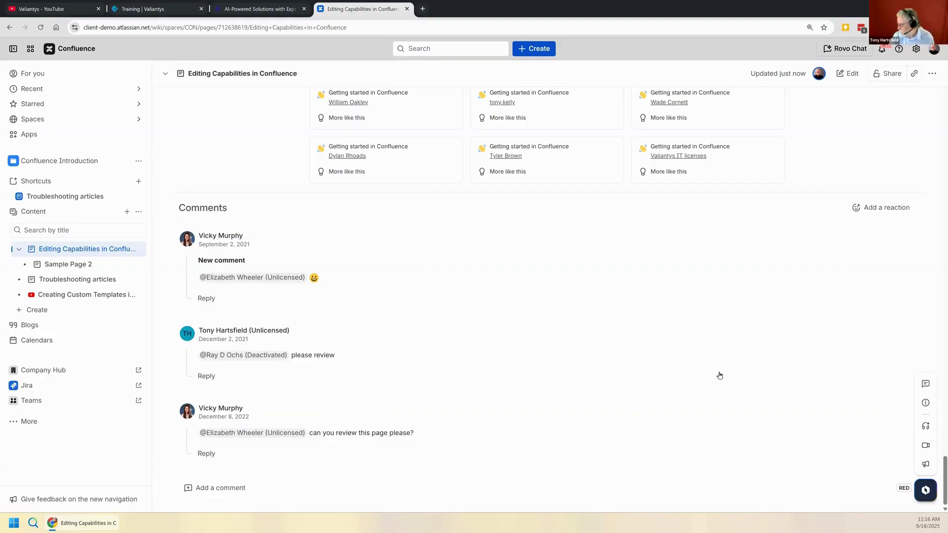
Step: Look back through the published page from the related content and Jira macros up to the Linking section
{"action": "scroll", "coordinate": [692, 377], "scroll_direction": "up", "scroll_amount": 10}
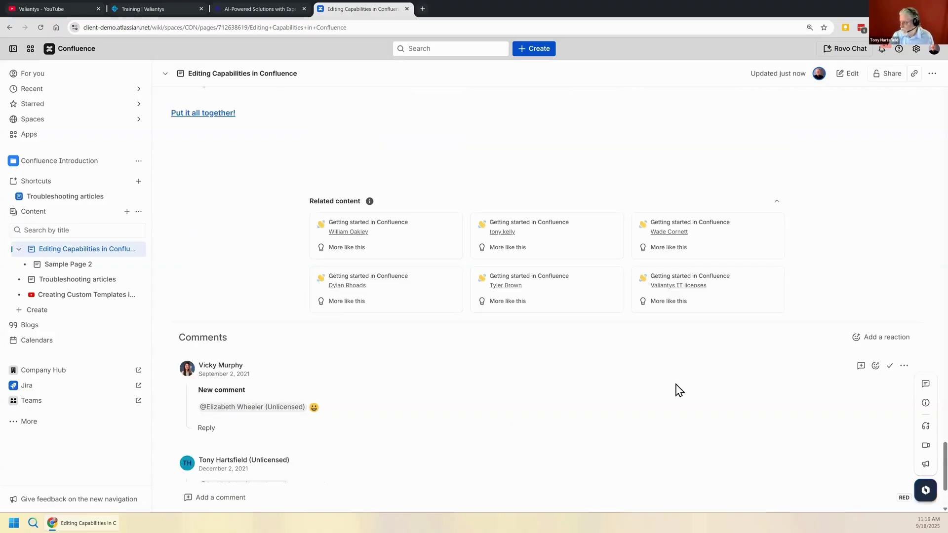
{"action": "scroll", "coordinate": [614, 420], "scroll_direction": "up", "scroll_amount": 2}
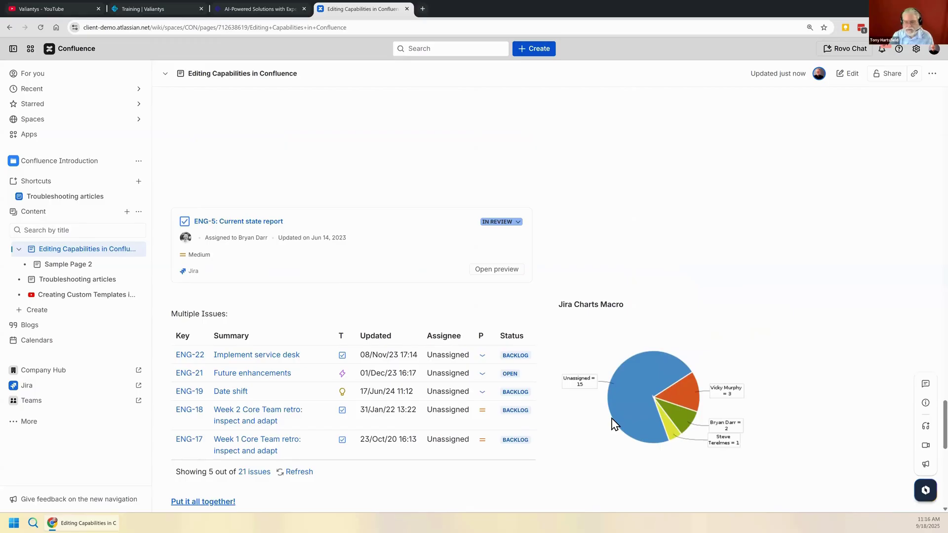
{"action": "scroll", "coordinate": [605, 416], "scroll_direction": "up", "scroll_amount": 4}
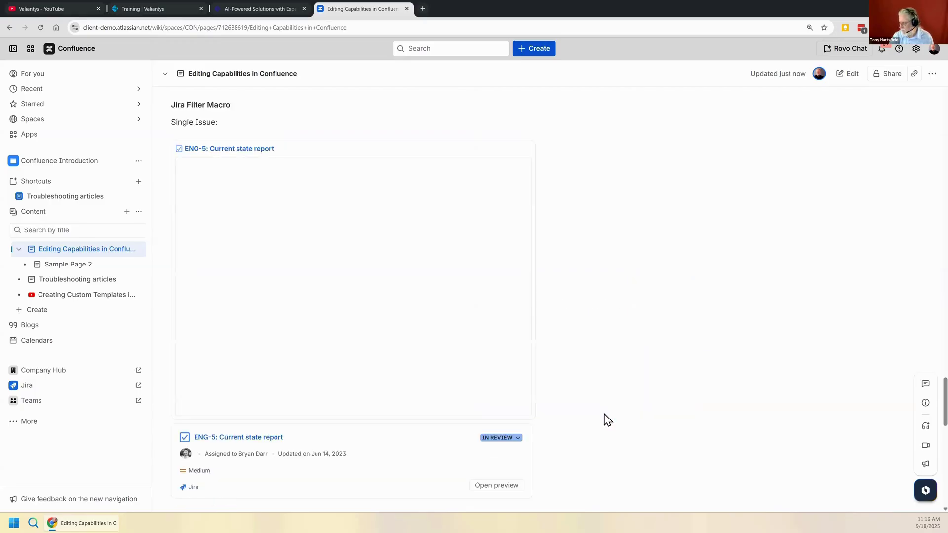
{"action": "scroll", "coordinate": [607, 420], "scroll_direction": "up", "scroll_amount": 10}
{"action": "scroll", "coordinate": [560, 401], "scroll_direction": "down", "scroll_amount": 3}
{"action": "scroll", "coordinate": [560, 401], "scroll_direction": "up", "scroll_amount": 11}
{"action": "scroll", "coordinate": [559, 401], "scroll_direction": "up", "scroll_amount": 8}
{"action": "scroll", "coordinate": [559, 400], "scroll_direction": "up", "scroll_amount": 10}
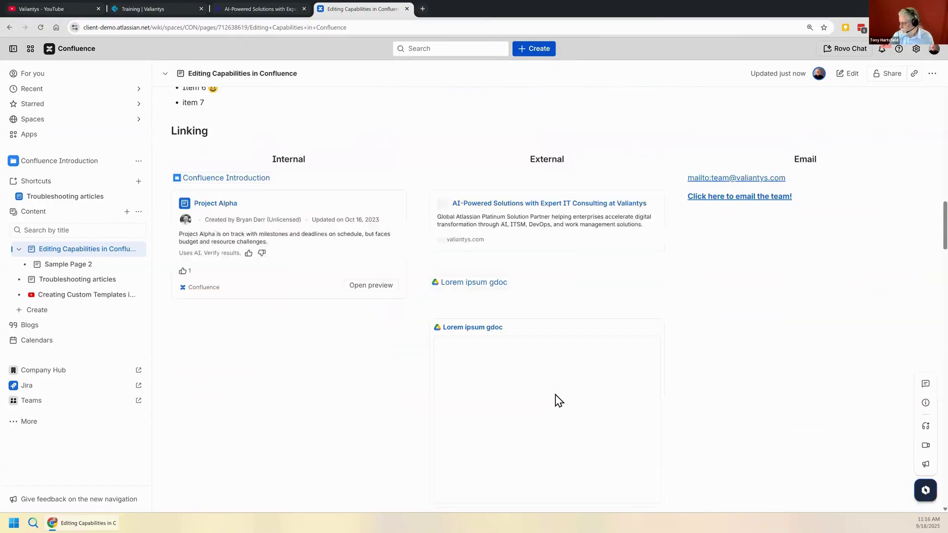
{"action": "scroll", "coordinate": [430, 348], "scroll_direction": "down", "scroll_amount": 6}
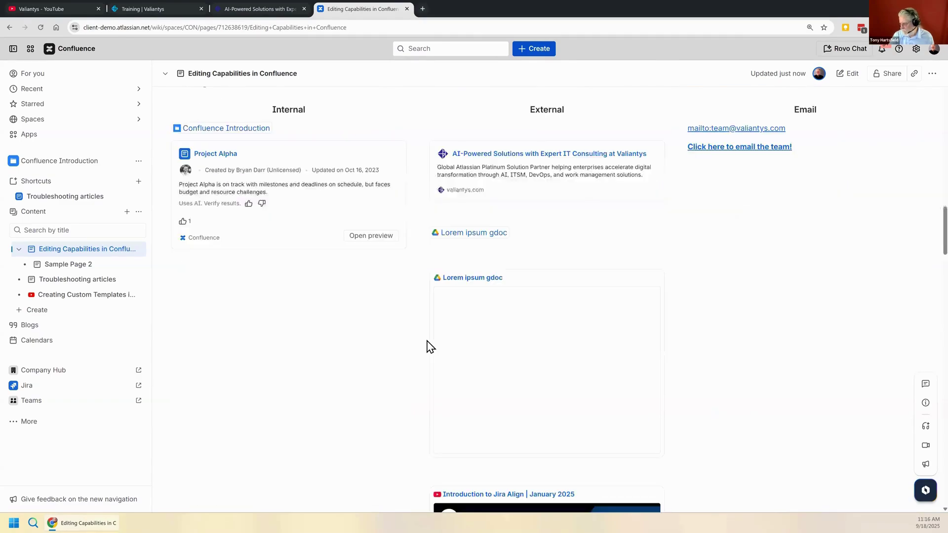
{"action": "scroll", "coordinate": [428, 346], "scroll_direction": "up", "scroll_amount": 2}
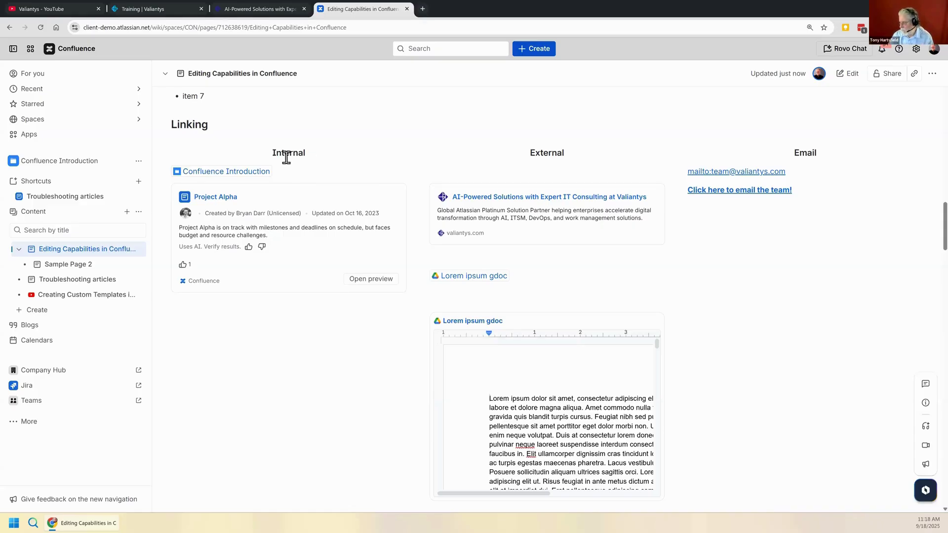
Step: Reopen the page for editing and go to the Linking section
{"action": "mouse_move", "coordinate": [226, 184]}
{"action": "key", "text": "e"}
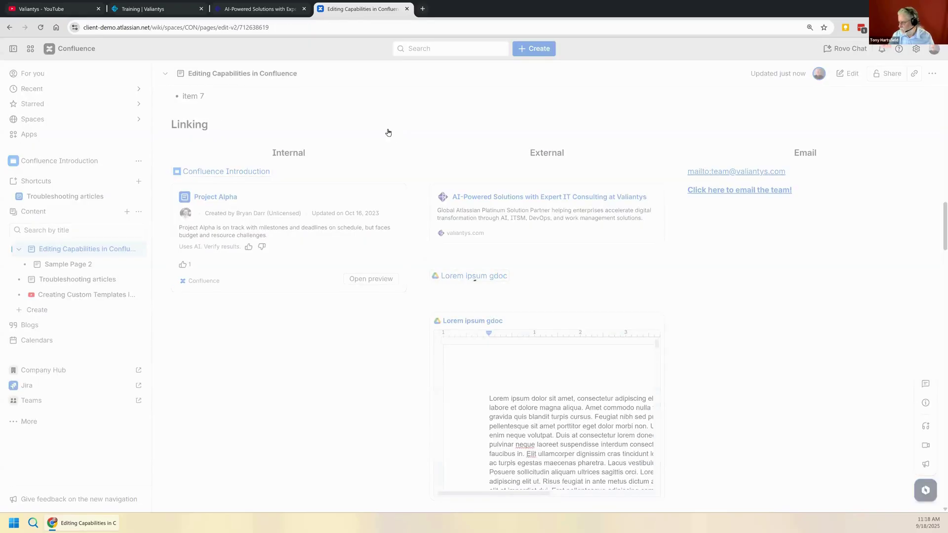
{"action": "scroll", "coordinate": [375, 217], "scroll_direction": "down", "scroll_amount": 13}
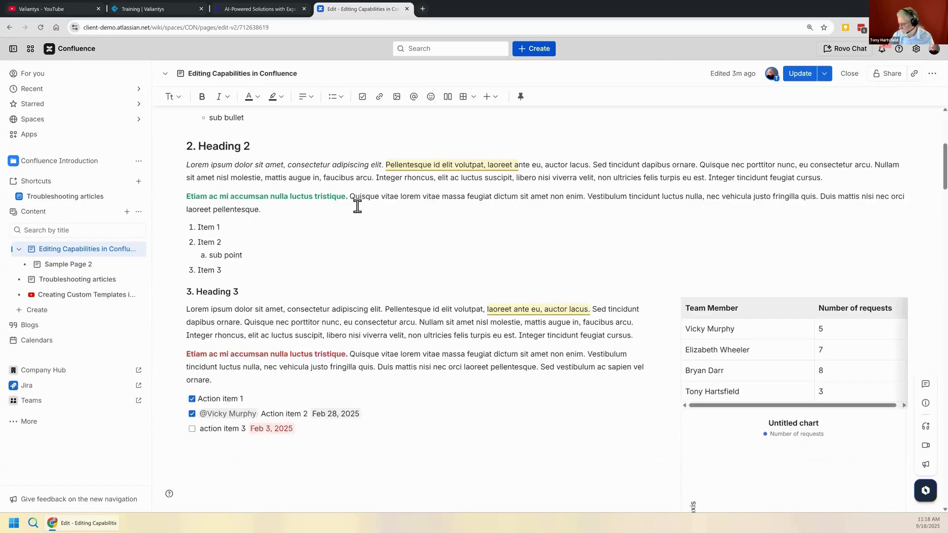
{"action": "scroll", "coordinate": [356, 206], "scroll_direction": "down", "scroll_amount": 13}
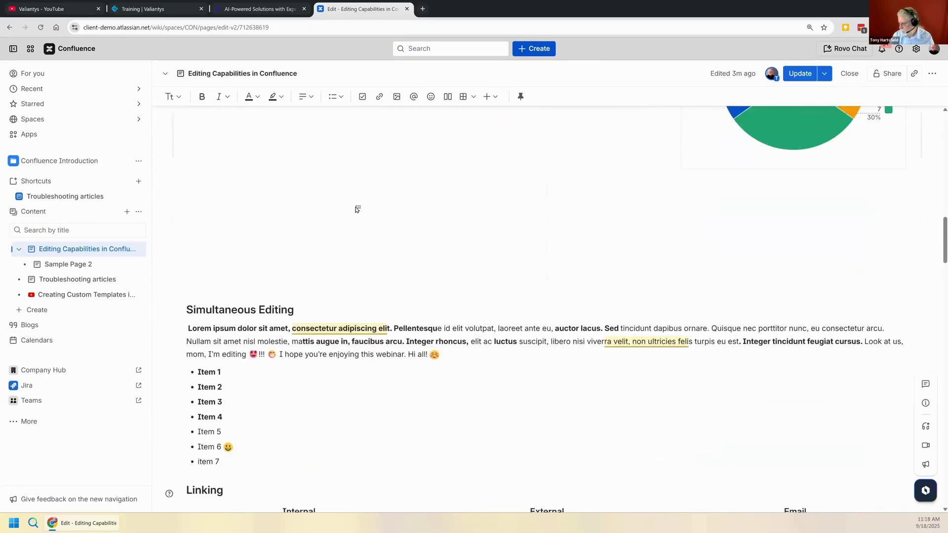
{"action": "scroll", "coordinate": [368, 142], "scroll_direction": "up", "scroll_amount": 1}
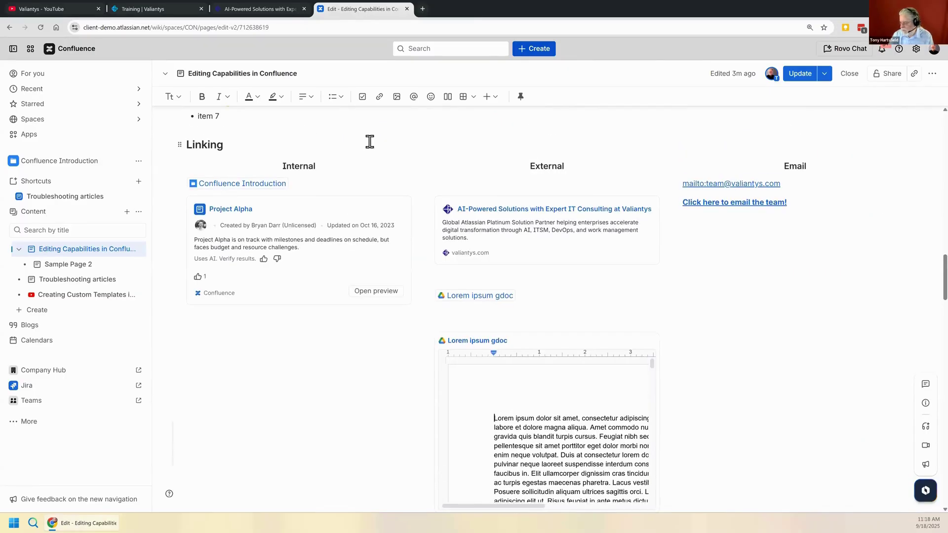
Step: Examine the display options of the internal Confluence Introduction link and the Project Alpha card without changing them
{"action": "left_click", "coordinate": [226, 191]}
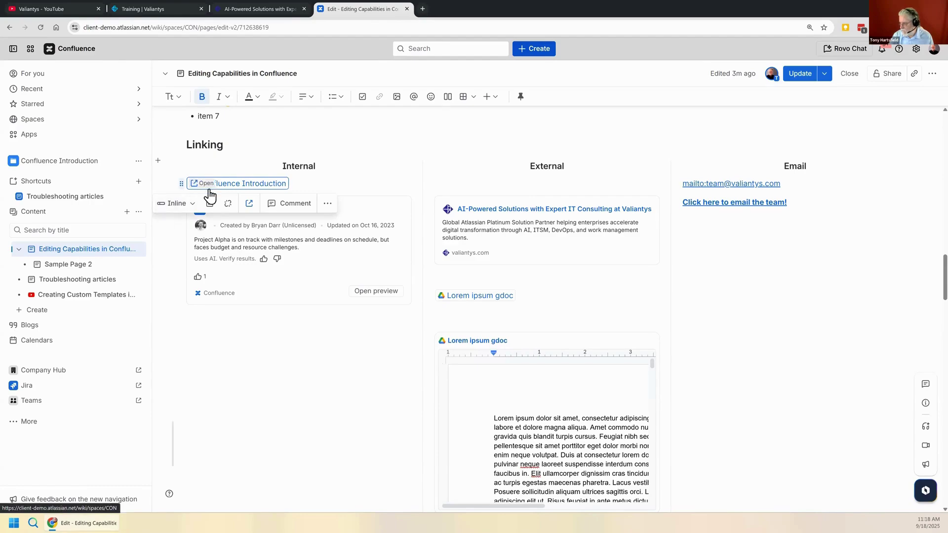
{"action": "left_click", "coordinate": [190, 210]}
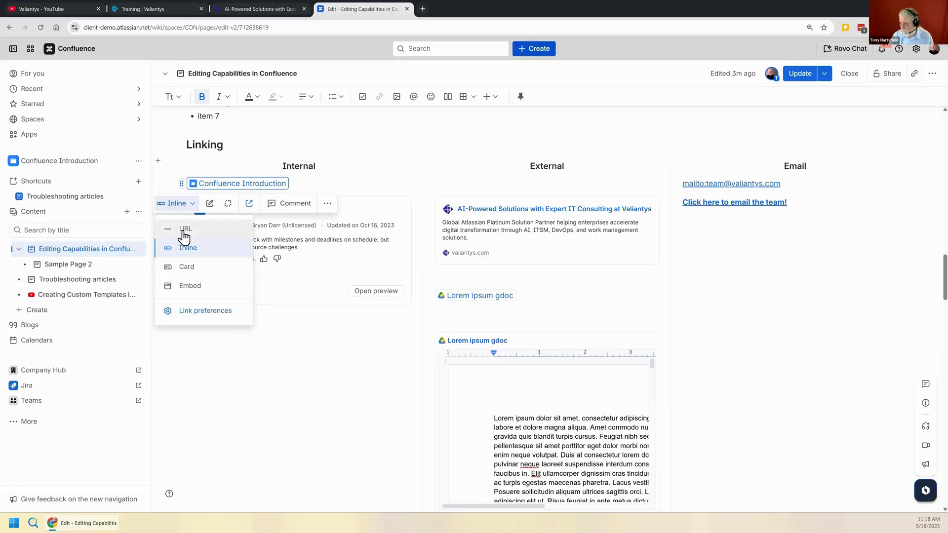
{"action": "left_click", "coordinate": [400, 131]}
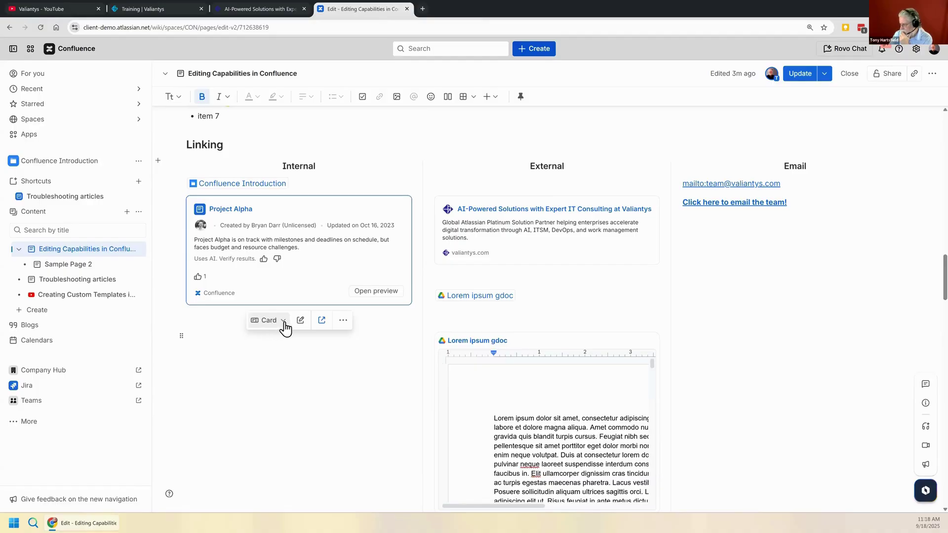
{"action": "left_click", "coordinate": [266, 383]}
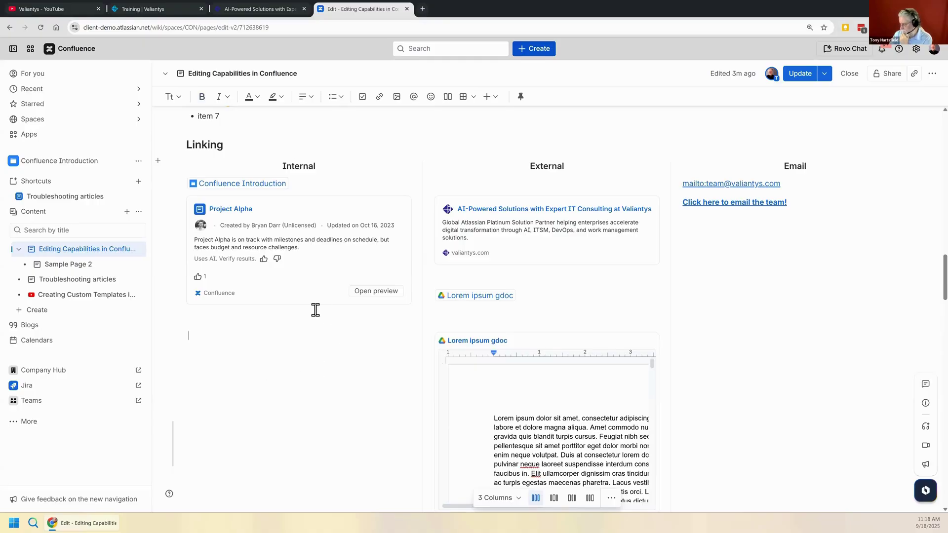
{"action": "scroll", "coordinate": [273, 342], "scroll_direction": "down", "scroll_amount": 3}
{"action": "scroll", "coordinate": [273, 342], "scroll_direction": "up", "scroll_amount": 3}
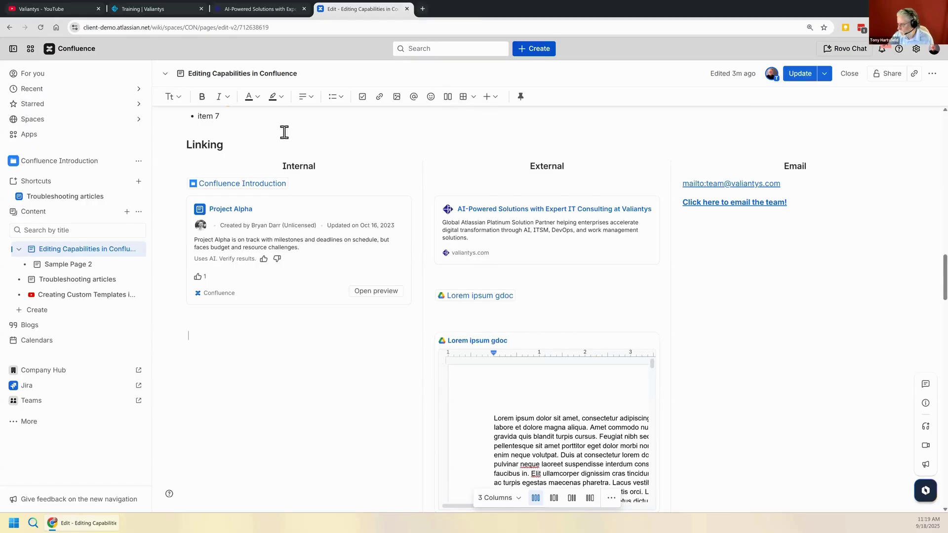
{"action": "left_click", "coordinate": [258, 192]}
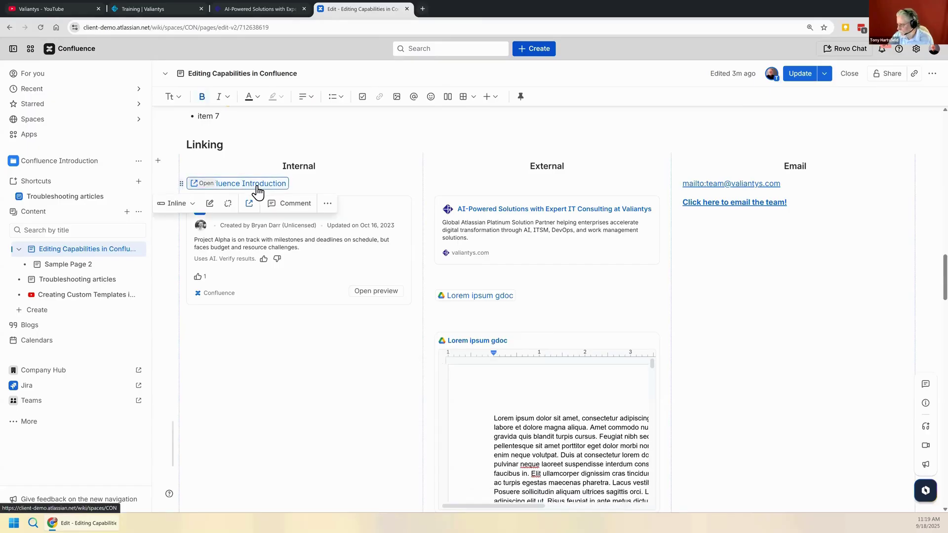
{"action": "left_click", "coordinate": [192, 205]}
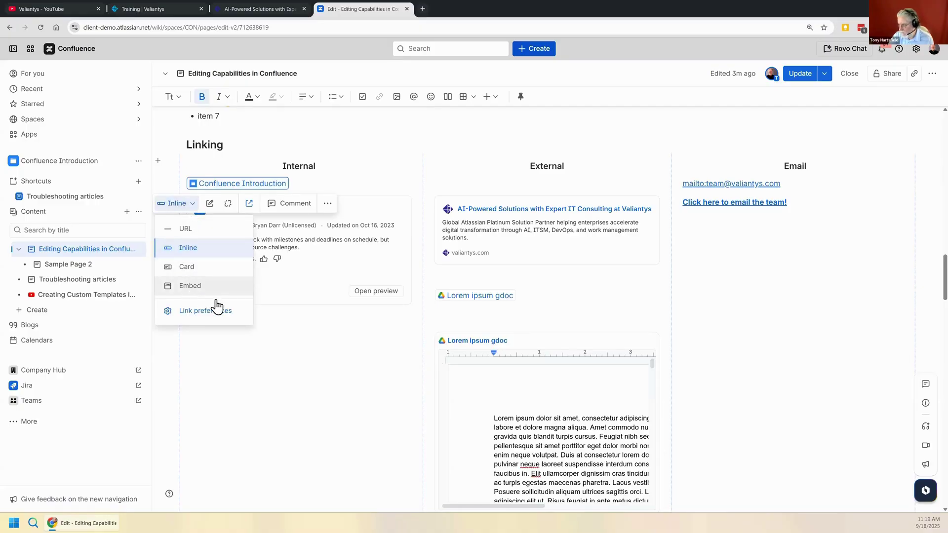
{"action": "left_click", "coordinate": [314, 383]}
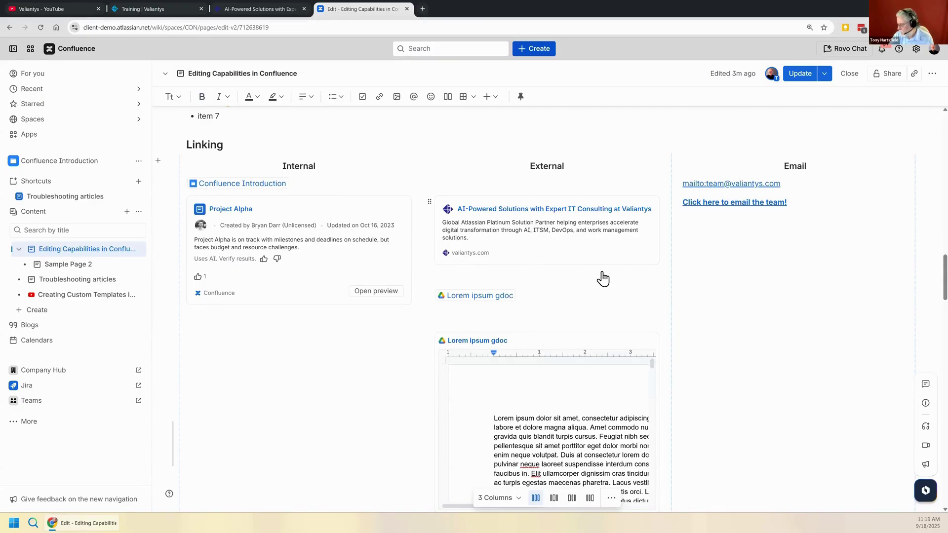
Step: Look through the external link examples, including the inline and embedded Lorem ipsum gdoc and the Introduction to Jira Align video
{"action": "scroll", "coordinate": [533, 244], "scroll_direction": "down", "scroll_amount": 1}
{"action": "mouse_move", "coordinate": [489, 257]}
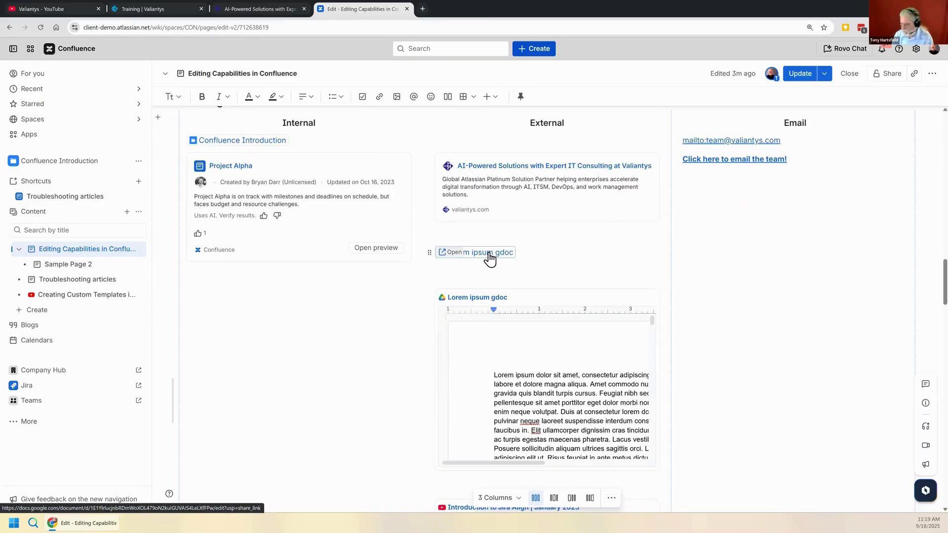
{"action": "scroll", "coordinate": [583, 231], "scroll_direction": "down", "scroll_amount": 1}
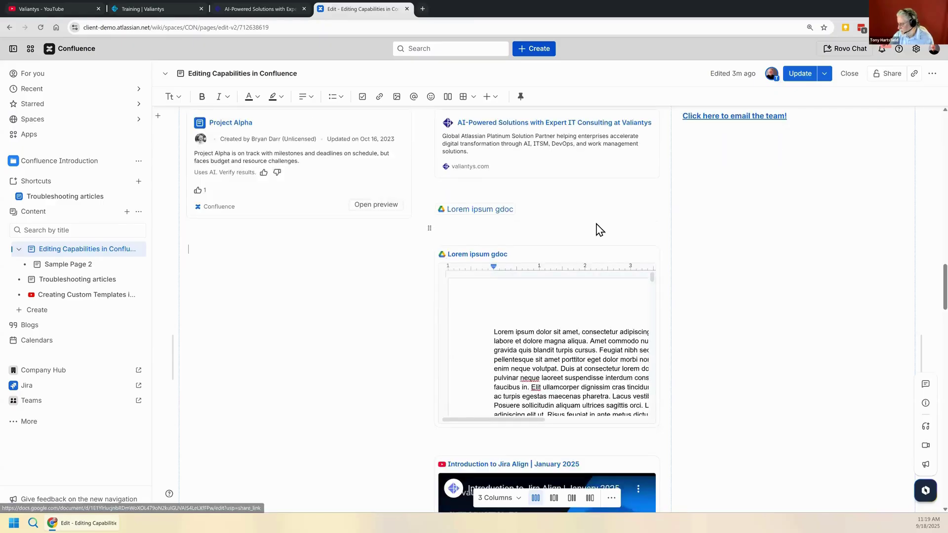
{"action": "scroll", "coordinate": [568, 276], "scroll_direction": "down", "scroll_amount": 1}
{"action": "scroll", "coordinate": [546, 332], "scroll_direction": "up", "scroll_amount": 20}
{"action": "scroll", "coordinate": [547, 332], "scroll_direction": "up", "scroll_amount": 10}
{"action": "scroll", "coordinate": [404, 284], "scroll_direction": "down", "scroll_amount": 16}
{"action": "scroll", "coordinate": [451, 306], "scroll_direction": "down", "scroll_amount": 15}
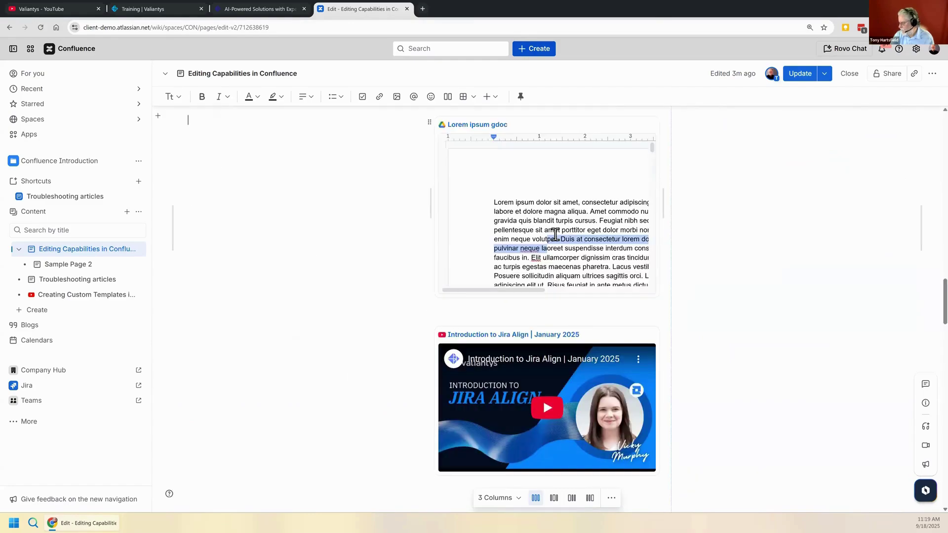
{"action": "left_click", "coordinate": [555, 236]}
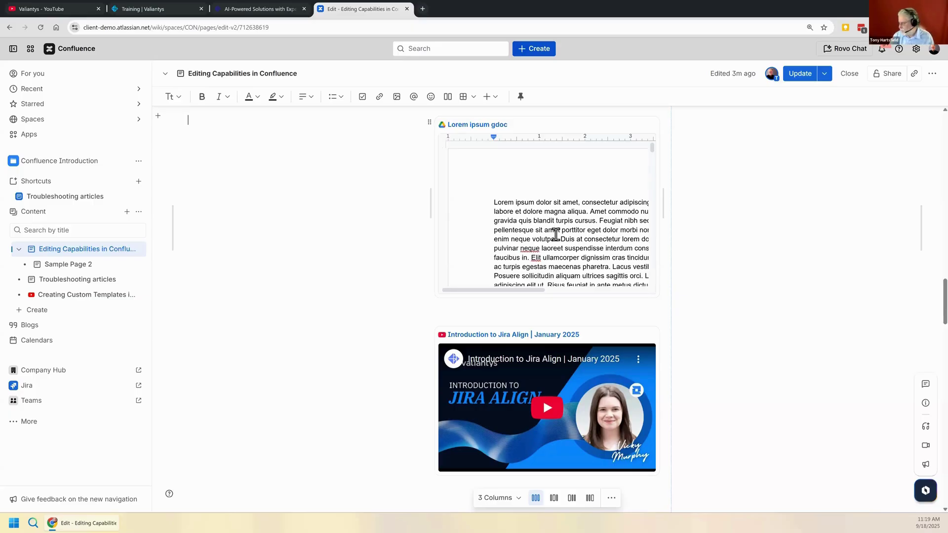
{"action": "scroll", "coordinate": [788, 320], "scroll_direction": "up", "scroll_amount": 3}
{"action": "scroll", "coordinate": [788, 320], "scroll_direction": "up", "scroll_amount": 1}
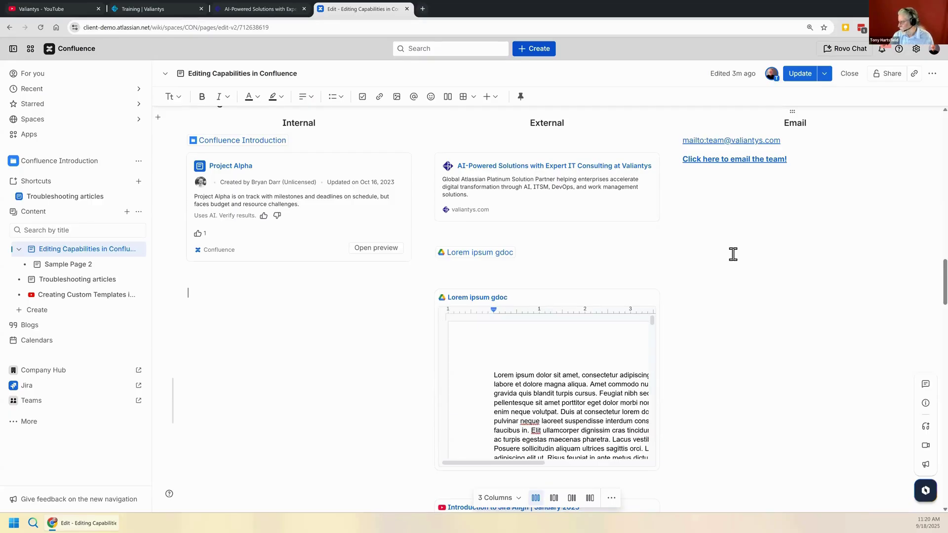
Step: Examine the address and display text of the "Click here to email the team!" link without changing them
{"action": "left_click", "coordinate": [738, 159]}
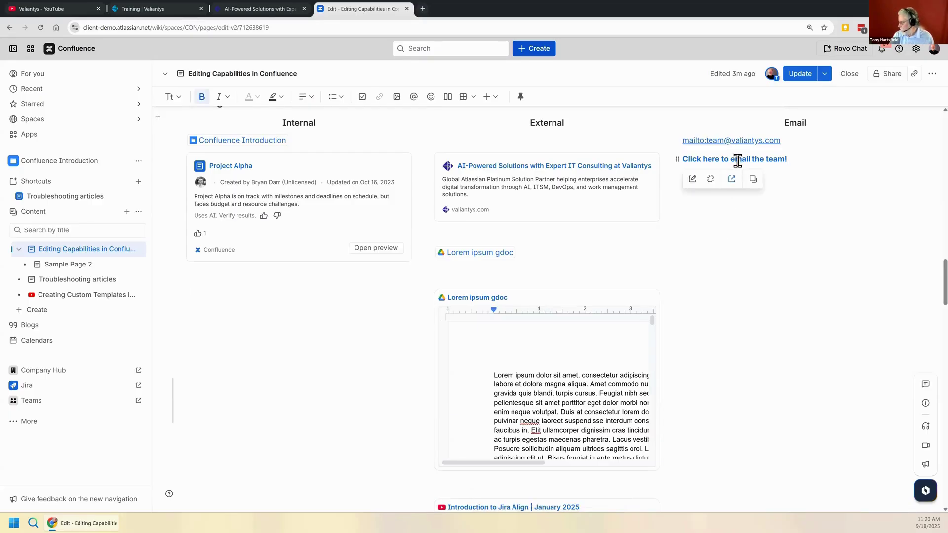
{"action": "left_click", "coordinate": [693, 179]}
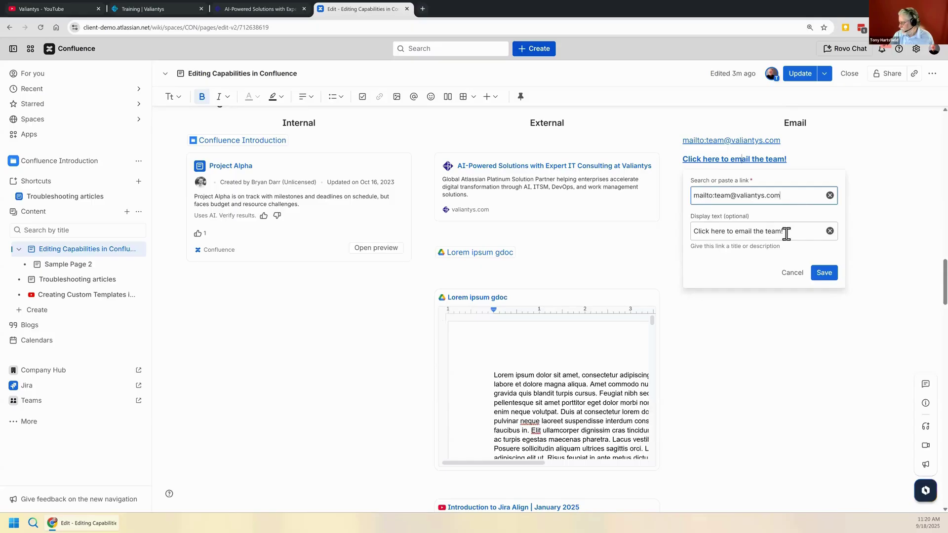
{"action": "left_click", "coordinate": [793, 274]}
{"action": "scroll", "coordinate": [778, 311], "scroll_direction": "down", "scroll_amount": 7}
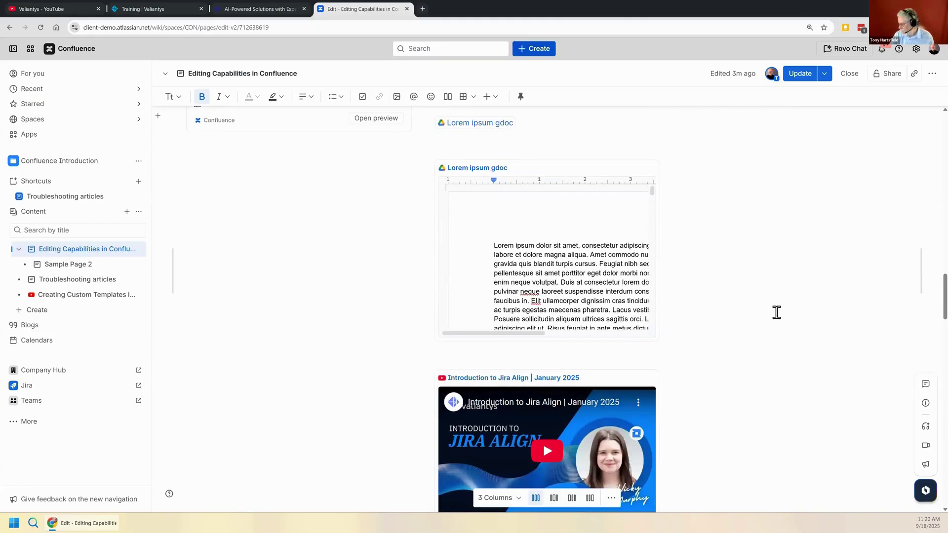
{"action": "scroll", "coordinate": [778, 312], "scroll_direction": "up", "scroll_amount": 2}
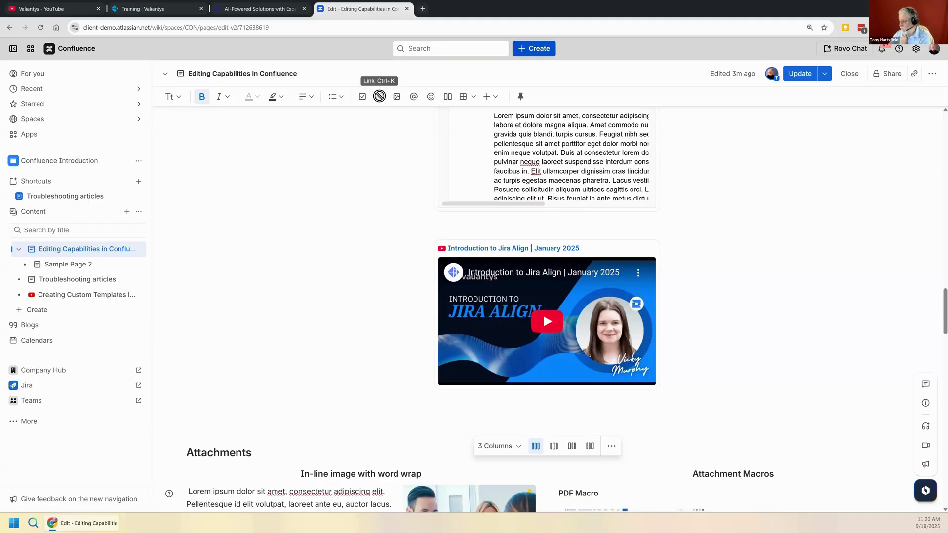
Step: Preview the details of the Creating Custom Templates in Confluence entry in the space's content tree
{"action": "left_click", "coordinate": [338, 296]}
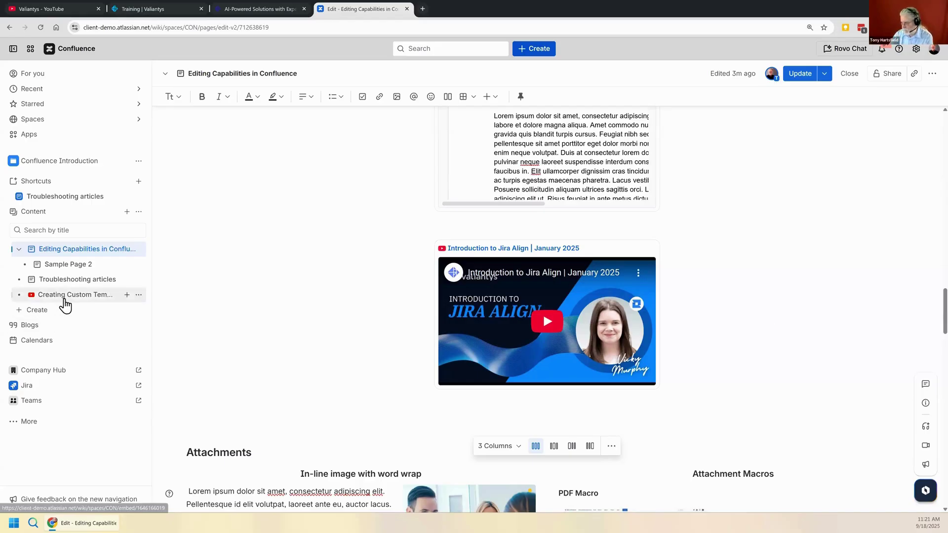
{"action": "mouse_move", "coordinate": [64, 306]}
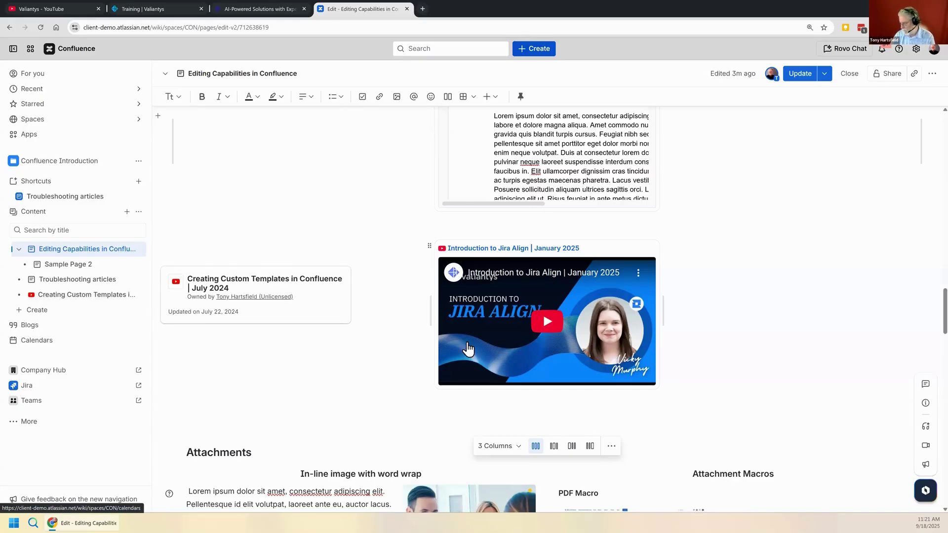
{"action": "left_click", "coordinate": [844, 305]}
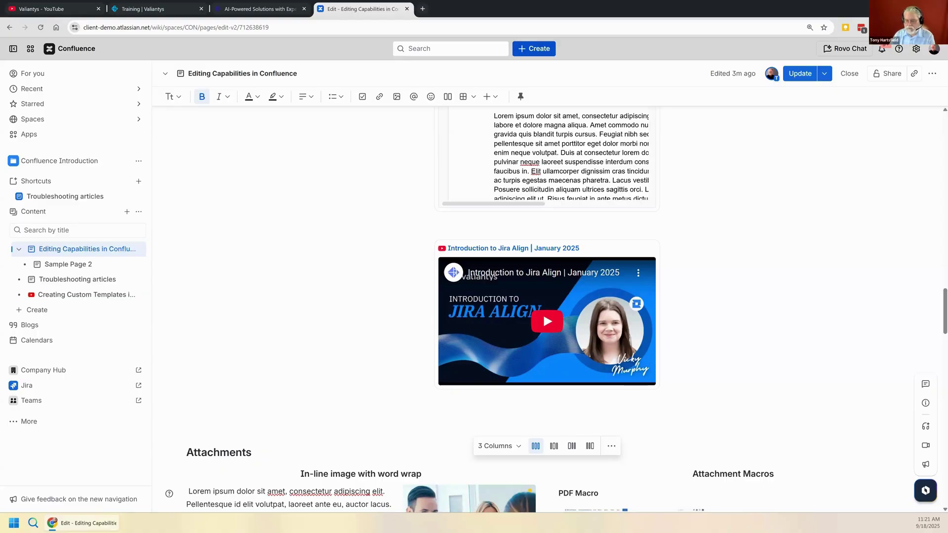
Step: Examine the size options (Inline, Original size) of the word-wrapped image in the Attachments section without changing them
{"action": "left_click", "coordinate": [763, 293]}
{"action": "scroll", "coordinate": [768, 291], "scroll_direction": "down", "scroll_amount": 2}
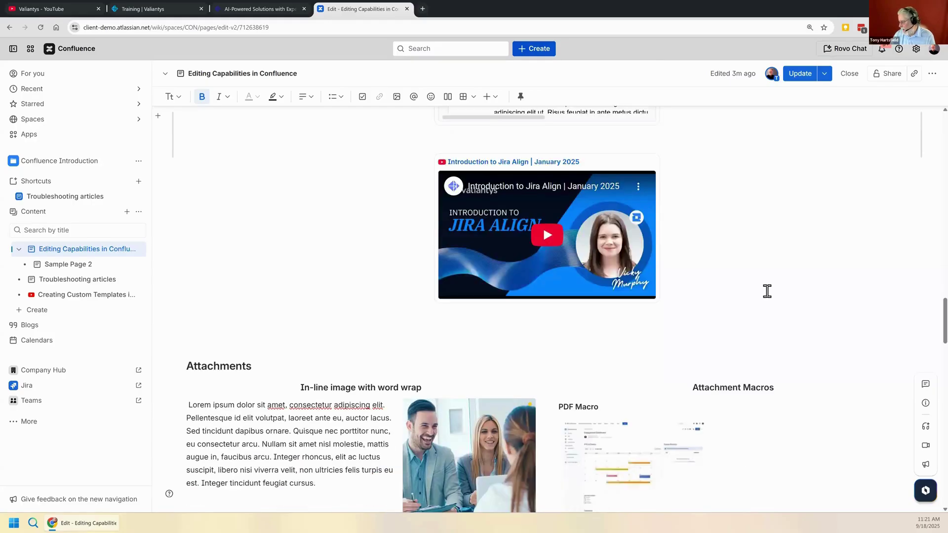
{"action": "scroll", "coordinate": [767, 292], "scroll_direction": "down", "scroll_amount": 2}
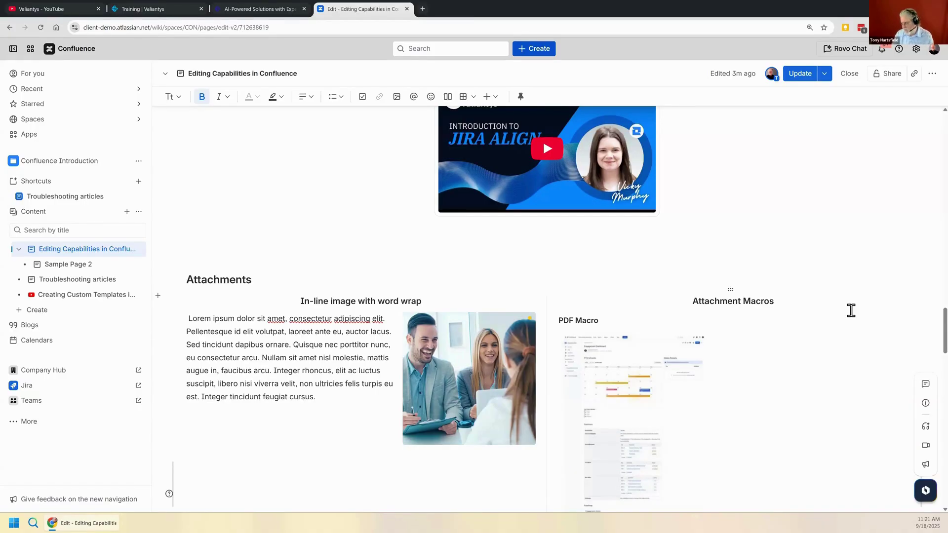
{"action": "scroll", "coordinate": [851, 318], "scroll_direction": "down", "scroll_amount": 1}
{"action": "scroll", "coordinate": [851, 320], "scroll_direction": "down", "scroll_amount": 2}
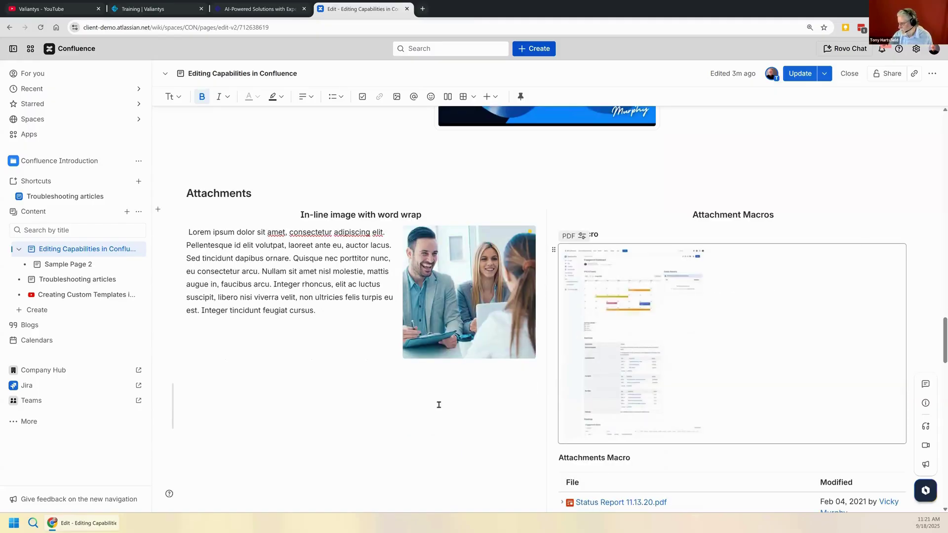
{"action": "left_click", "coordinate": [466, 289]}
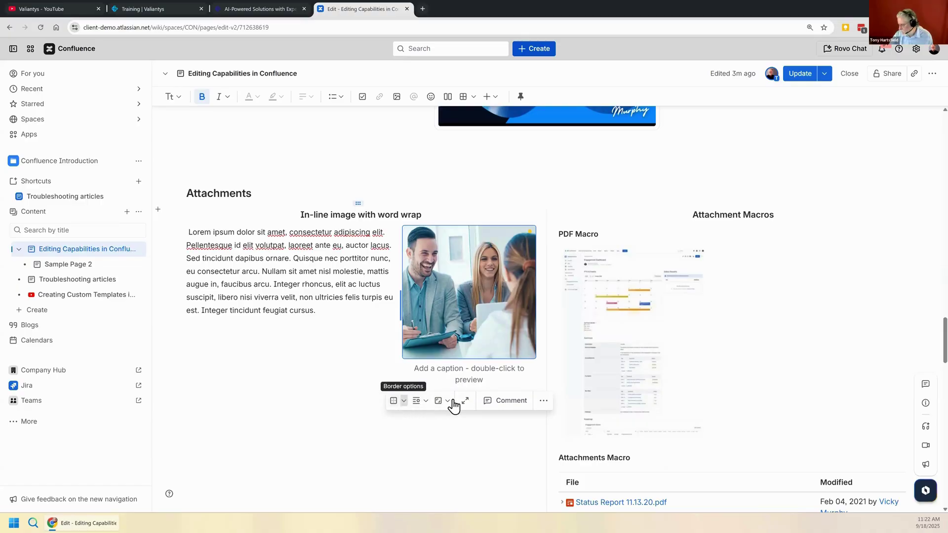
{"action": "left_click", "coordinate": [443, 403]}
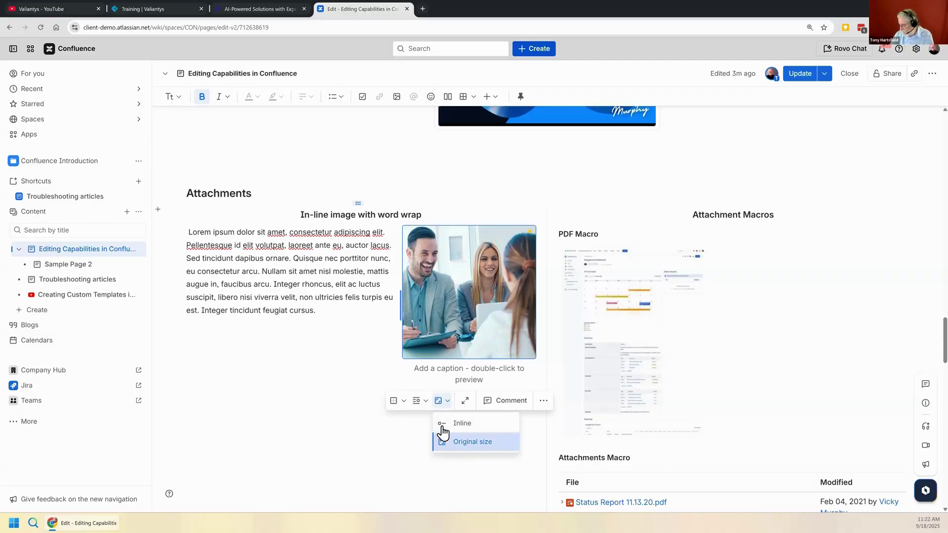
{"action": "left_click", "coordinate": [360, 297]}
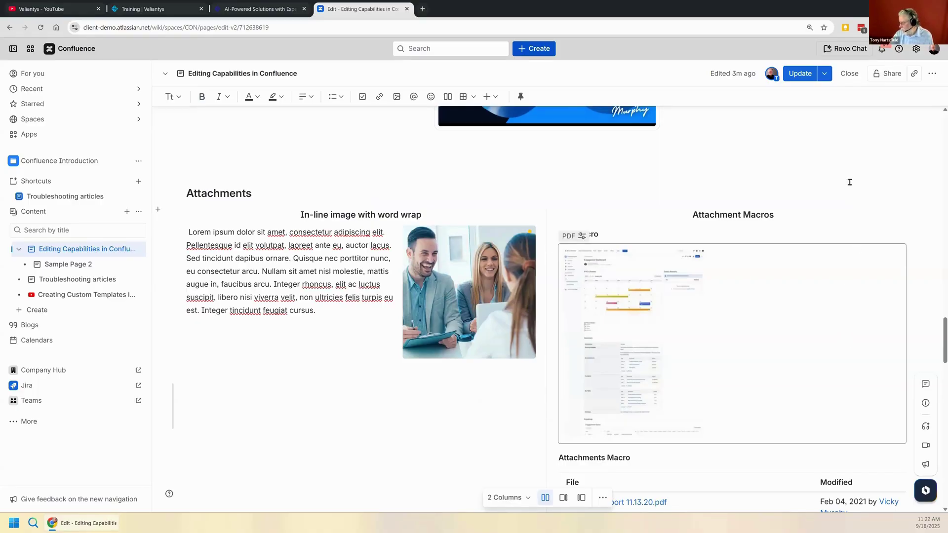
Step: Look over the PDF macro and the Attachments macro file list in the Attachment Macros column
{"action": "scroll", "coordinate": [850, 182], "scroll_direction": "down", "scroll_amount": 1}
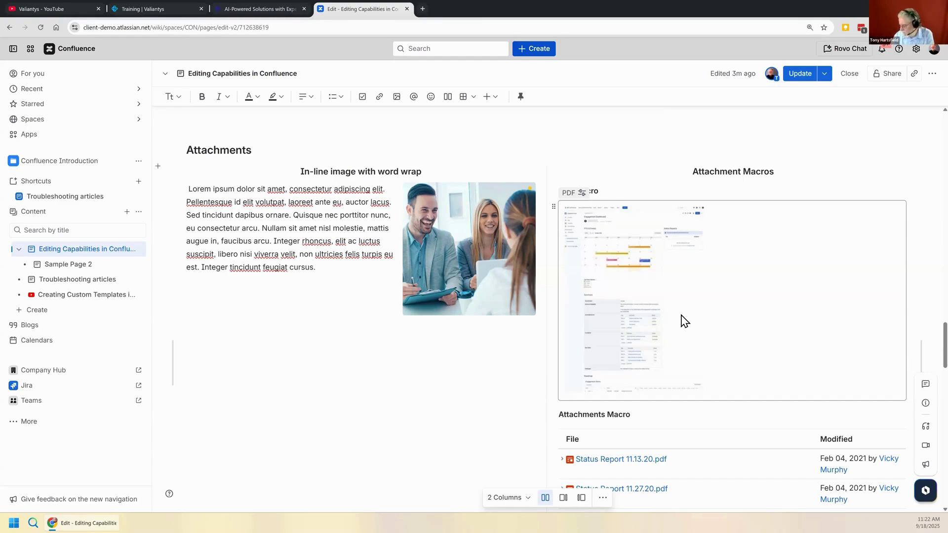
{"action": "left_click", "coordinate": [845, 143]}
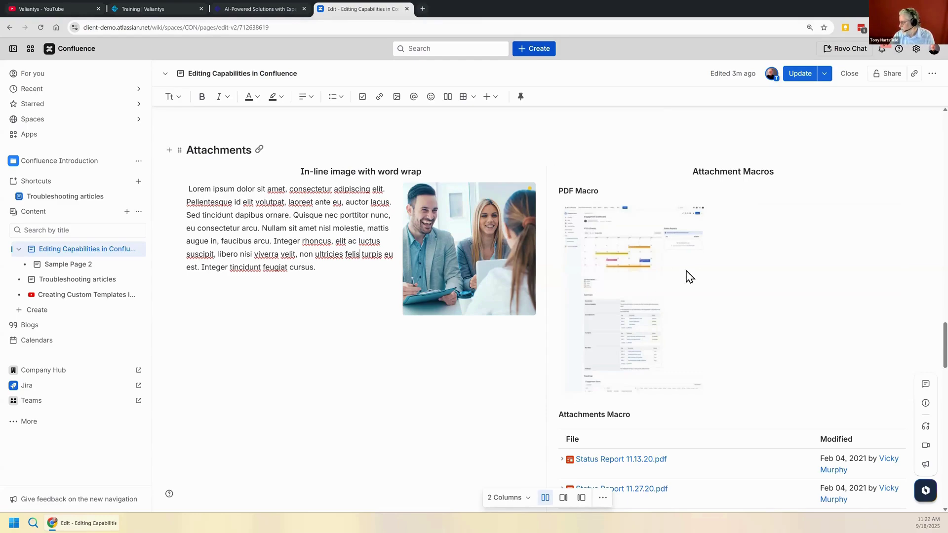
{"action": "scroll", "coordinate": [691, 270], "scroll_direction": "up", "scroll_amount": 5}
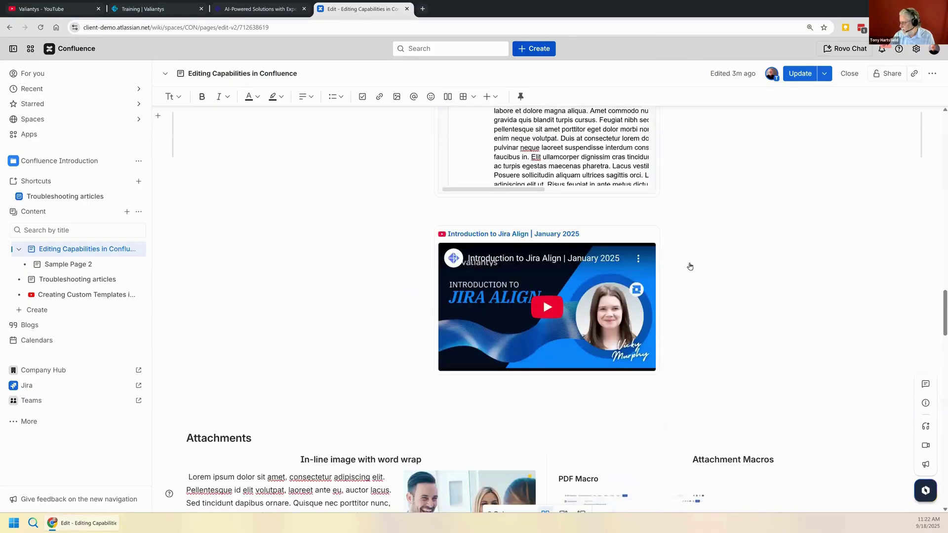
{"action": "scroll", "coordinate": [690, 263], "scroll_direction": "up", "scroll_amount": 2}
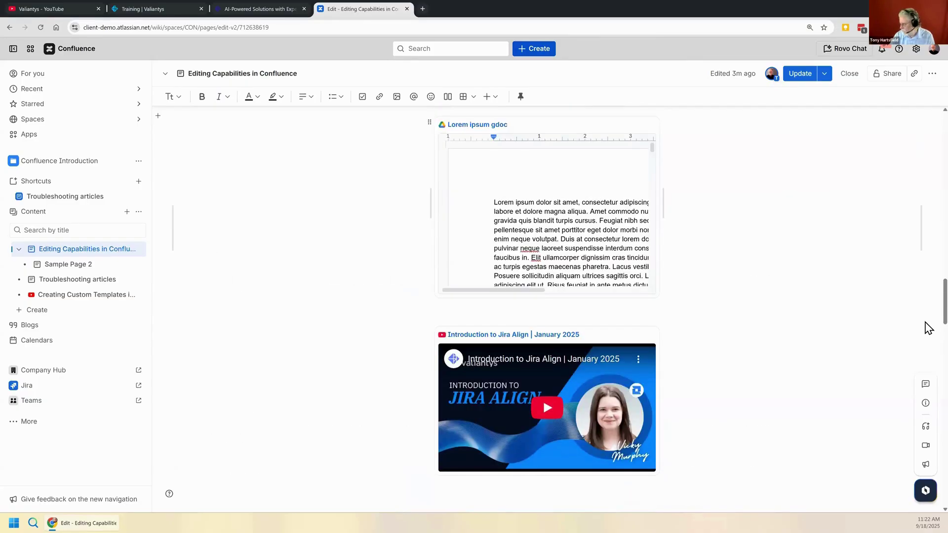
{"action": "scroll", "coordinate": [839, 312], "scroll_direction": "down", "scroll_amount": 8}
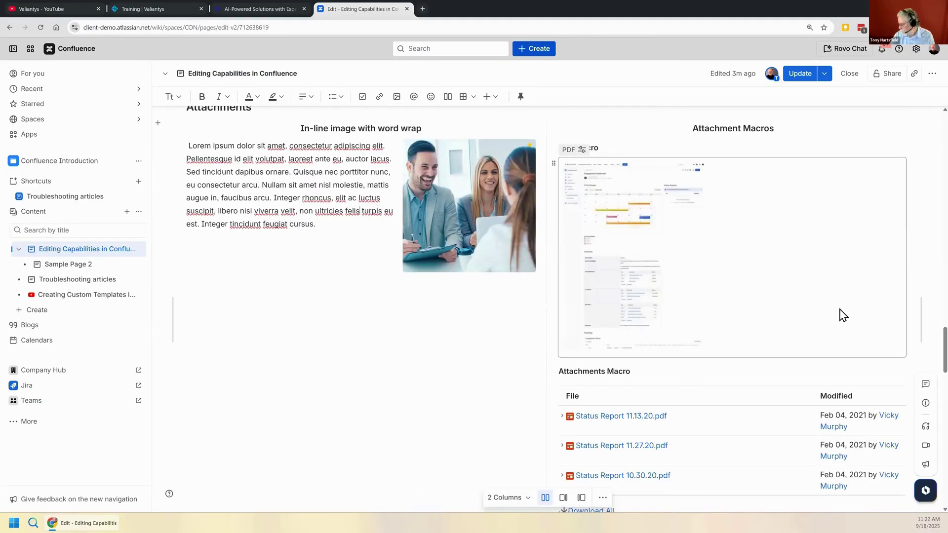
{"action": "scroll", "coordinate": [840, 316], "scroll_direction": "down", "scroll_amount": 3}
Step: Add an "e" to the end of "felis" in the text beside the image and publish the page update
{"action": "scroll", "coordinate": [815, 314], "scroll_direction": "up", "scroll_amount": 1}
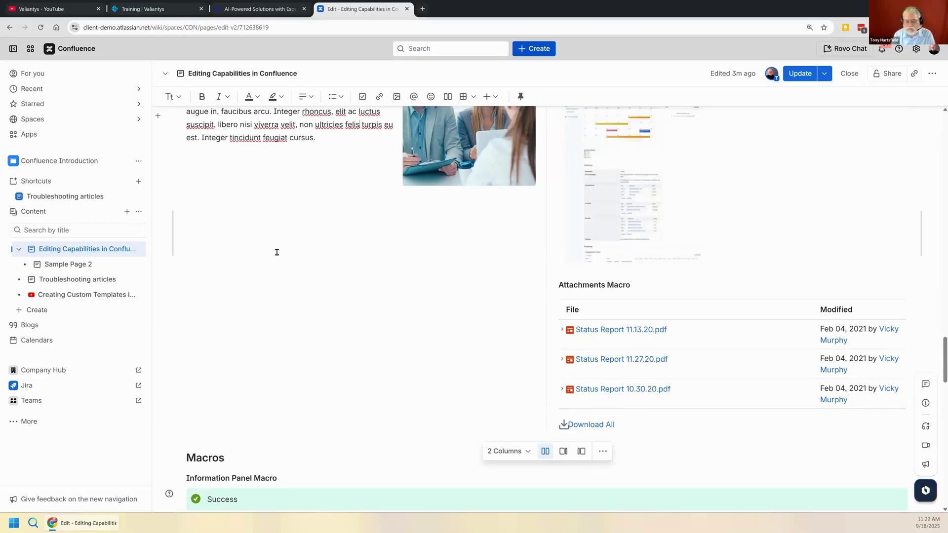
{"action": "type", "text": "e"}
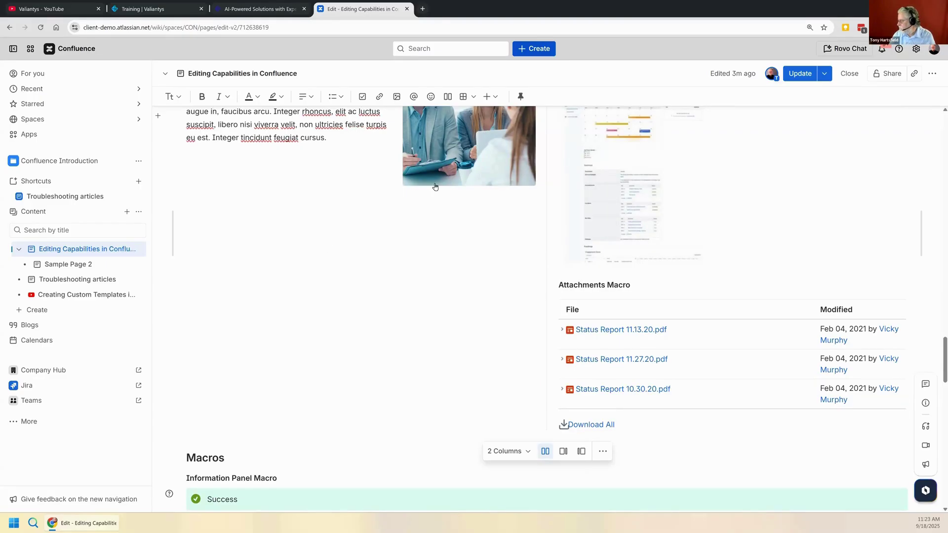
{"action": "left_click", "coordinate": [799, 75]}
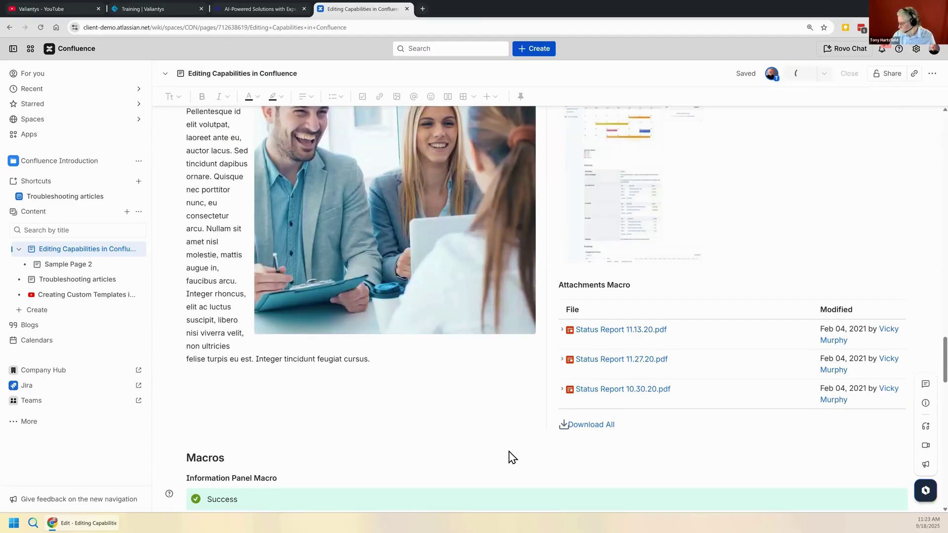
Step: Go through the published page to the Attachments section and look through the document embedded in the PDF macro
{"action": "scroll", "coordinate": [587, 353], "scroll_direction": "down", "scroll_amount": 5}
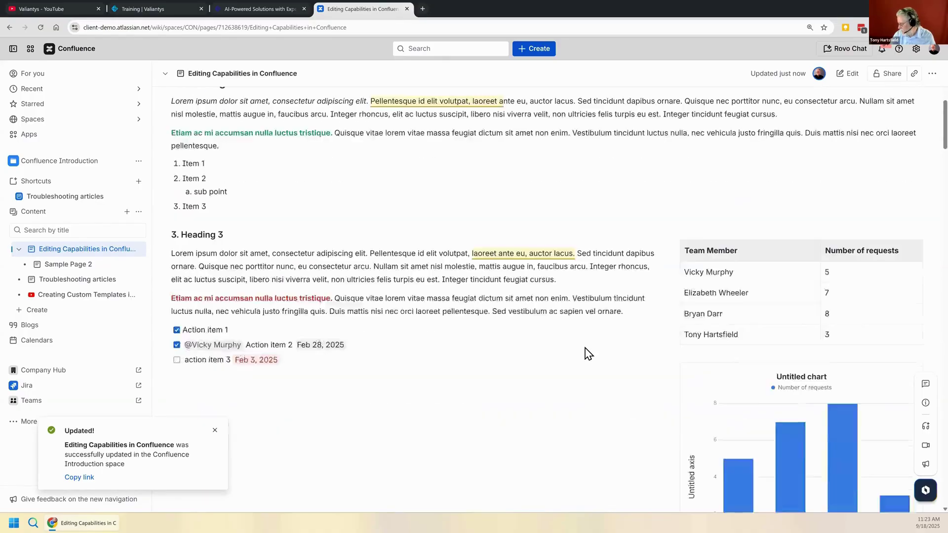
{"action": "scroll", "coordinate": [587, 353], "scroll_direction": "down", "scroll_amount": 10}
{"action": "scroll", "coordinate": [586, 352], "scroll_direction": "down", "scroll_amount": 3}
{"action": "scroll", "coordinate": [587, 351], "scroll_direction": "up", "scroll_amount": 2}
{"action": "scroll", "coordinate": [652, 352], "scroll_direction": "down", "scroll_amount": 3}
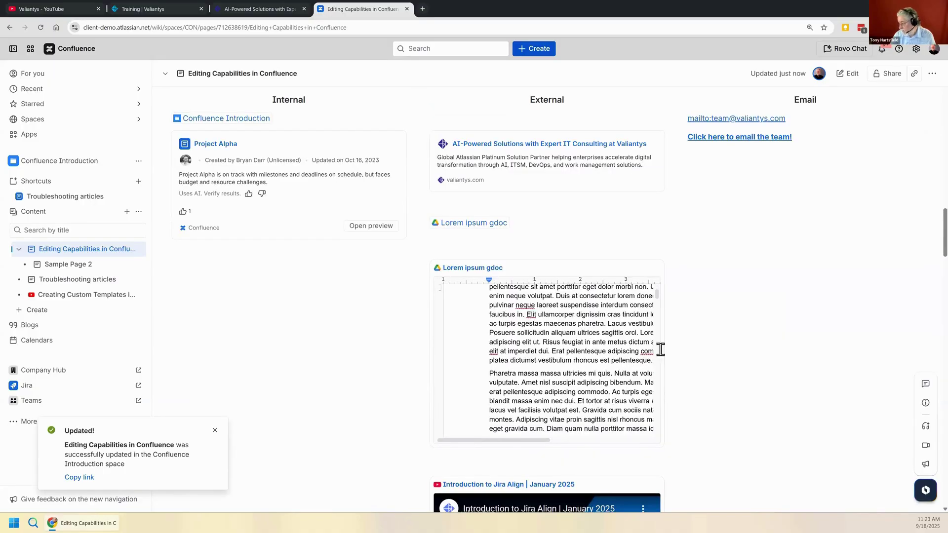
{"action": "scroll", "coordinate": [706, 355], "scroll_direction": "down", "scroll_amount": 8}
{"action": "scroll", "coordinate": [840, 370], "scroll_direction": "down", "scroll_amount": 10}
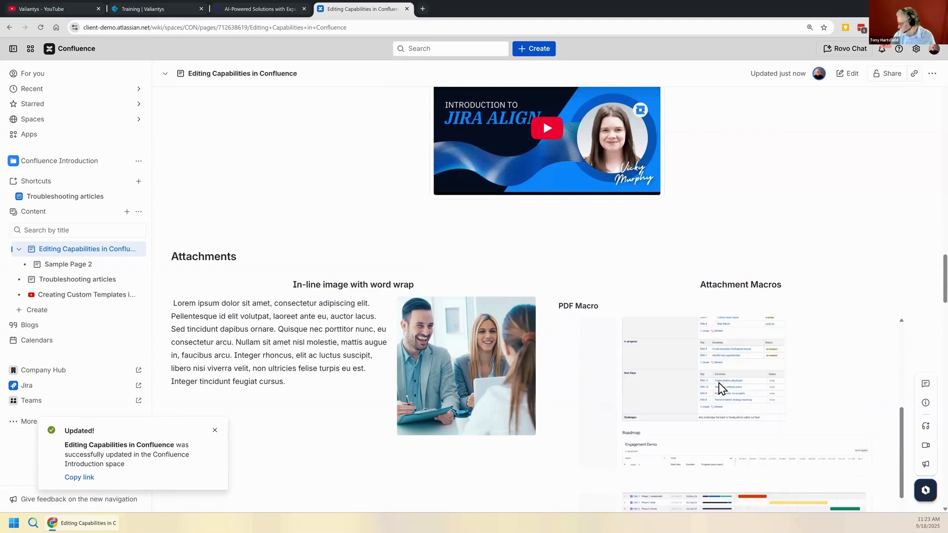
{"action": "scroll", "coordinate": [719, 385], "scroll_direction": "down", "scroll_amount": 10}
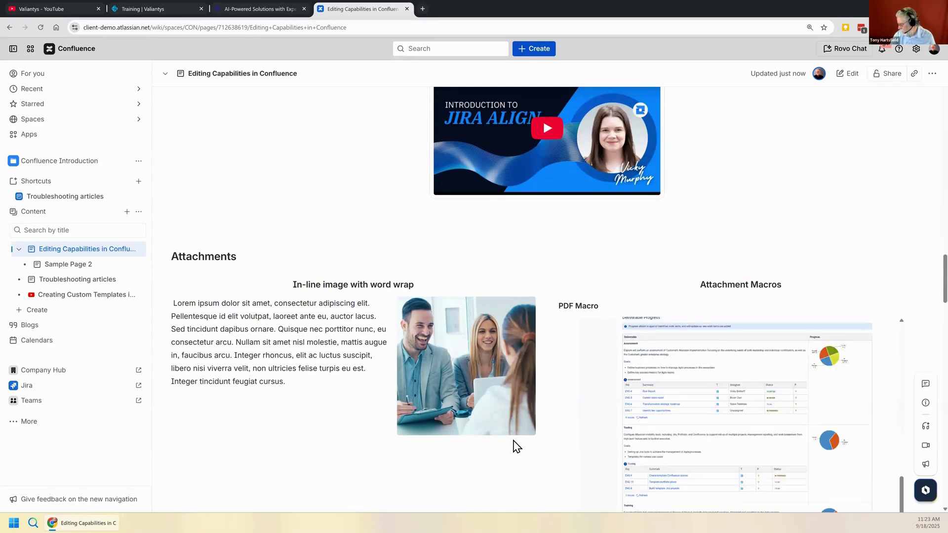
Step: Look through the Attachments macro files, the information panel macros and the status macro labels on the published page
{"action": "scroll", "coordinate": [517, 447], "scroll_direction": "down", "scroll_amount": 6}
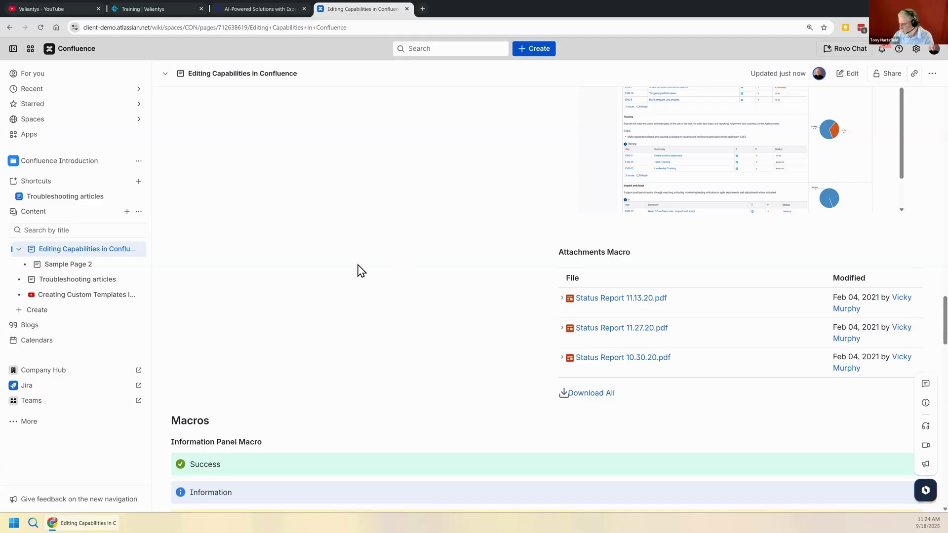
{"action": "scroll", "coordinate": [361, 269], "scroll_direction": "down", "scroll_amount": 2}
{"action": "scroll", "coordinate": [364, 270], "scroll_direction": "down", "scroll_amount": 2}
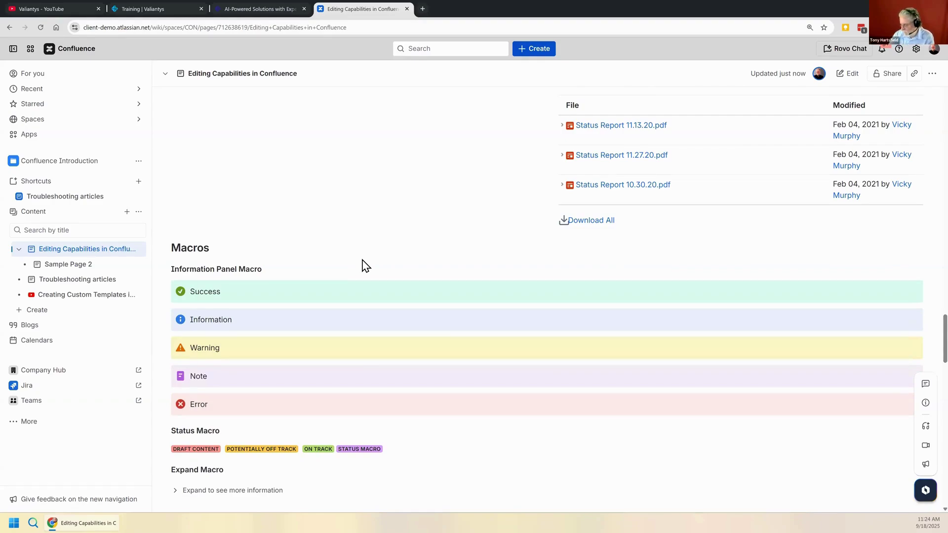
{"action": "scroll", "coordinate": [383, 287], "scroll_direction": "down", "scroll_amount": 1}
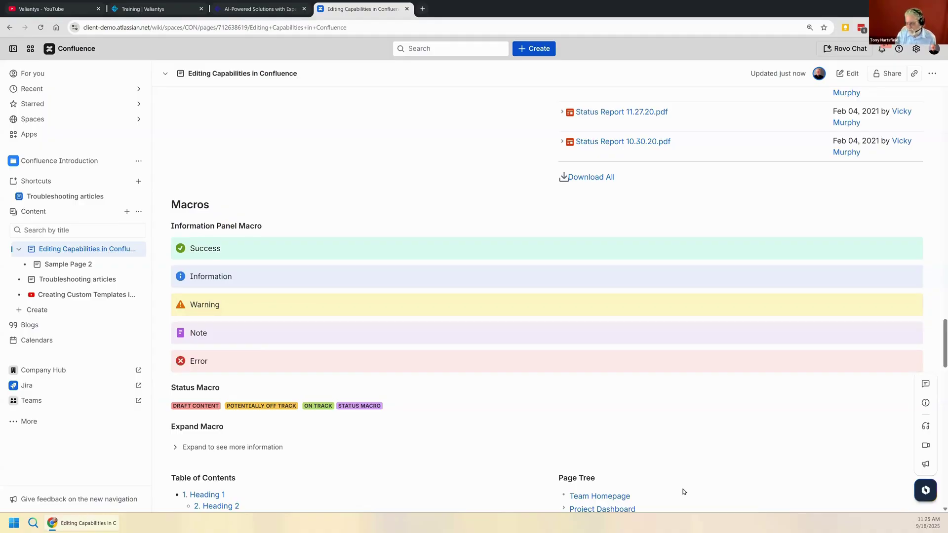
{"action": "scroll", "coordinate": [358, 232], "scroll_direction": "down", "scroll_amount": 1}
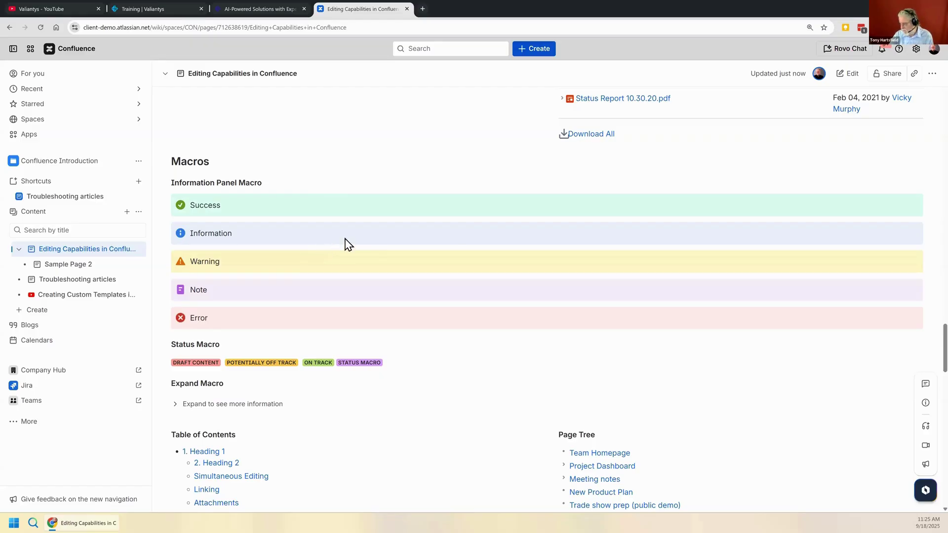
{"action": "scroll", "coordinate": [194, 326], "scroll_direction": "down", "scroll_amount": 2}
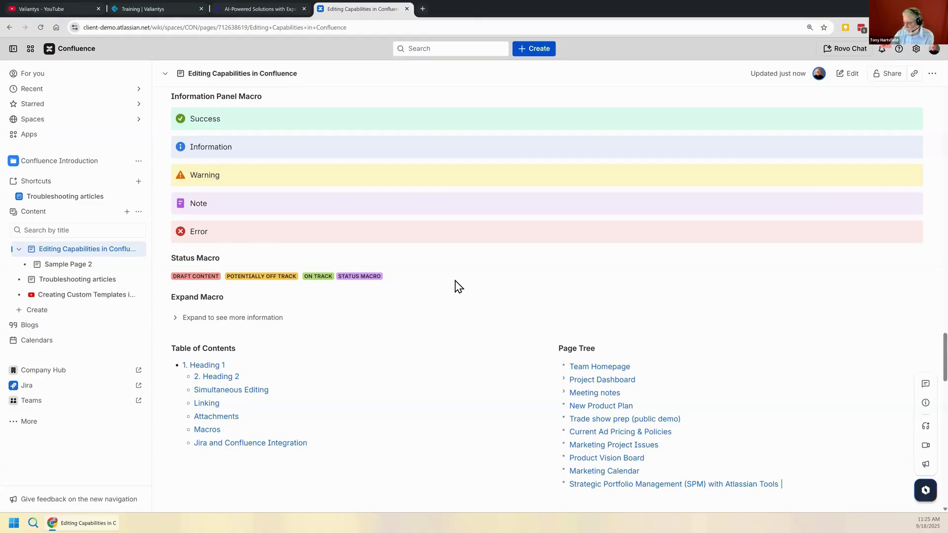
Step: Open the "Expand to see more information" macro and look over its text and the surrounding macros
{"action": "scroll", "coordinate": [215, 255], "scroll_direction": "down", "scroll_amount": 1}
{"action": "left_click", "coordinate": [175, 276]}
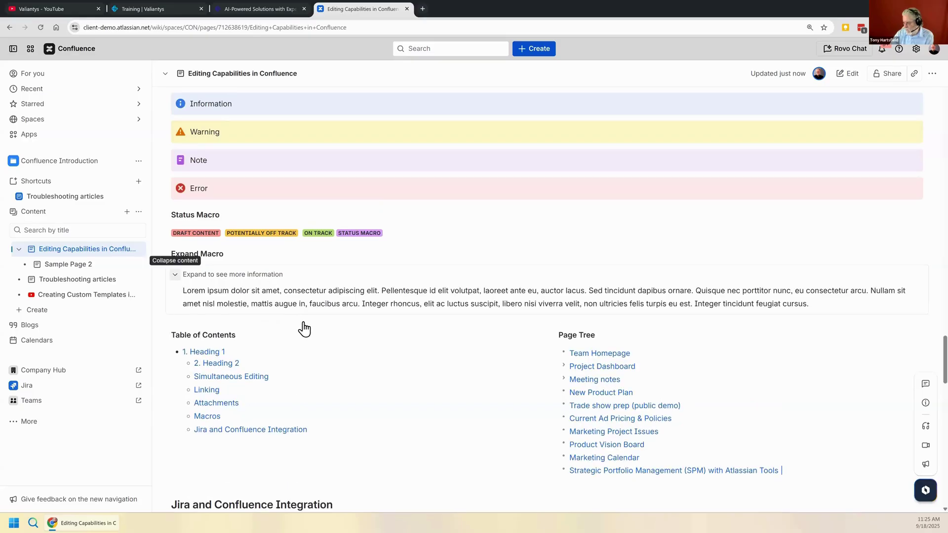
{"action": "scroll", "coordinate": [375, 396], "scroll_direction": "down", "scroll_amount": 6}
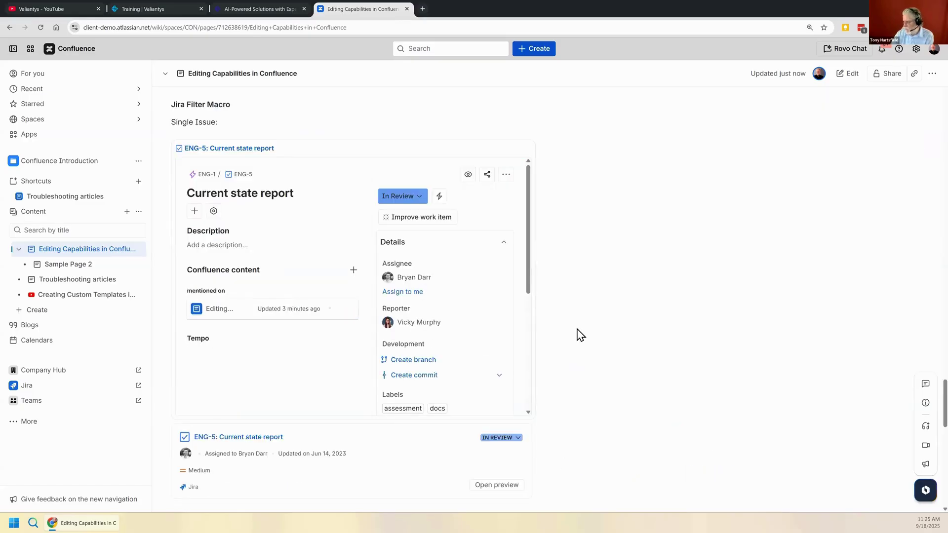
{"action": "scroll", "coordinate": [475, 308], "scroll_direction": "up", "scroll_amount": 8}
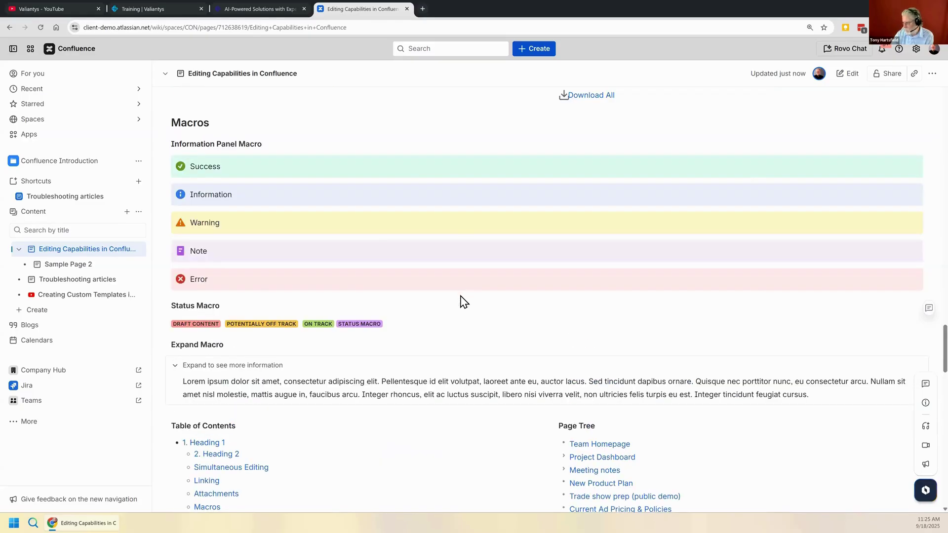
{"action": "double_click", "coordinate": [406, 382]}
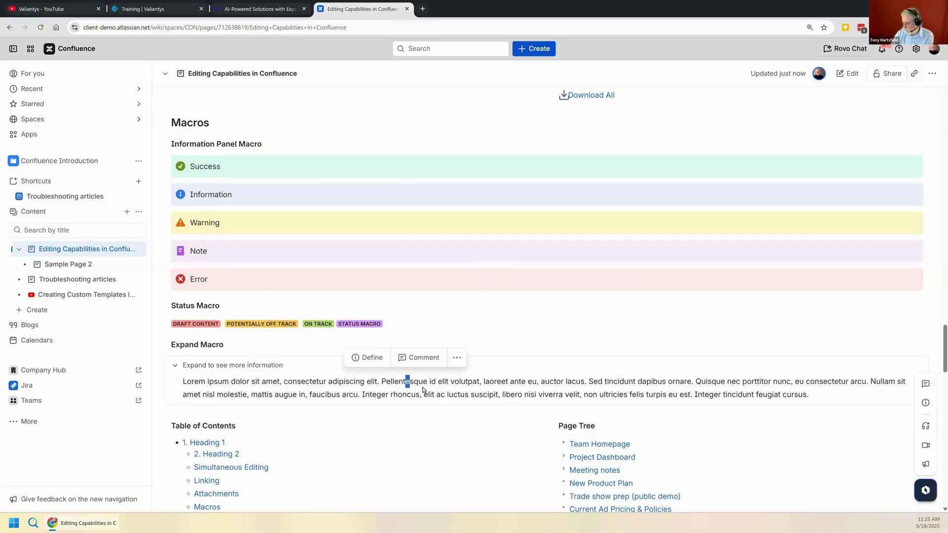
{"action": "left_click", "coordinate": [427, 390]}
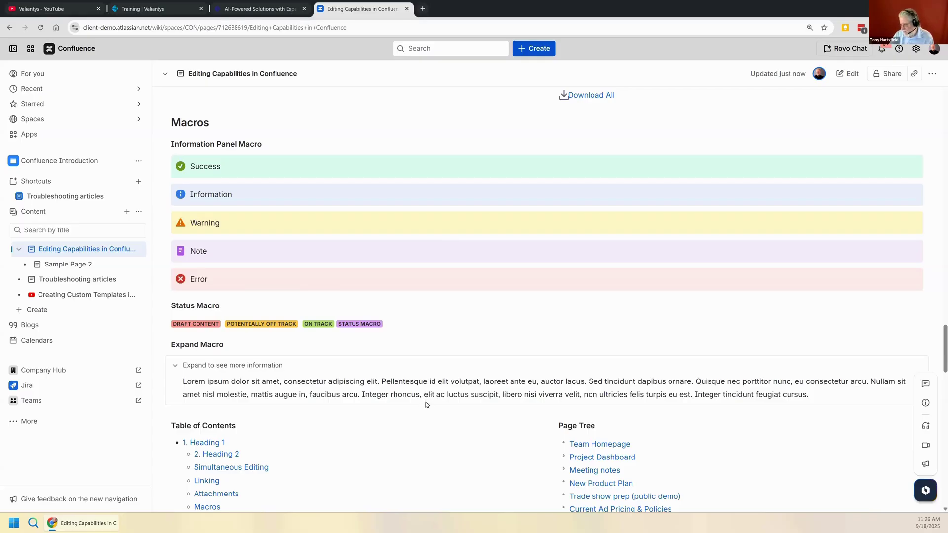
Step: Look over the Table of Contents and Page Tree macros and continue to the Jira and Confluence Integration section
{"action": "scroll", "coordinate": [429, 404], "scroll_direction": "down", "scroll_amount": 1}
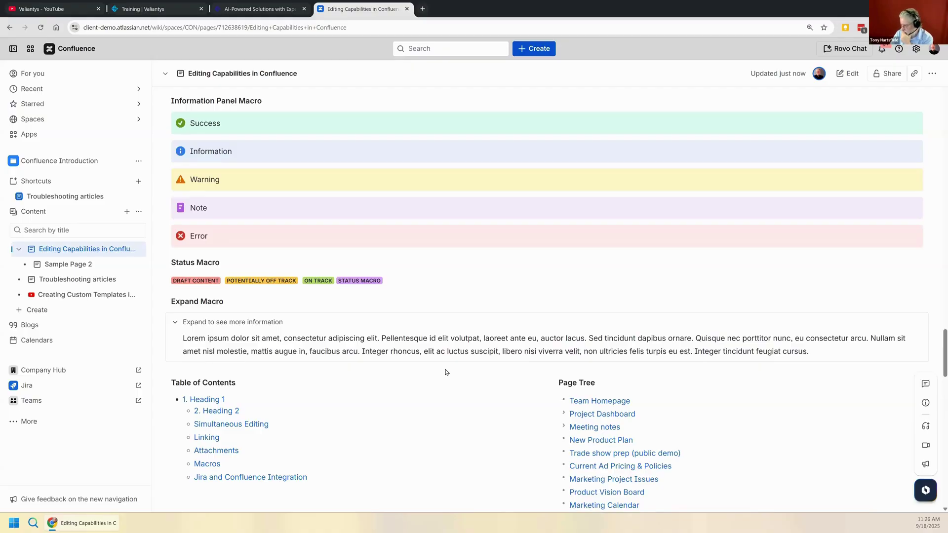
{"action": "scroll", "coordinate": [446, 373], "scroll_direction": "down", "scroll_amount": 2}
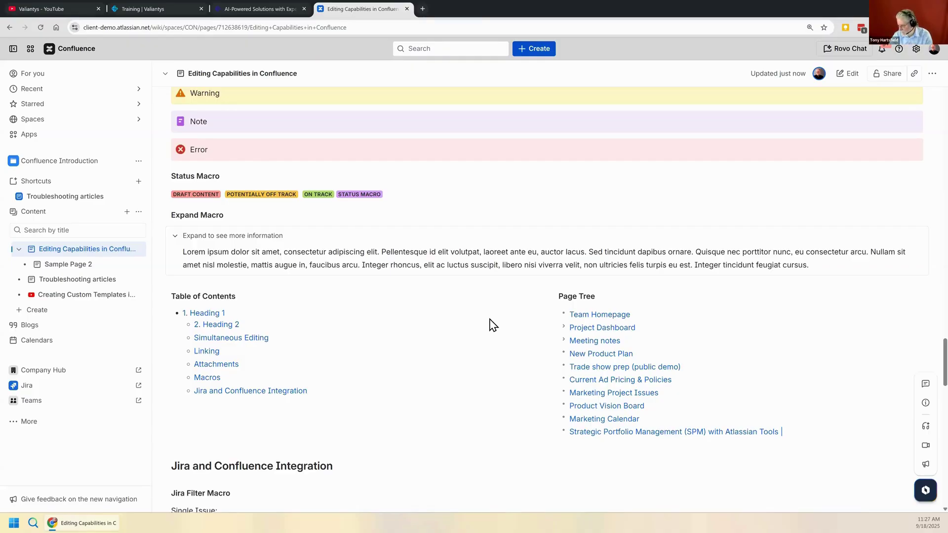
{"action": "scroll", "coordinate": [489, 324], "scroll_direction": "down", "scroll_amount": 1}
{"action": "scroll", "coordinate": [493, 325], "scroll_direction": "down", "scroll_amount": 2}
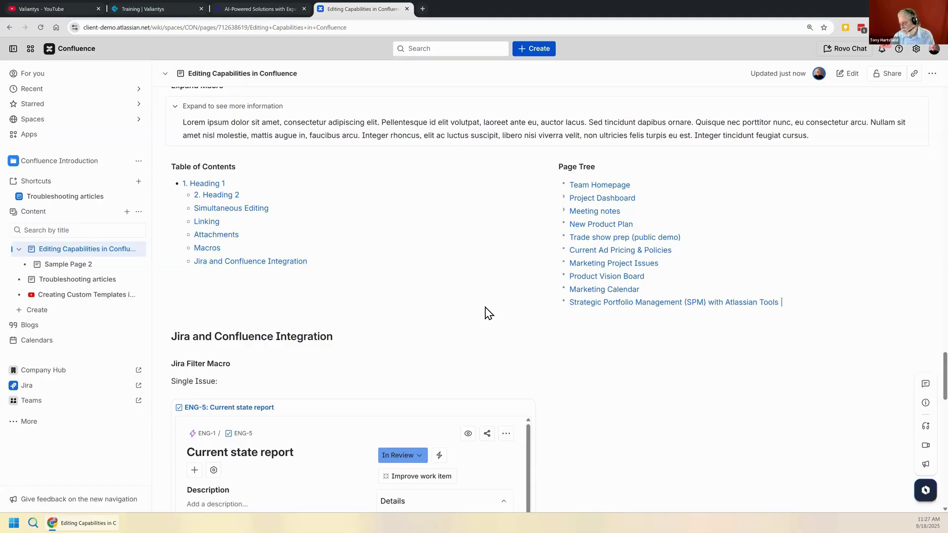
{"action": "scroll", "coordinate": [482, 292], "scroll_direction": "down", "scroll_amount": 2}
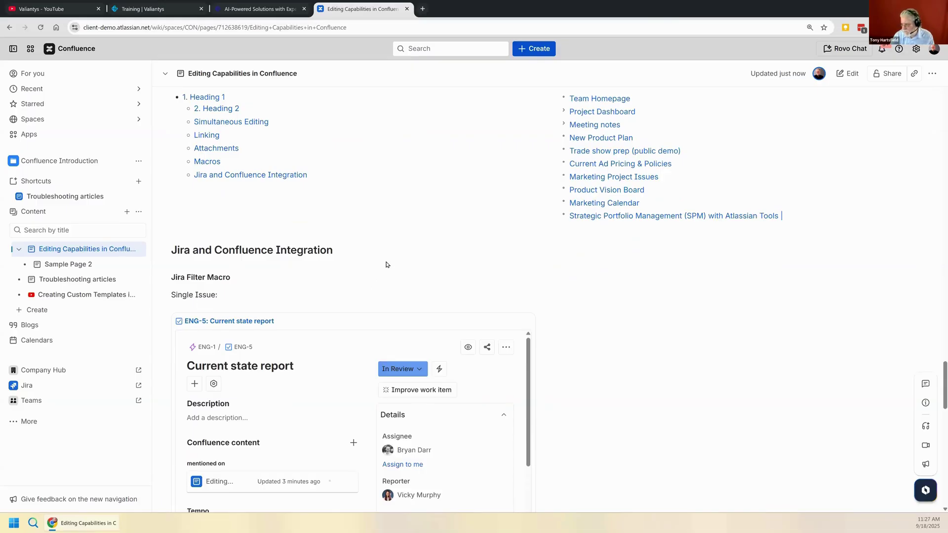
{"action": "scroll", "coordinate": [388, 263], "scroll_direction": "down", "scroll_amount": 1}
{"action": "scroll", "coordinate": [400, 197], "scroll_direction": "down", "scroll_amount": 1}
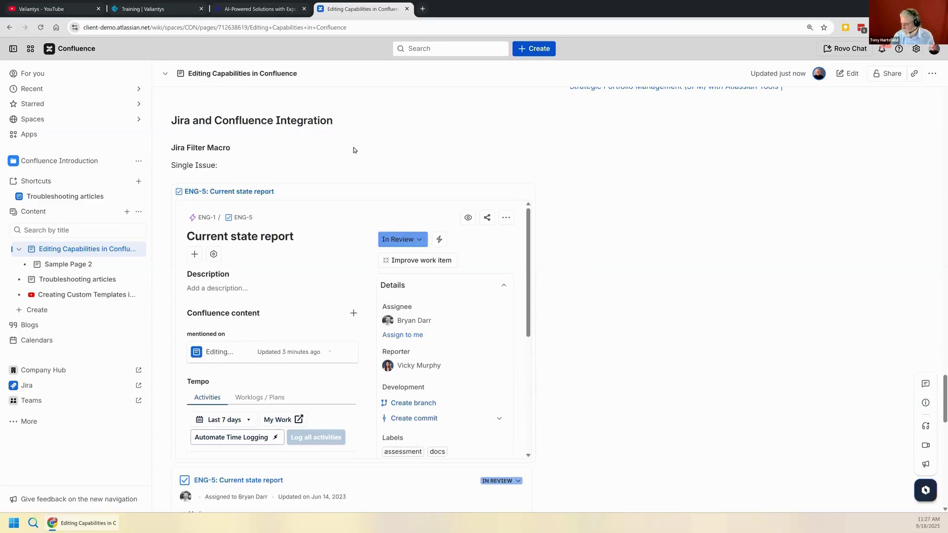
Step: Examine the embedded ENG-5 "Current state report" work item under Single Issue, including its menu of items to add
{"action": "scroll", "coordinate": [531, 222], "scroll_direction": "down", "scroll_amount": 1}
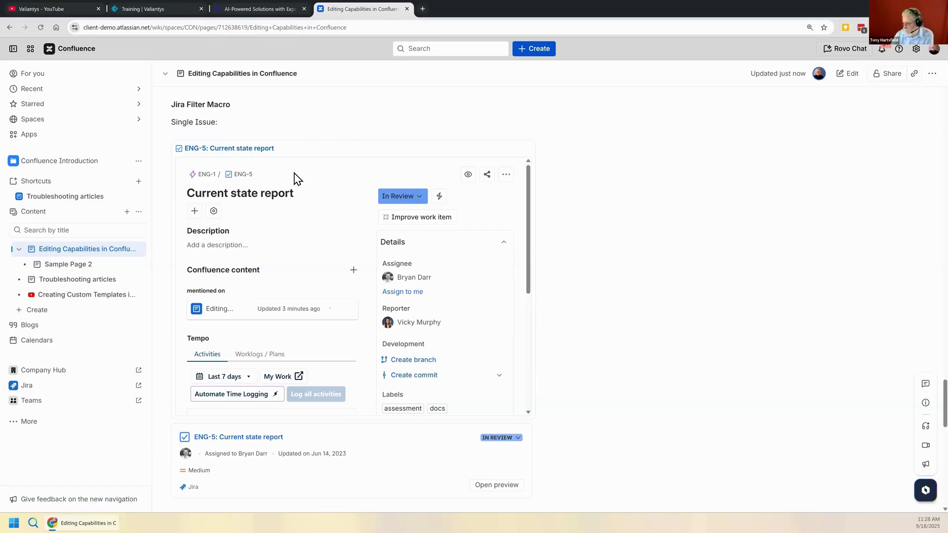
{"action": "scroll", "coordinate": [297, 176], "scroll_direction": "down", "scroll_amount": 4}
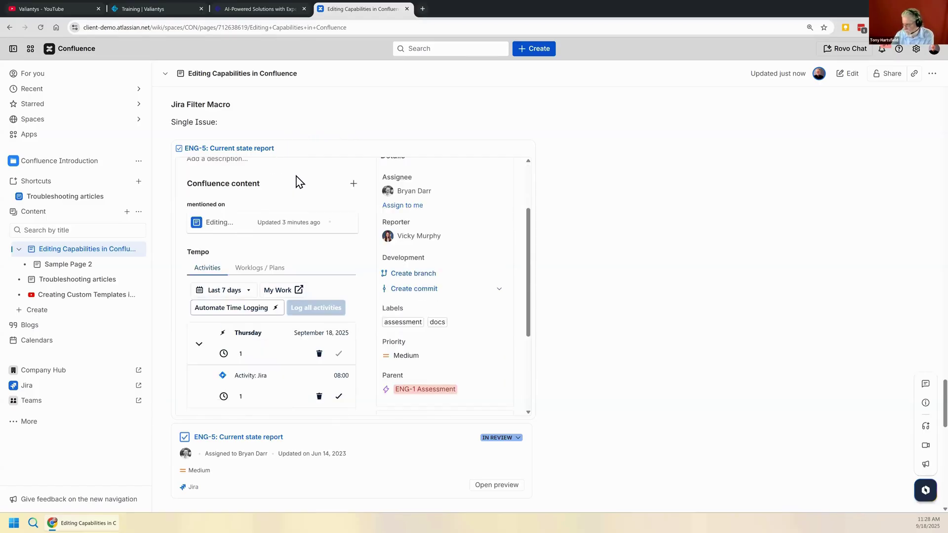
{"action": "scroll", "coordinate": [298, 178], "scroll_direction": "down", "scroll_amount": 1}
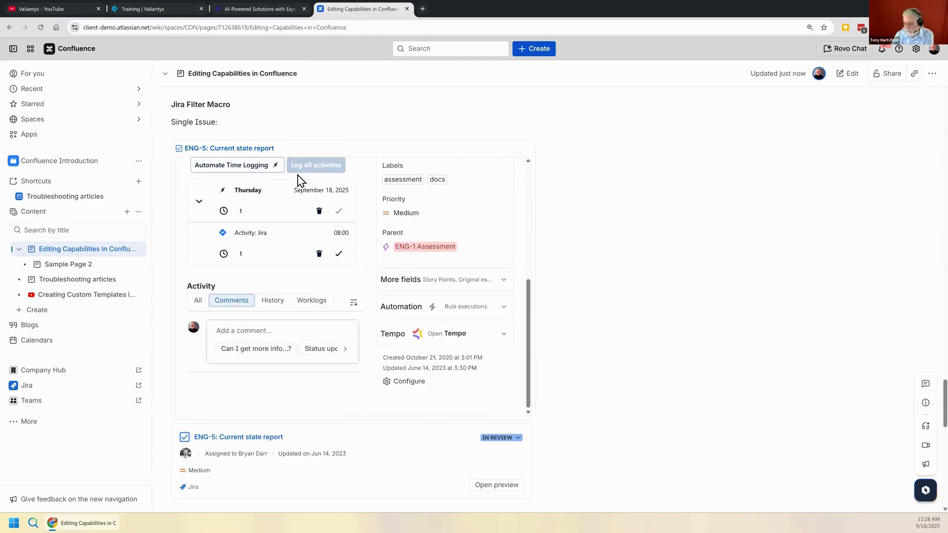
{"action": "scroll", "coordinate": [300, 182], "scroll_direction": "up", "scroll_amount": 3}
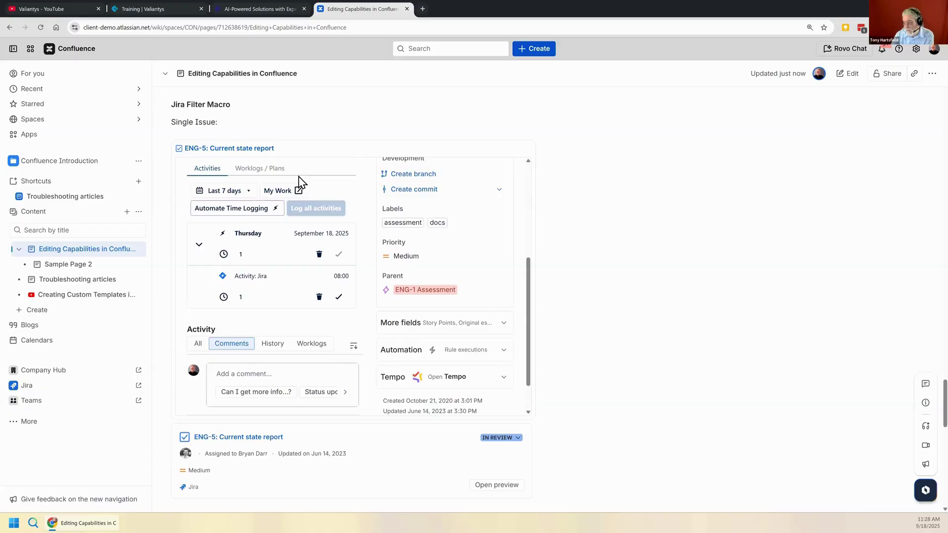
{"action": "scroll", "coordinate": [302, 183], "scroll_direction": "up", "scroll_amount": 3}
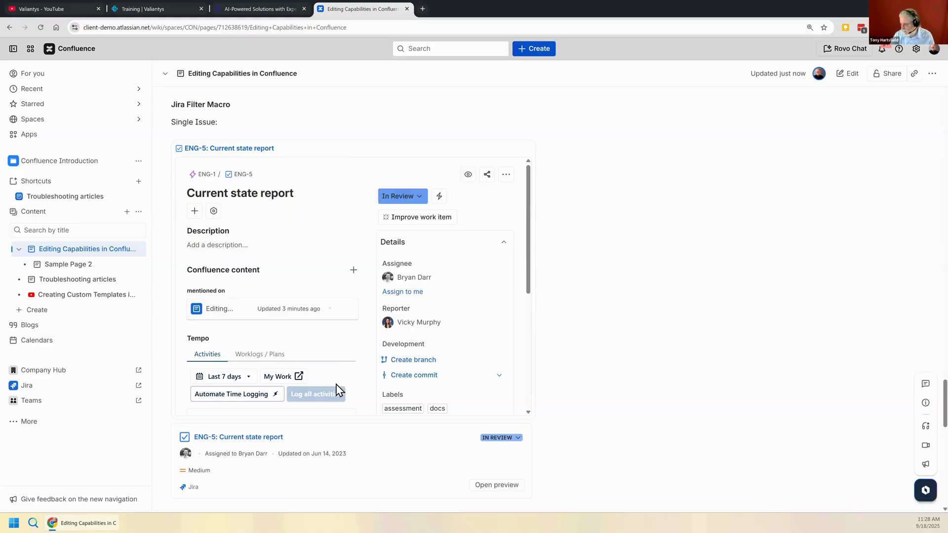
{"action": "left_click", "coordinate": [195, 211]}
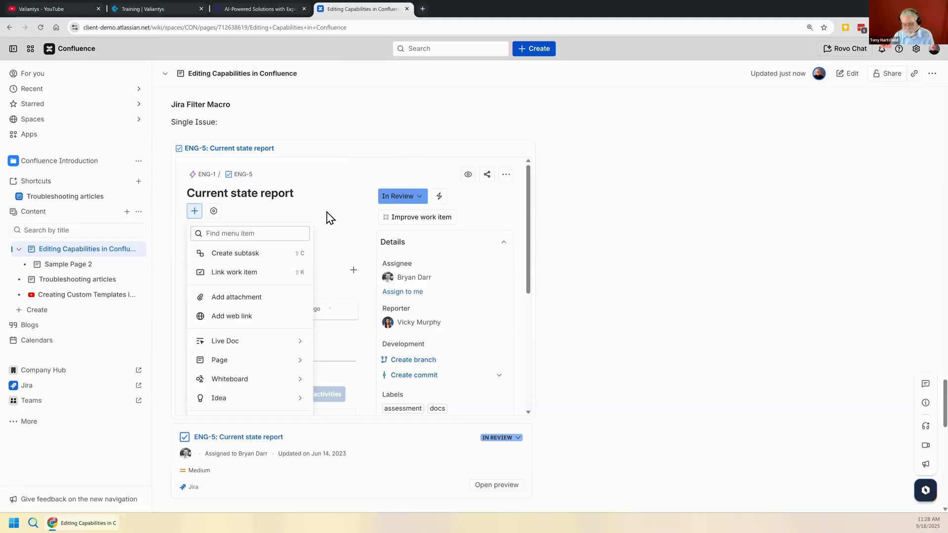
{"action": "left_click", "coordinate": [345, 229]}
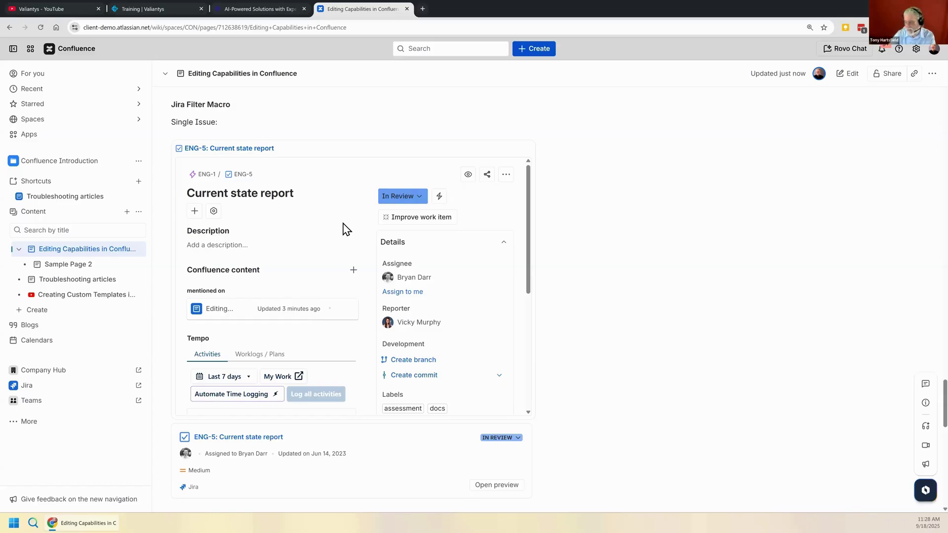
Step: Look over the ENG-5 card, the Multiple Issues table and the Jira Charts Macro pie chart
{"action": "scroll", "coordinate": [301, 238], "scroll_direction": "down", "scroll_amount": 1}
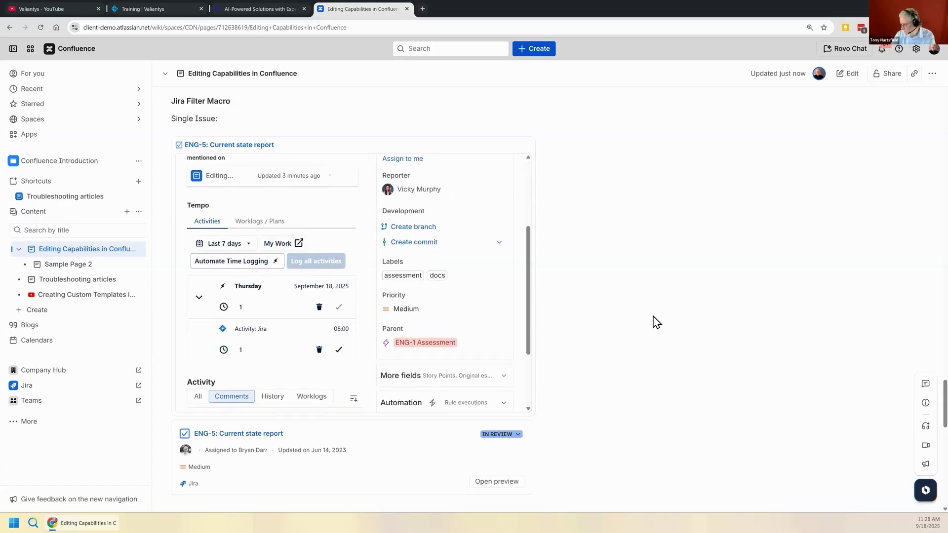
{"action": "scroll", "coordinate": [656, 322], "scroll_direction": "down", "scroll_amount": 3}
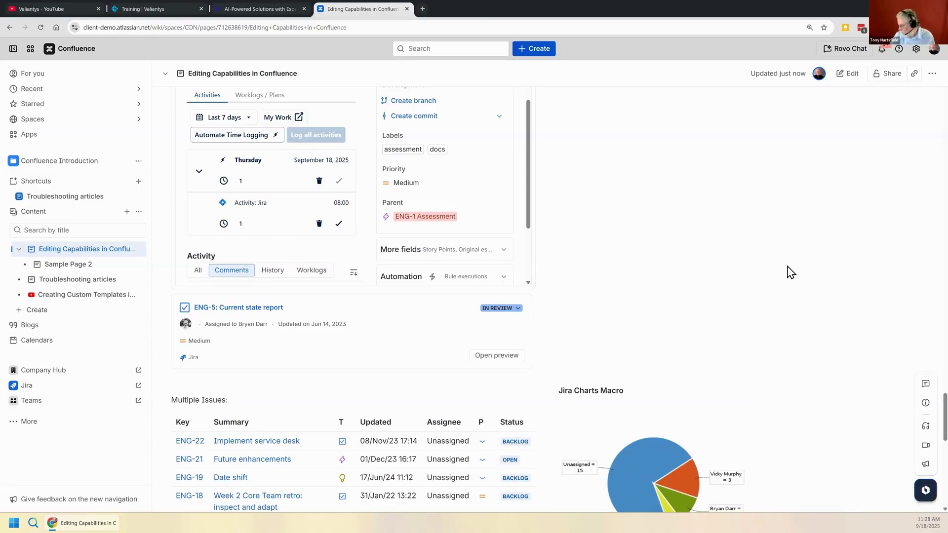
{"action": "scroll", "coordinate": [790, 271], "scroll_direction": "down", "scroll_amount": 4}
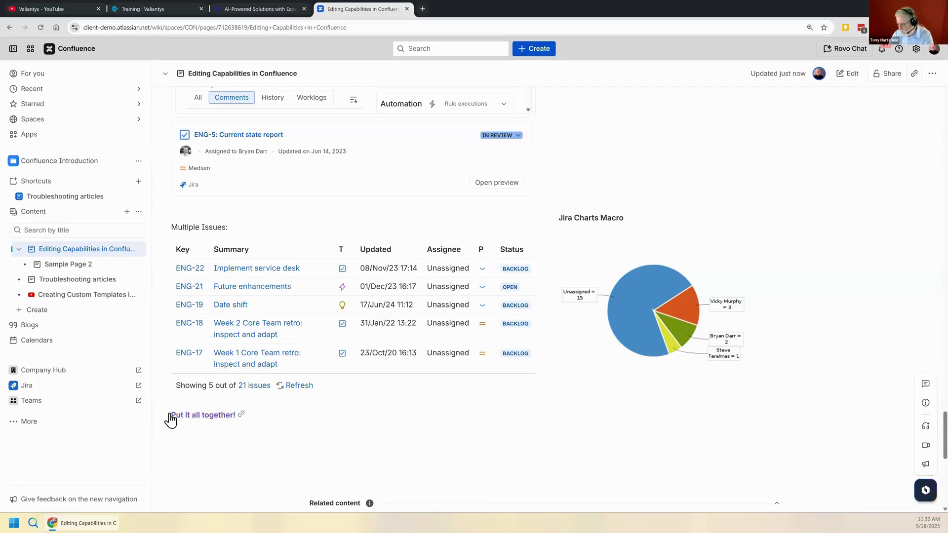
Step: Follow the "Put it all together!" link and look over the Project dashboard's status table and team calendar
{"action": "left_click", "coordinate": [192, 417]}
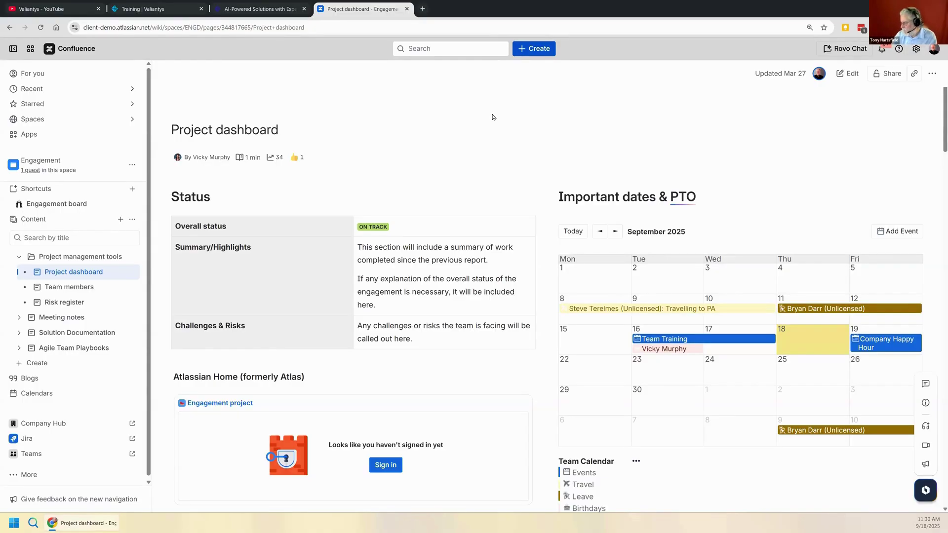
{"action": "scroll", "coordinate": [494, 119], "scroll_direction": "down", "scroll_amount": 2}
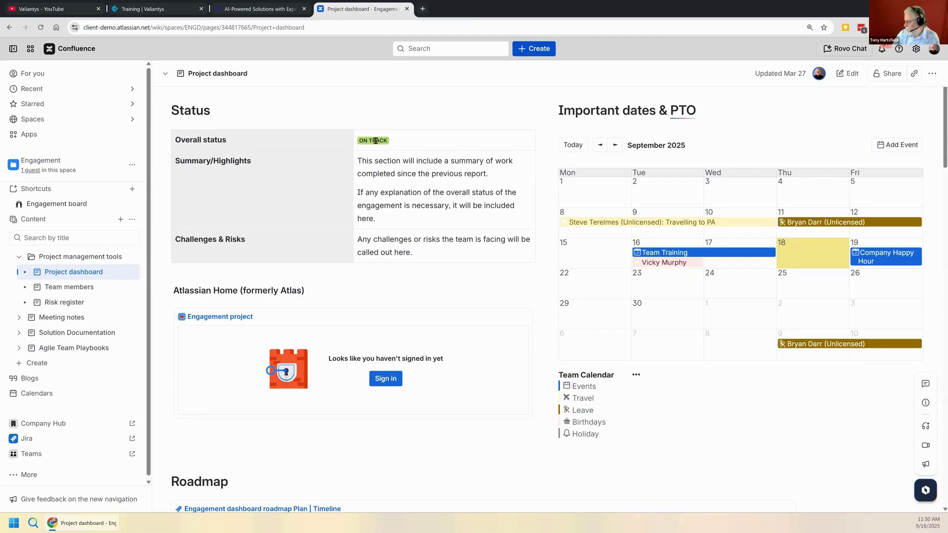
{"action": "scroll", "coordinate": [804, 278], "scroll_direction": "down", "scroll_amount": 1}
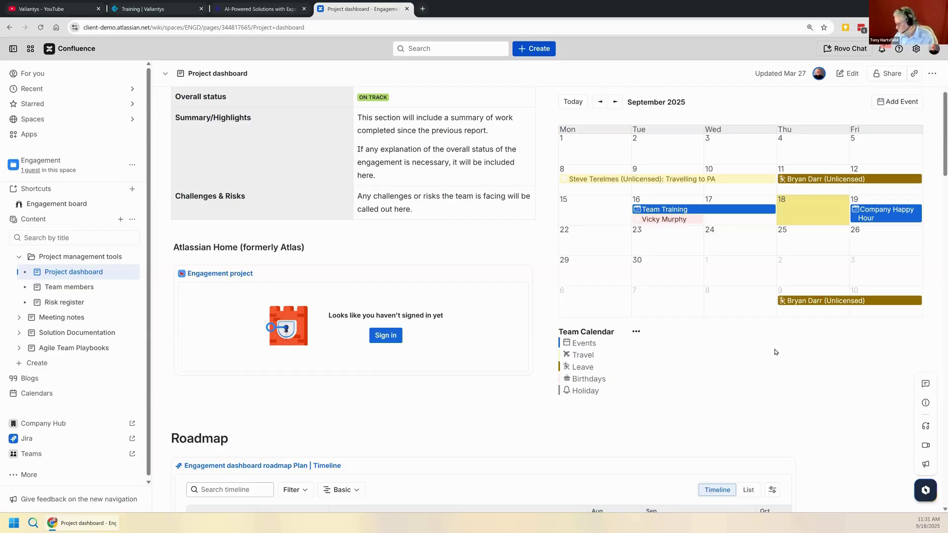
{"action": "scroll", "coordinate": [703, 299], "scroll_direction": "down", "scroll_amount": 2}
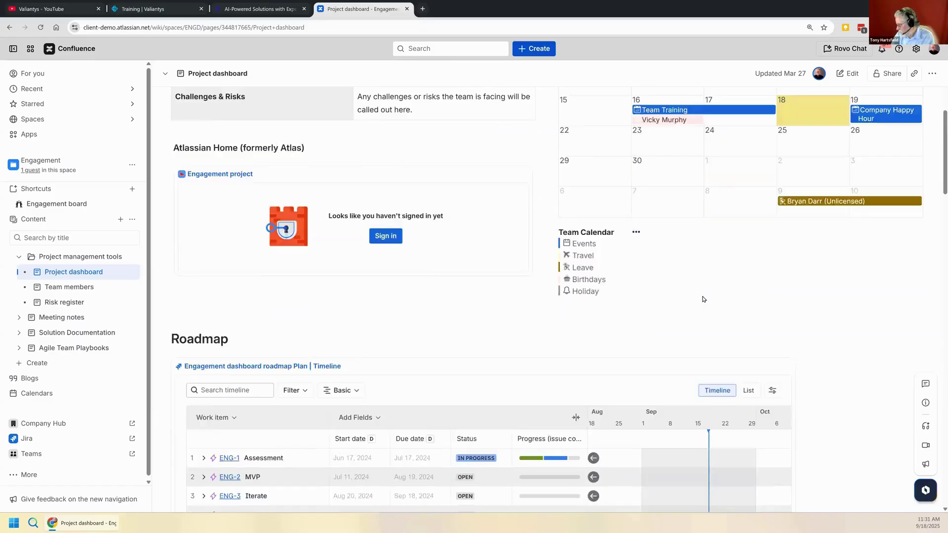
Step: Expand ENG-21 and ENG-3 in the Roadmap and preview its List view before returning to Timeline
{"action": "scroll", "coordinate": [704, 299], "scroll_direction": "down", "scroll_amount": 3}
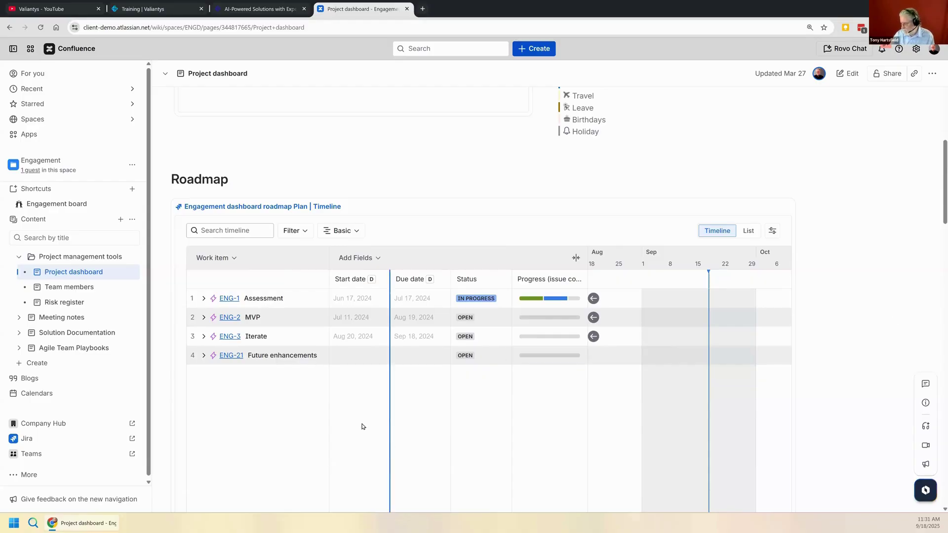
{"action": "left_click", "coordinate": [204, 355]}
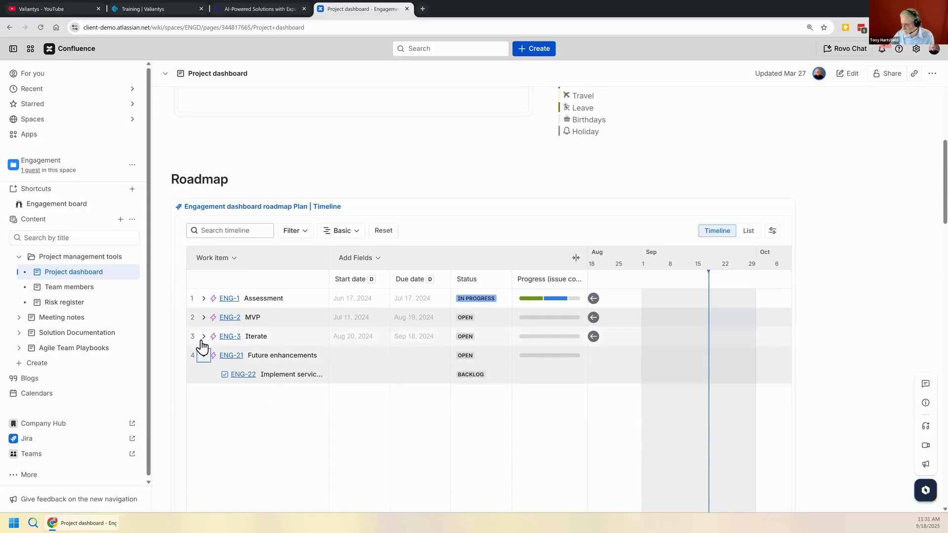
{"action": "left_click", "coordinate": [203, 336]}
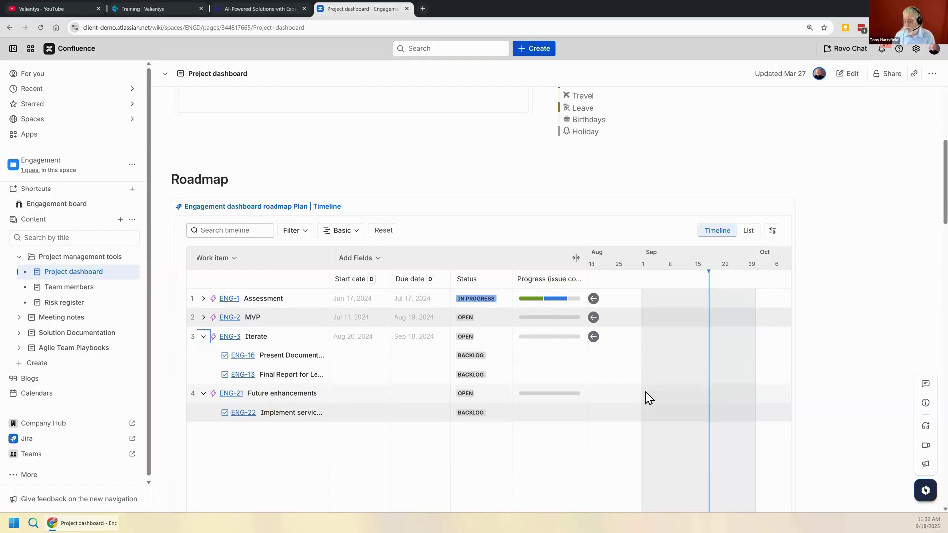
{"action": "left_click", "coordinate": [749, 233]}
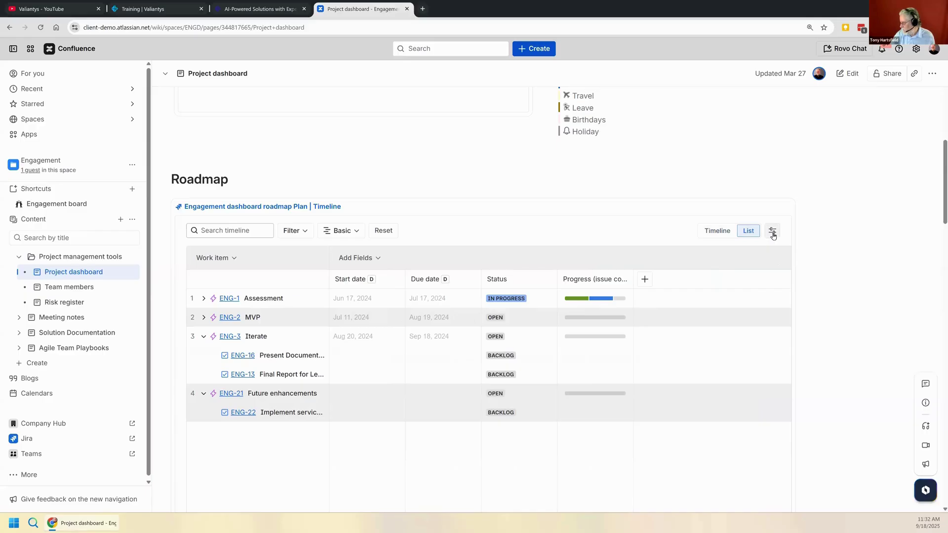
{"action": "left_click", "coordinate": [724, 234]}
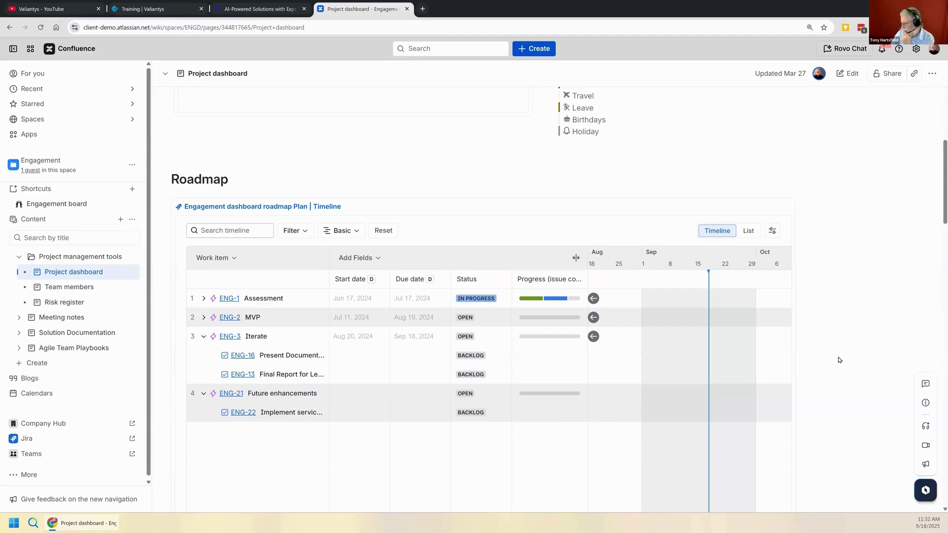
Step: Examine the Done, In progress and To do tables in the dashboard's Detailed progress section
{"action": "scroll", "coordinate": [838, 360], "scroll_direction": "down", "scroll_amount": 6}
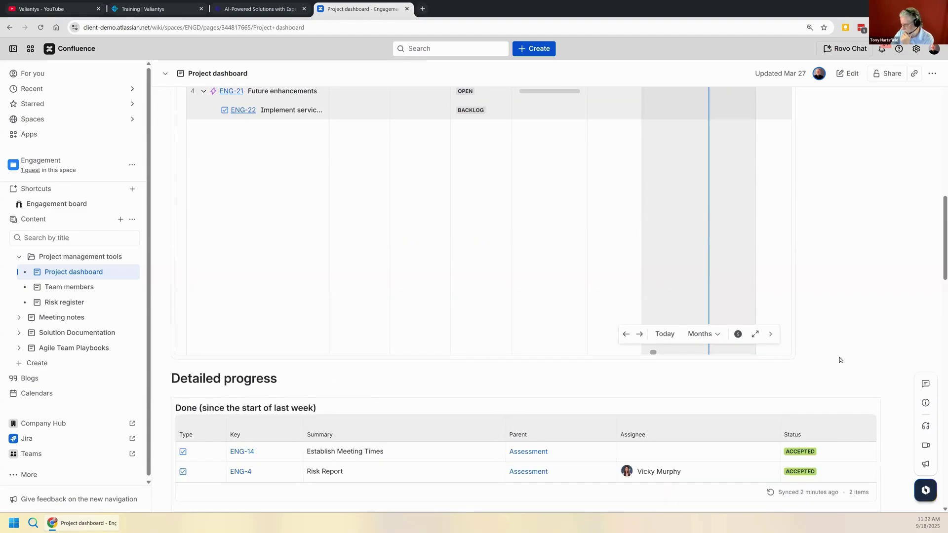
{"action": "scroll", "coordinate": [838, 360], "scroll_direction": "down", "scroll_amount": 4}
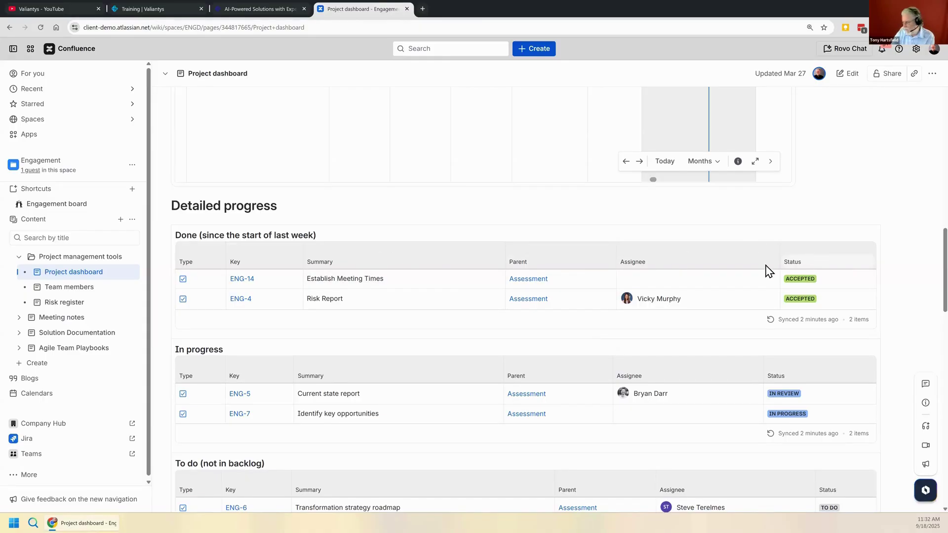
{"action": "scroll", "coordinate": [646, 264], "scroll_direction": "down", "scroll_amount": 2}
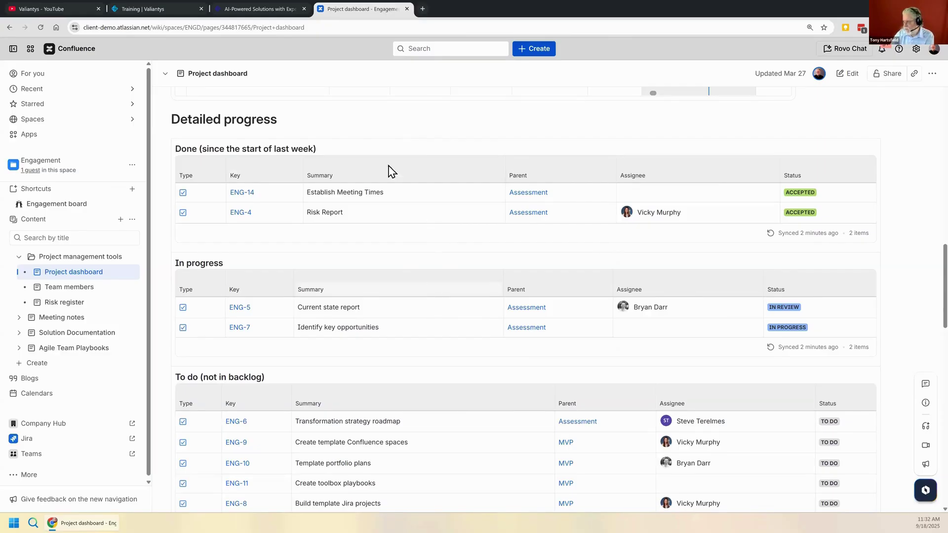
{"action": "scroll", "coordinate": [443, 214], "scroll_direction": "down", "scroll_amount": 1}
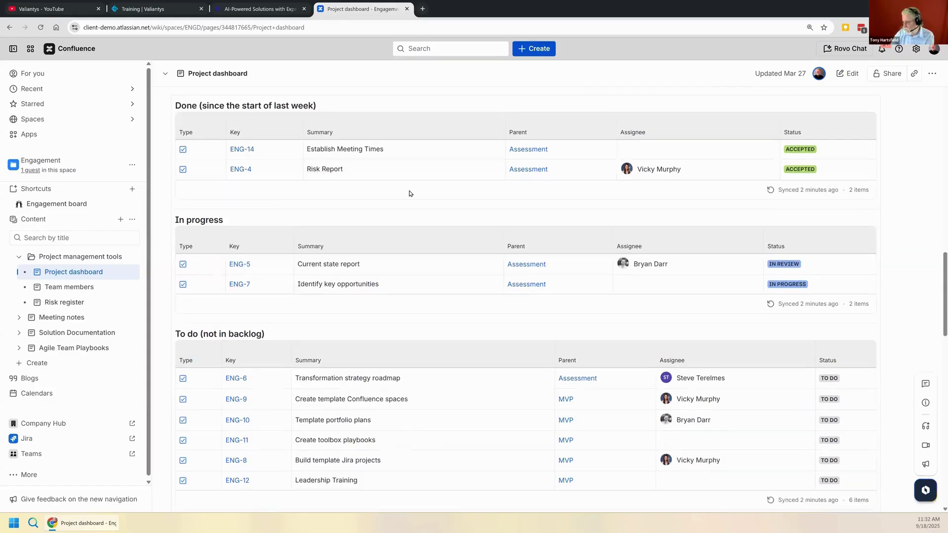
{"action": "scroll", "coordinate": [532, 230], "scroll_direction": "down", "scroll_amount": 2}
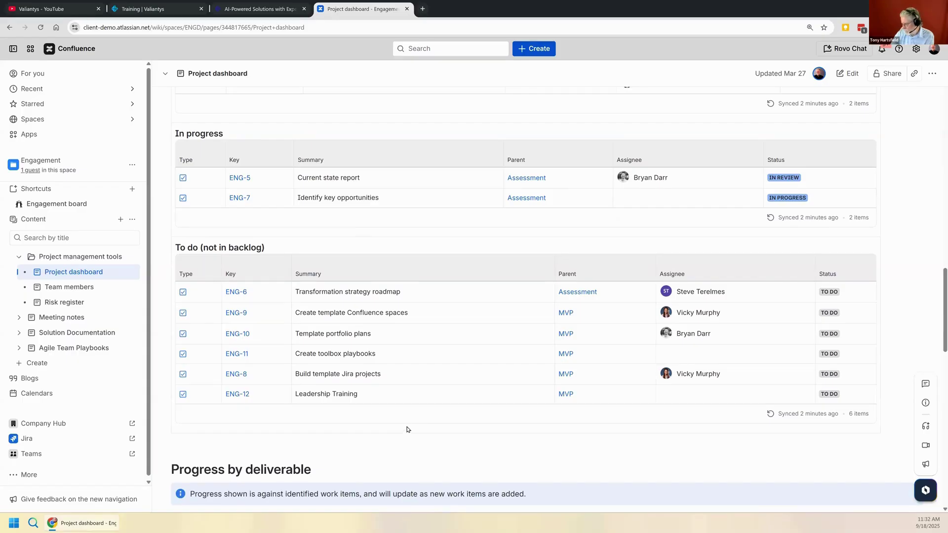
Step: Review the Progress by deliverable section, with its Training and Inspect and Adapt tables and pie charts
{"action": "scroll", "coordinate": [409, 431], "scroll_direction": "down", "scroll_amount": 2}
{"action": "scroll", "coordinate": [409, 427], "scroll_direction": "down", "scroll_amount": 3}
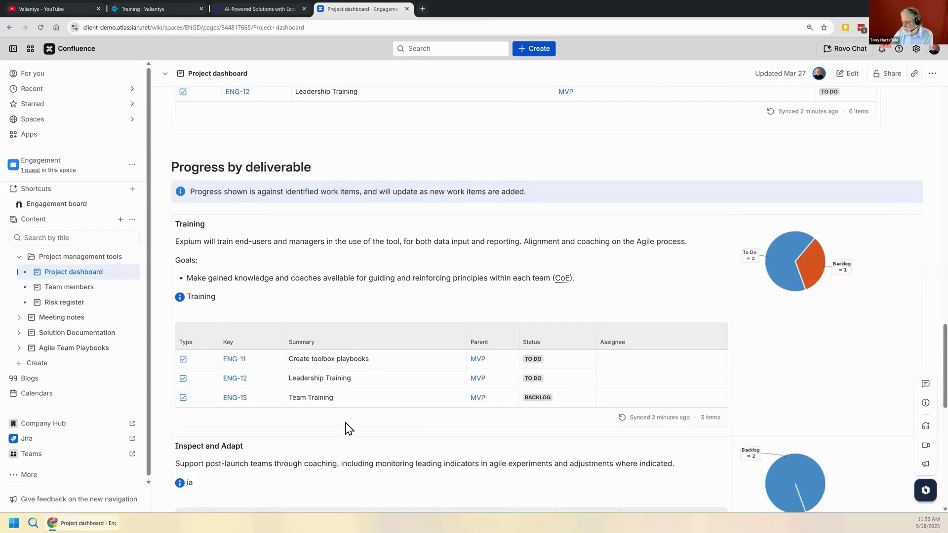
{"action": "scroll", "coordinate": [351, 423], "scroll_direction": "down", "scroll_amount": 2}
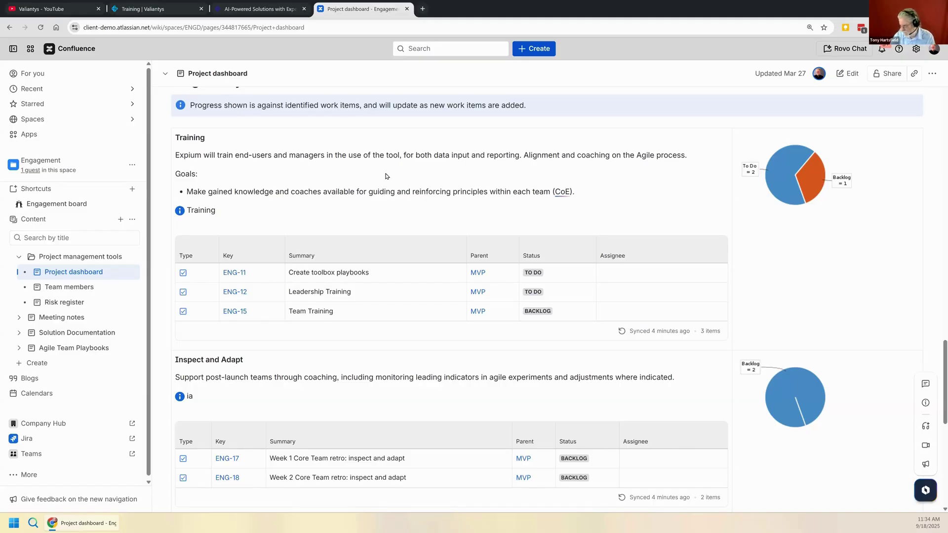
{"action": "scroll", "coordinate": [388, 197], "scroll_direction": "down", "scroll_amount": 3}
Step: Look over the Past status reports files and expand the example SOW text beneath them
{"action": "scroll", "coordinate": [388, 197], "scroll_direction": "down", "scroll_amount": 5}
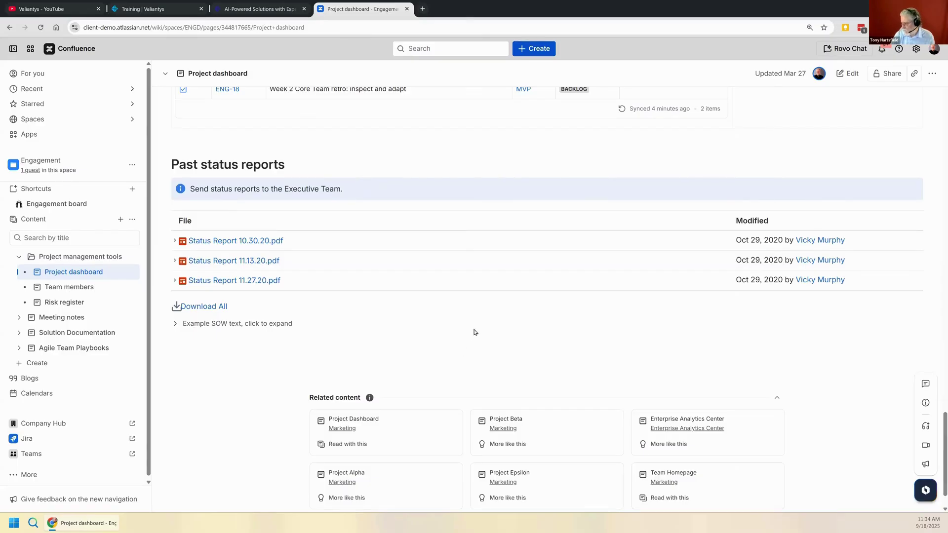
{"action": "scroll", "coordinate": [473, 330], "scroll_direction": "down", "scroll_amount": 1}
{"action": "left_click", "coordinate": [180, 279]}
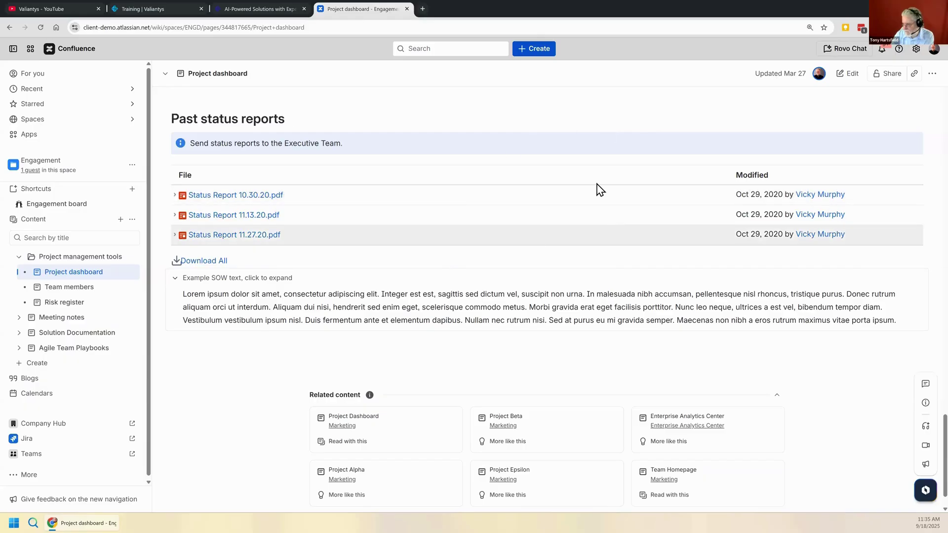
Step: View the Team members page and the Risk register page of the Engagement space
{"action": "left_click", "coordinate": [61, 291]}
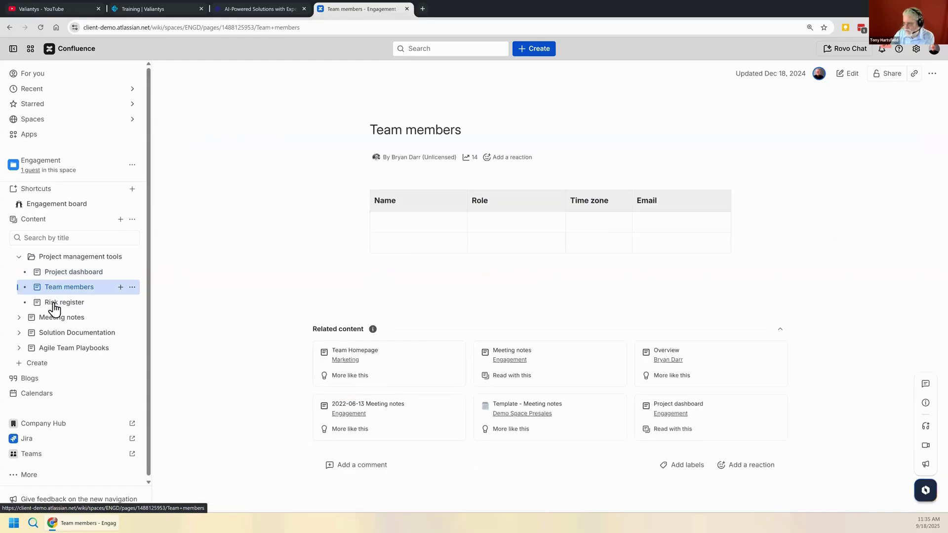
{"action": "left_click", "coordinate": [54, 307]}
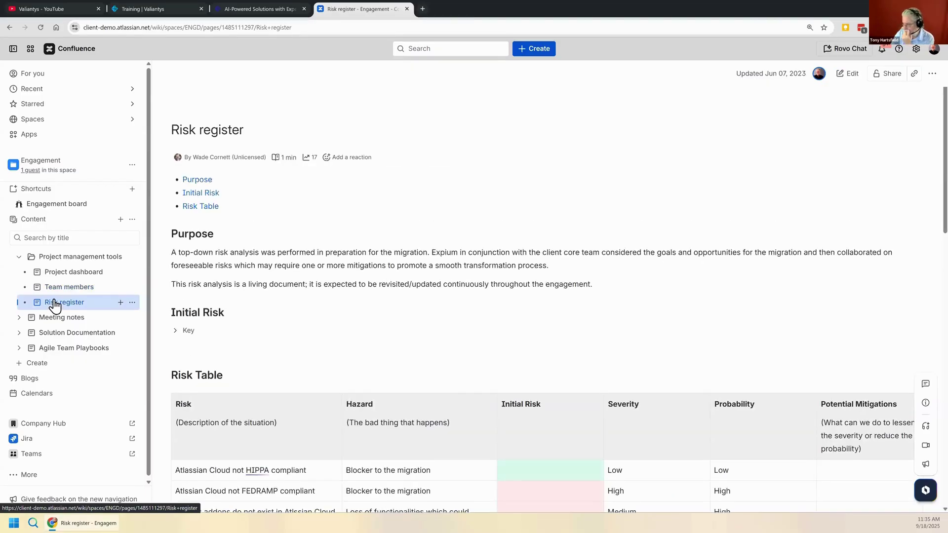
Step: Expand the Meeting notes section and review its page's incomplete tasks, decisions and list of all meeting notes
{"action": "left_click", "coordinate": [19, 317]}
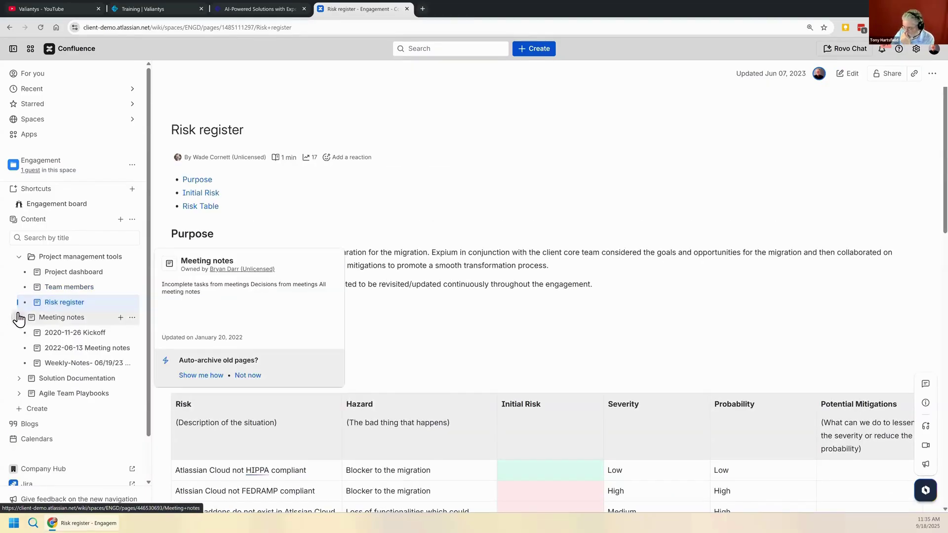
{"action": "left_click", "coordinate": [62, 321]}
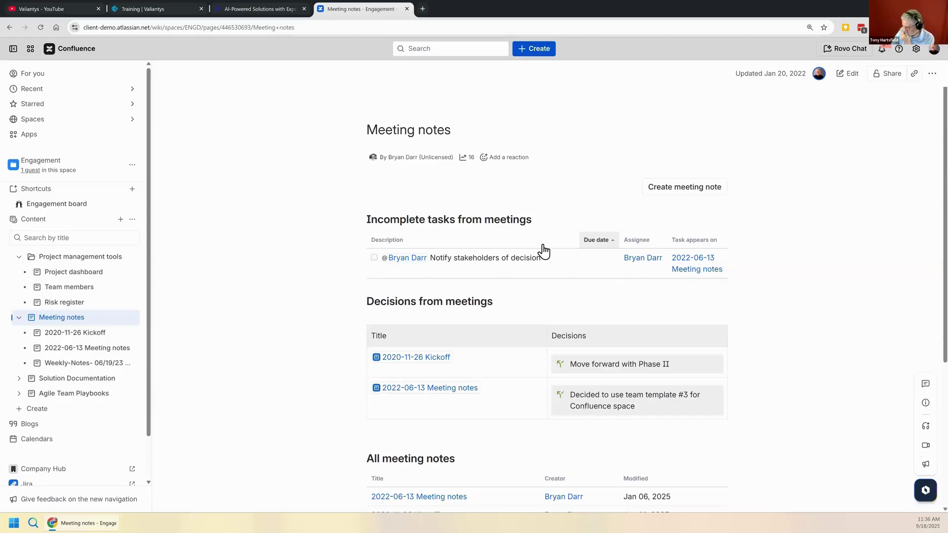
{"action": "scroll", "coordinate": [519, 247], "scroll_direction": "down", "scroll_amount": 2}
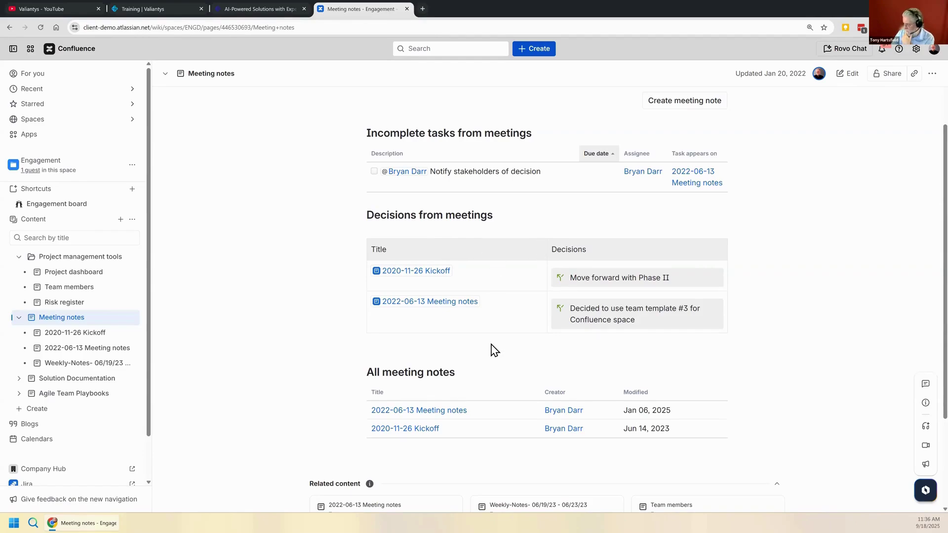
{"action": "scroll", "coordinate": [497, 301], "scroll_direction": "down", "scroll_amount": 3}
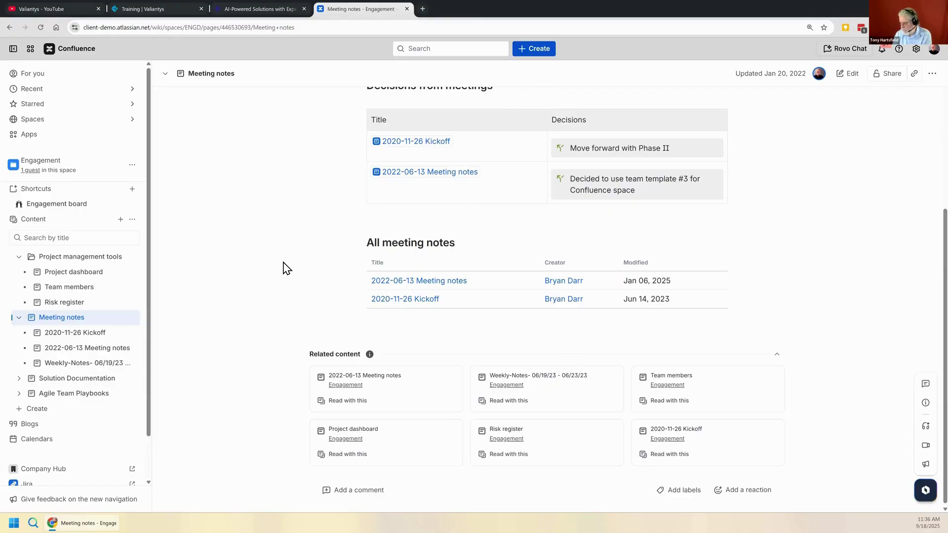
Step: View the 2020-11-26 Kickoff page and expand Solution Documentation and Agile Team Playbooks in the page tree
{"action": "left_click", "coordinate": [87, 340]}
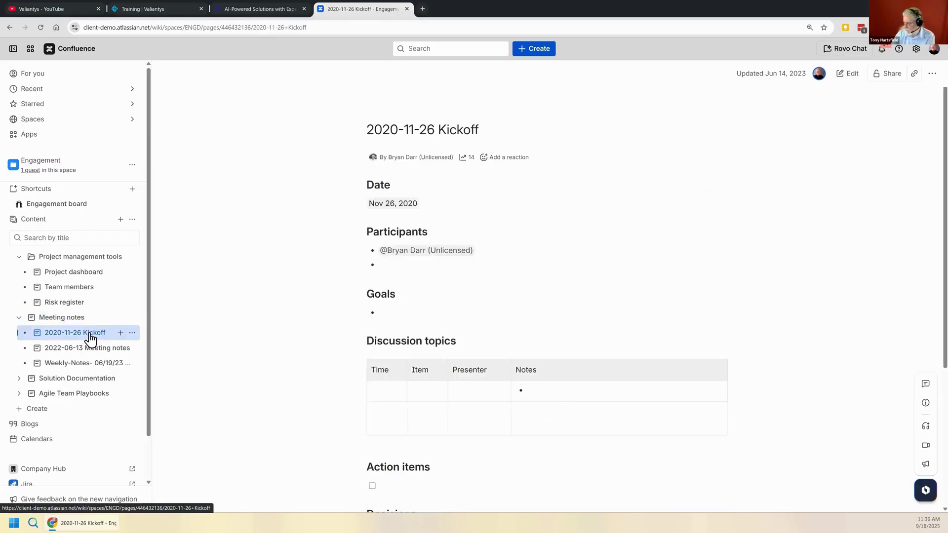
{"action": "left_click", "coordinate": [18, 380]}
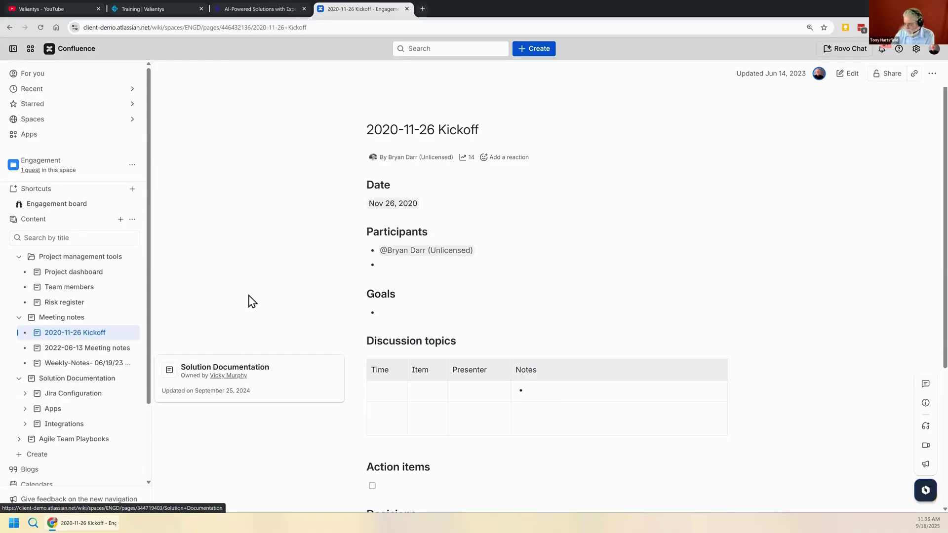
{"action": "scroll", "coordinate": [243, 296], "scroll_direction": "down", "scroll_amount": 4}
{"action": "scroll", "coordinate": [131, 380], "scroll_direction": "down", "scroll_amount": 2}
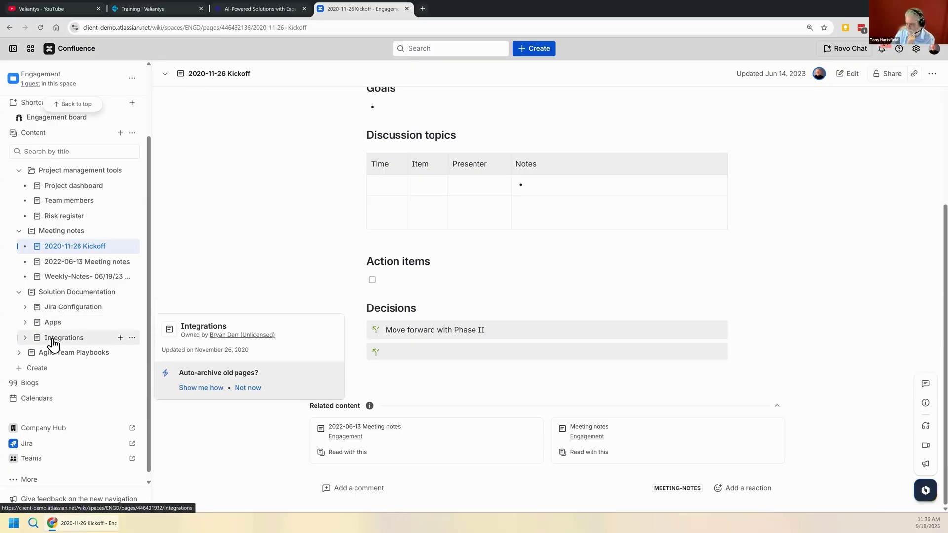
{"action": "left_click", "coordinate": [19, 353]}
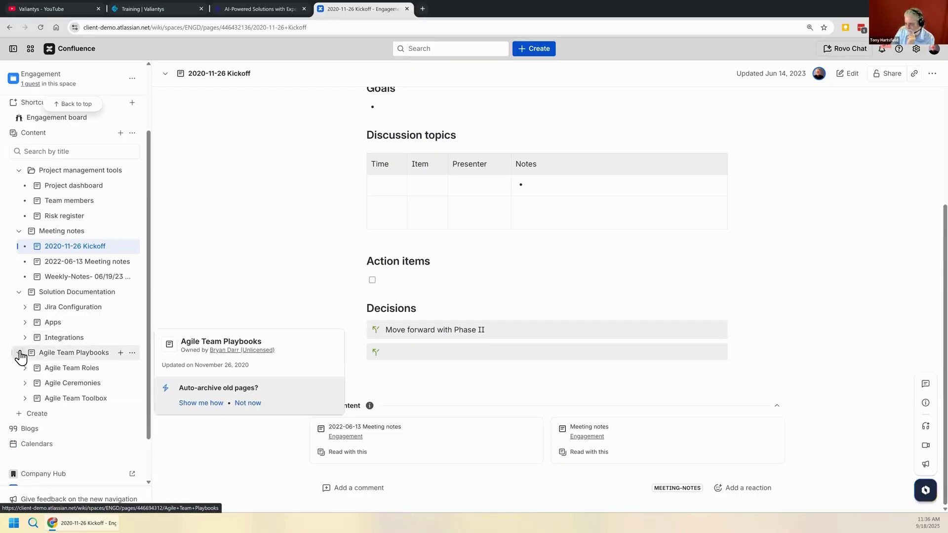
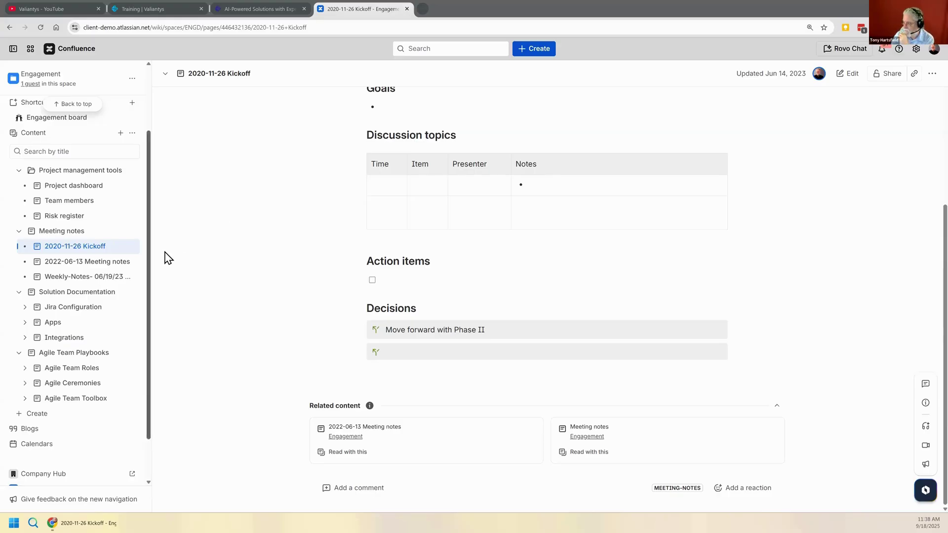
Step: Switch from the Engagement space to the starred Marketing space
{"action": "scroll", "coordinate": [158, 256], "scroll_direction": "up", "scroll_amount": 3}
{"action": "scroll", "coordinate": [114, 241], "scroll_direction": "up", "scroll_amount": 2}
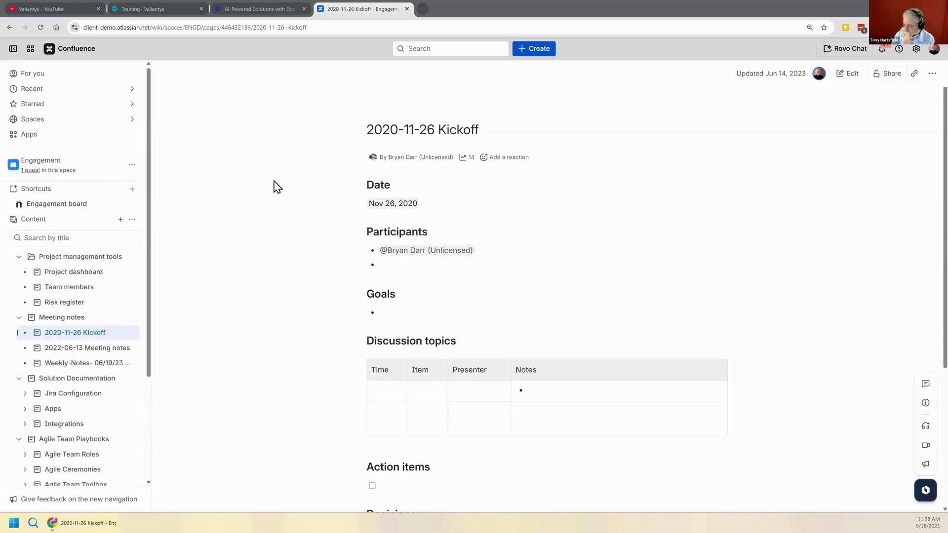
{"action": "left_click", "coordinate": [132, 121]}
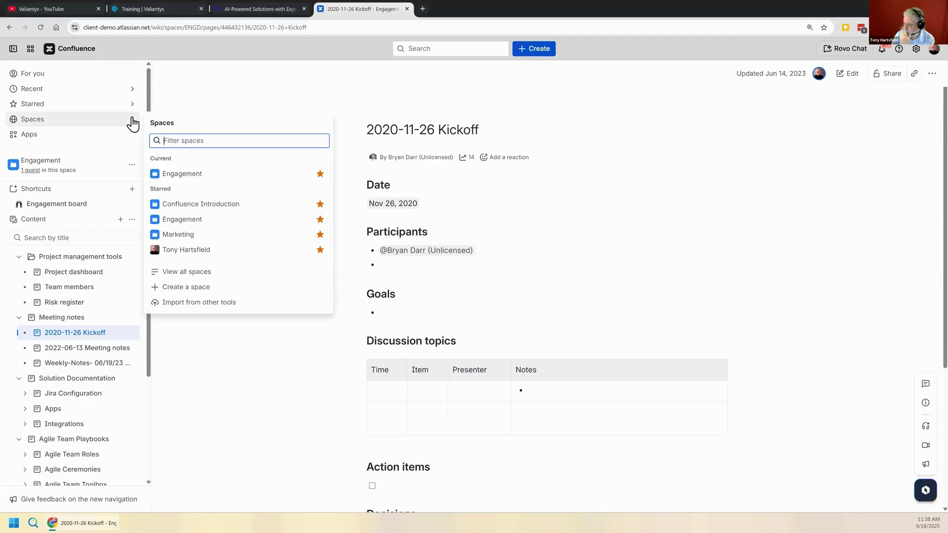
{"action": "left_click", "coordinate": [178, 235]}
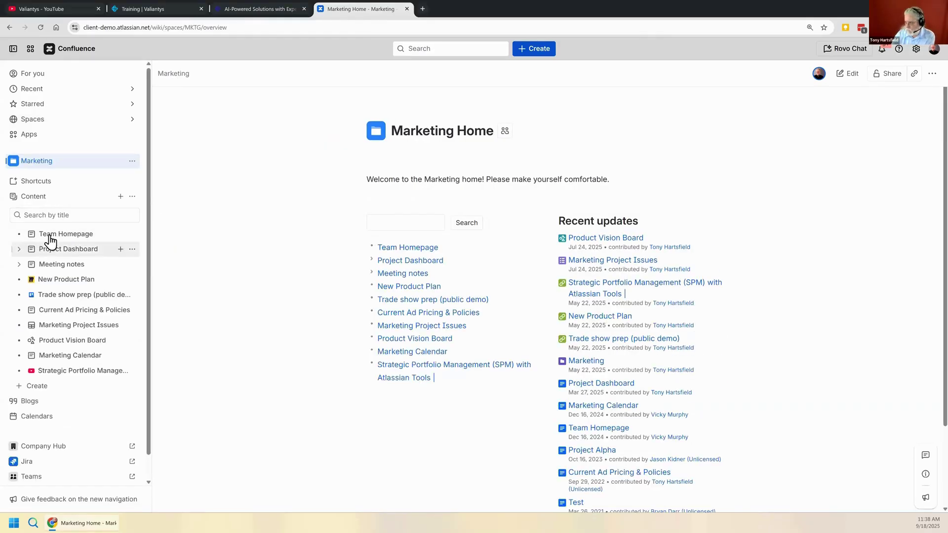
Step: Open the Marketing Team Homepage and review its About Marketing, Latest updates, Where to find us and Meet the team sections
{"action": "left_click", "coordinate": [50, 242]}
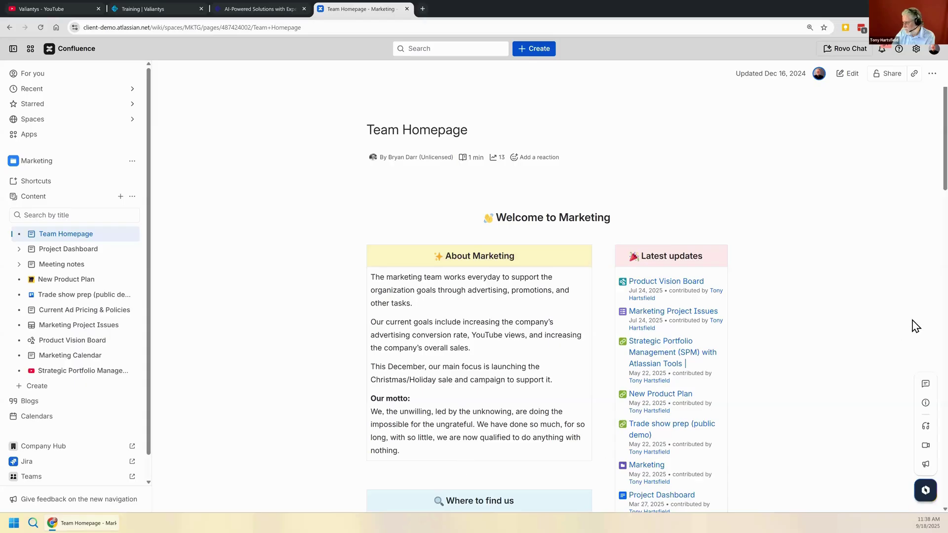
{"action": "scroll", "coordinate": [876, 292], "scroll_direction": "down", "scroll_amount": 2}
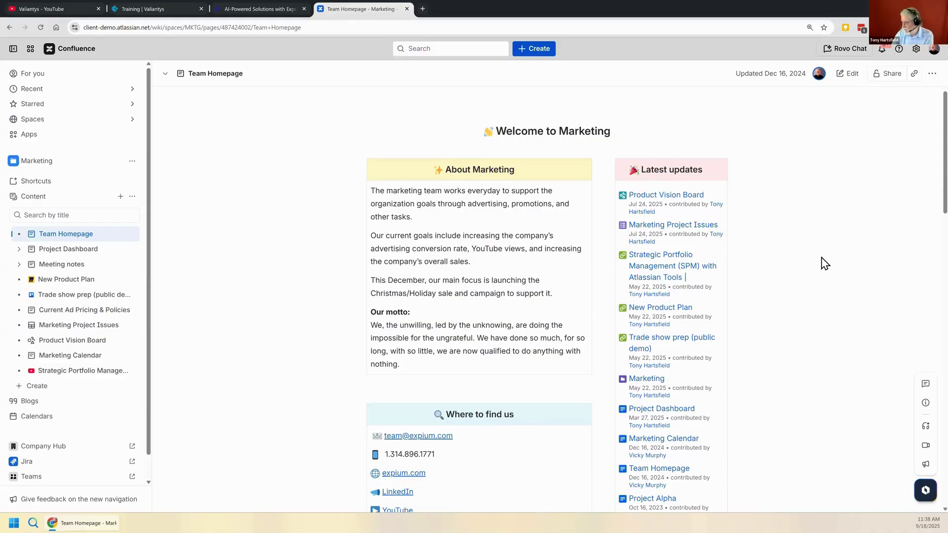
{"action": "scroll", "coordinate": [479, 286], "scroll_direction": "down", "scroll_amount": 1}
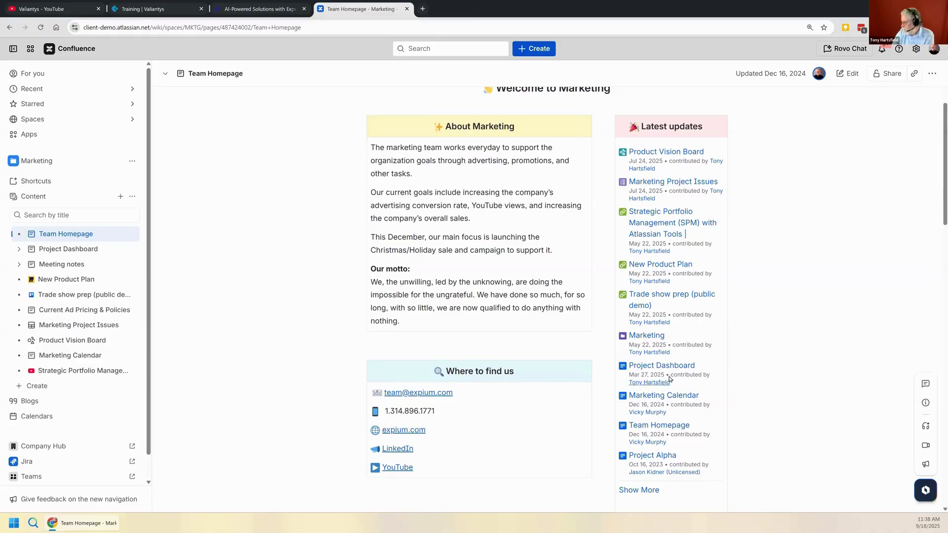
{"action": "scroll", "coordinate": [669, 388], "scroll_direction": "up", "scroll_amount": 1}
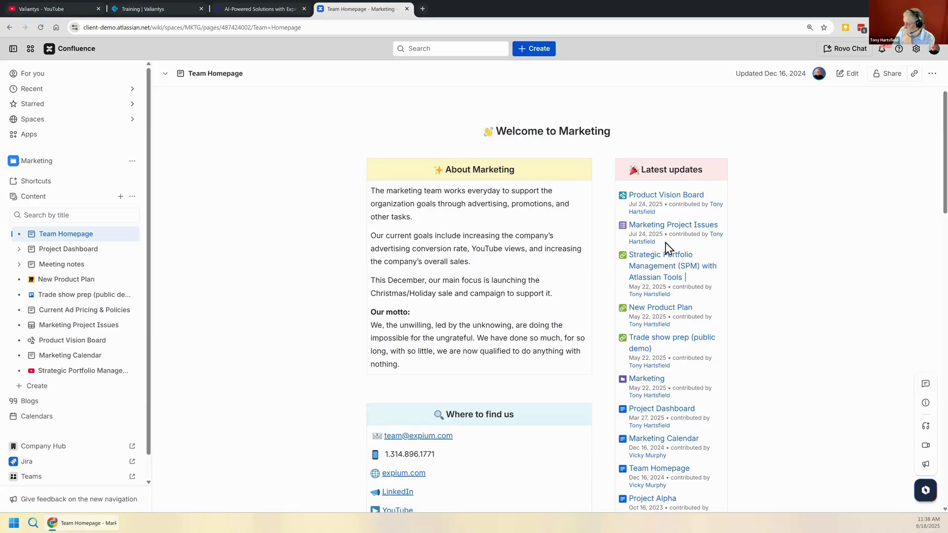
{"action": "scroll", "coordinate": [670, 331], "scroll_direction": "down", "scroll_amount": 4}
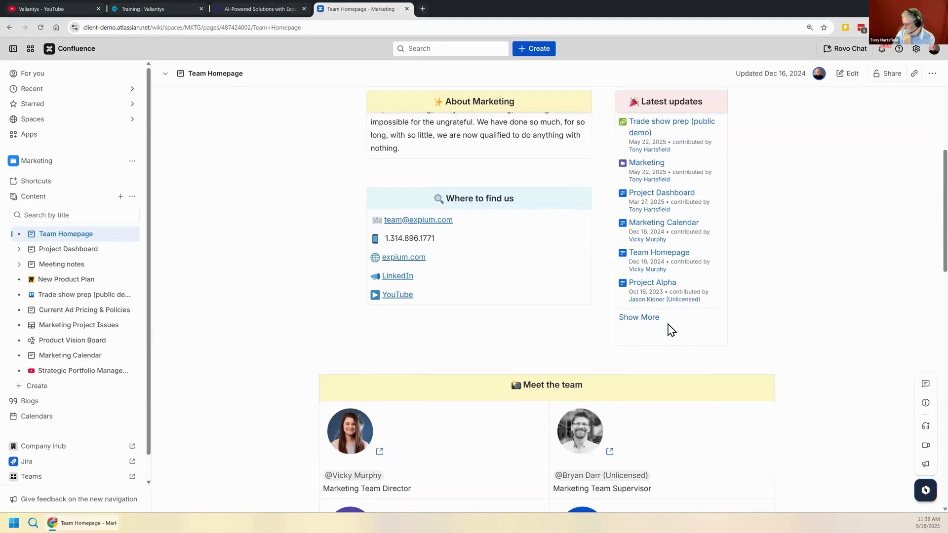
{"action": "scroll", "coordinate": [670, 330], "scroll_direction": "down", "scroll_amount": 3}
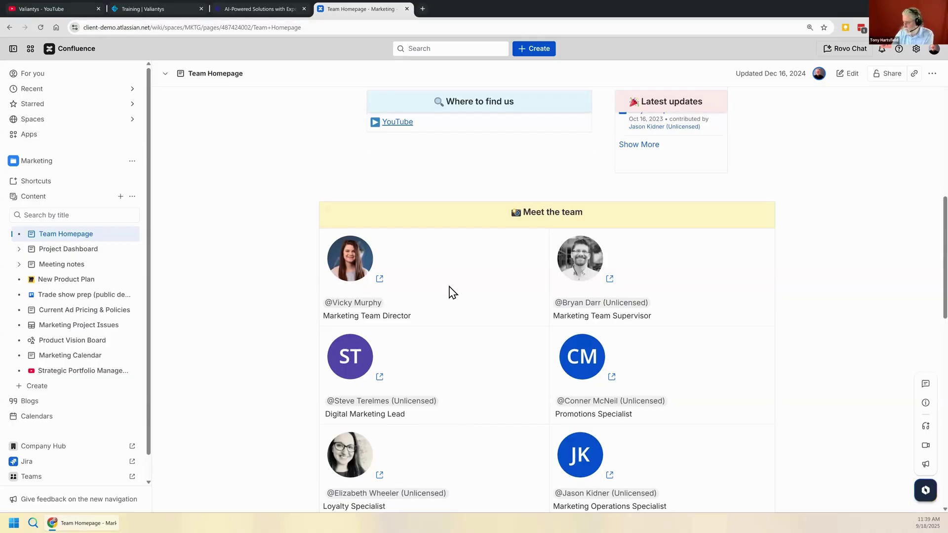
Step: Open the Marketing space's Project Dashboard and review its project status table and embedded portfolio roadmap timeline
{"action": "mouse_move", "coordinate": [19, 252]}
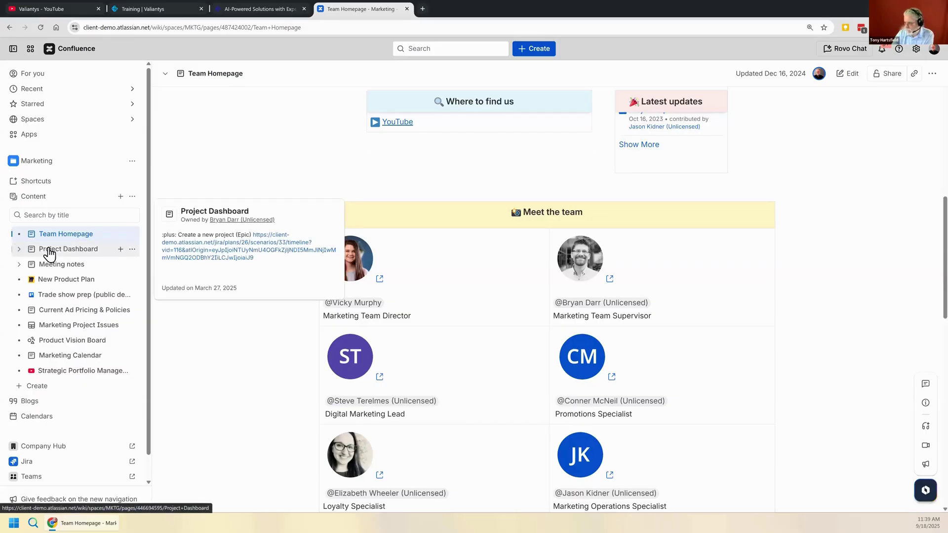
{"action": "left_click", "coordinate": [49, 251]}
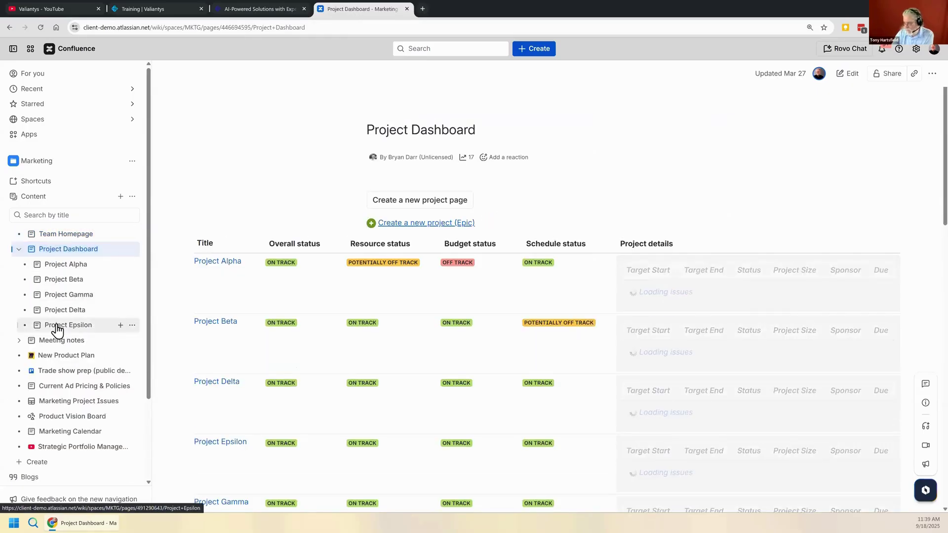
{"action": "mouse_move", "coordinate": [57, 330]}
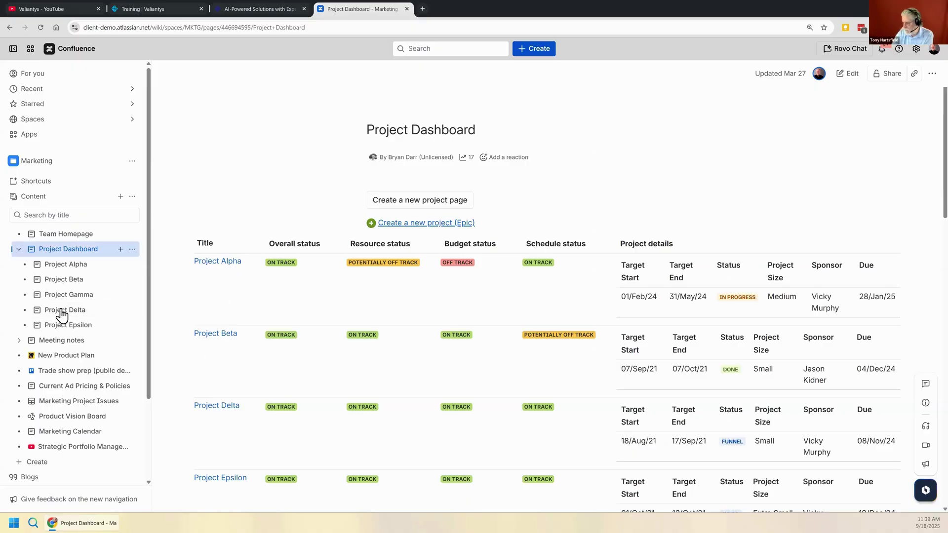
{"action": "scroll", "coordinate": [535, 295], "scroll_direction": "down", "scroll_amount": 2}
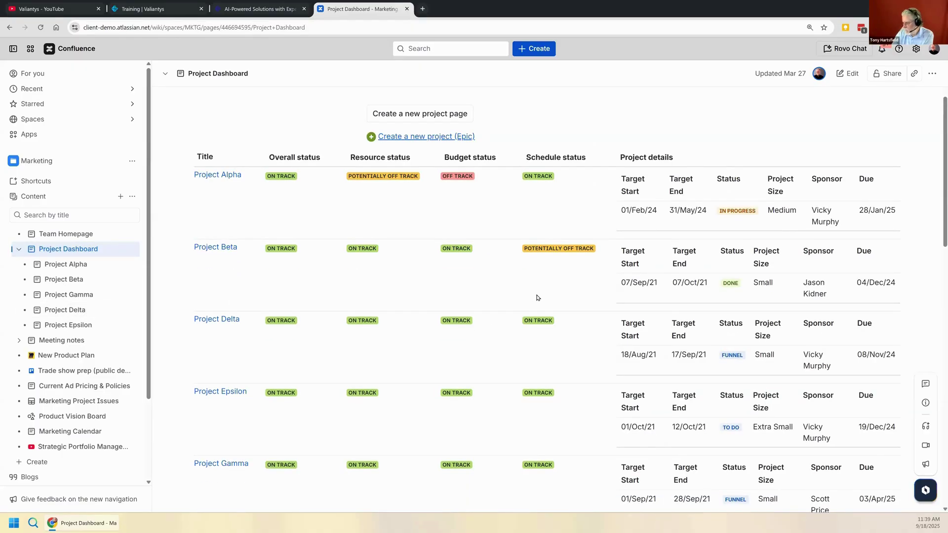
{"action": "scroll", "coordinate": [537, 297], "scroll_direction": "down", "scroll_amount": 4}
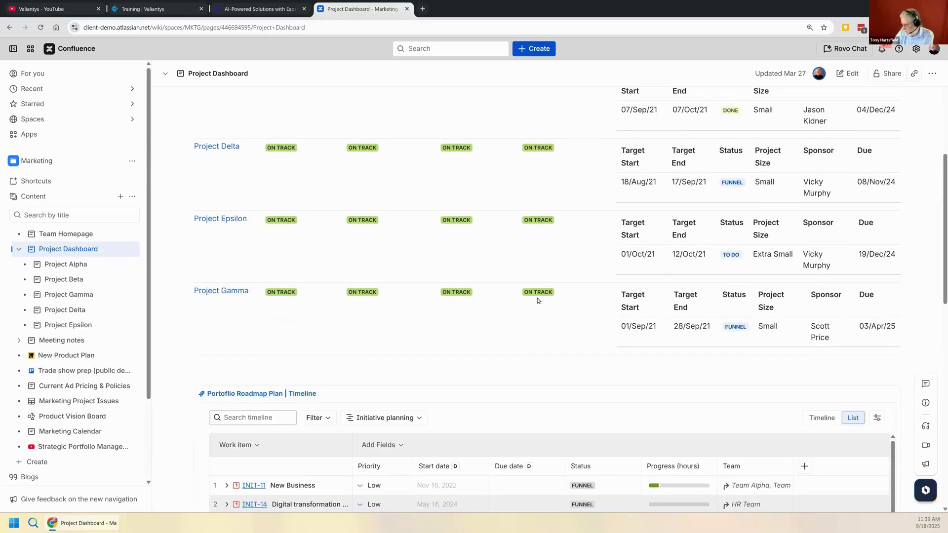
{"action": "scroll", "coordinate": [538, 300], "scroll_direction": "down", "scroll_amount": 10}
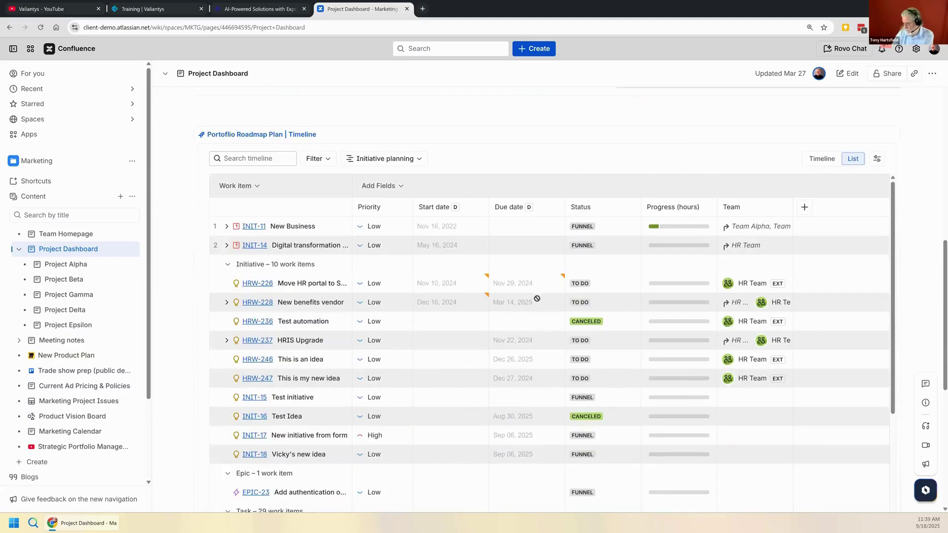
{"action": "scroll", "coordinate": [537, 299], "scroll_direction": "down", "scroll_amount": 5}
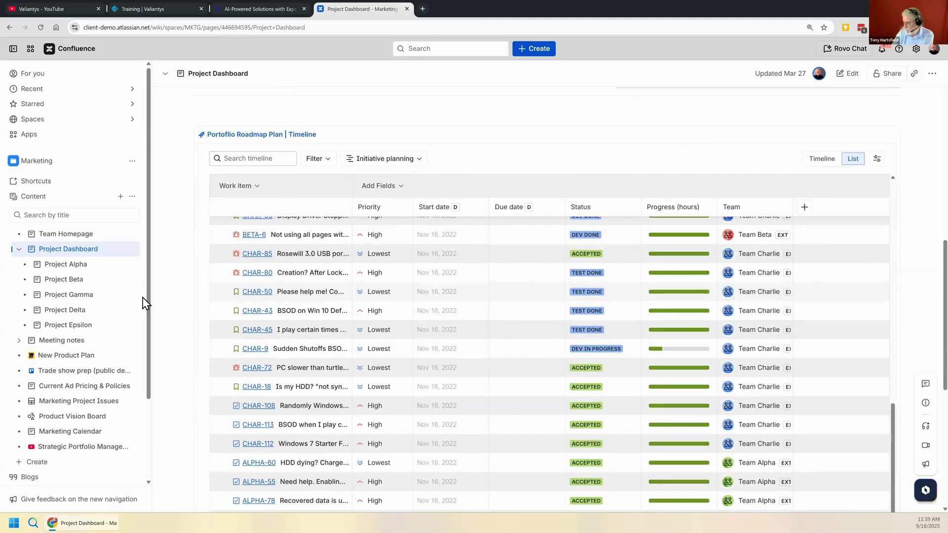
Step: Open the Project Alpha page and review its calendar, status, progress charts and project details
{"action": "left_click", "coordinate": [64, 265]}
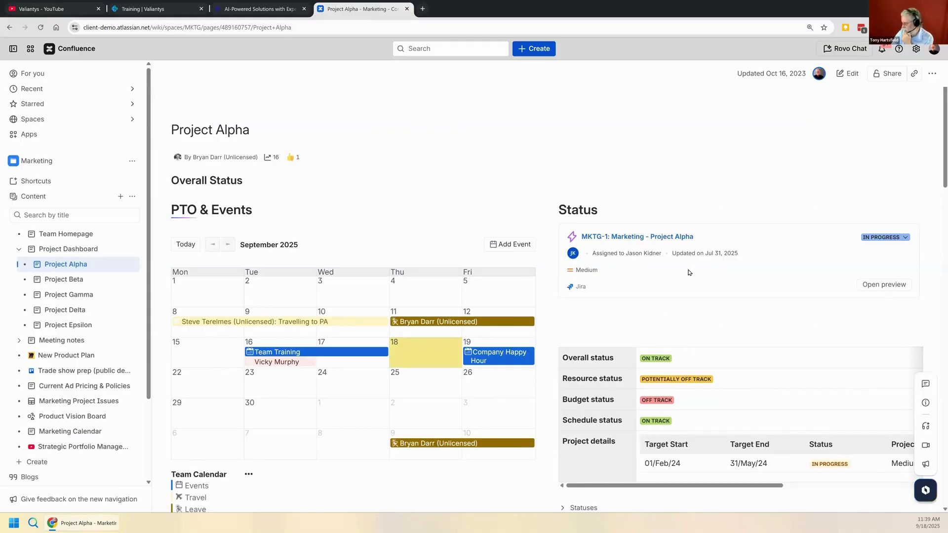
{"action": "scroll", "coordinate": [683, 285], "scroll_direction": "down", "scroll_amount": 3}
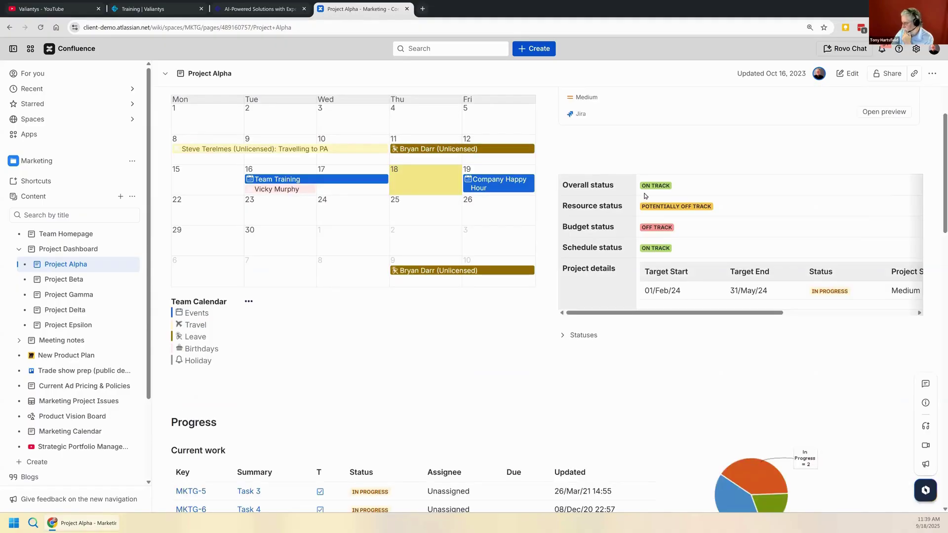
{"action": "scroll", "coordinate": [590, 281], "scroll_direction": "down", "scroll_amount": 3}
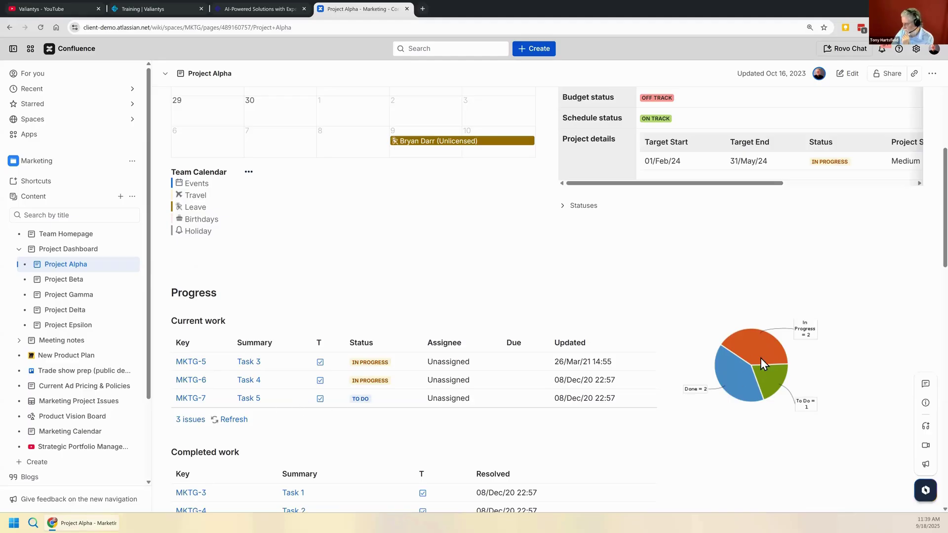
{"action": "scroll", "coordinate": [762, 364], "scroll_direction": "down", "scroll_amount": 2}
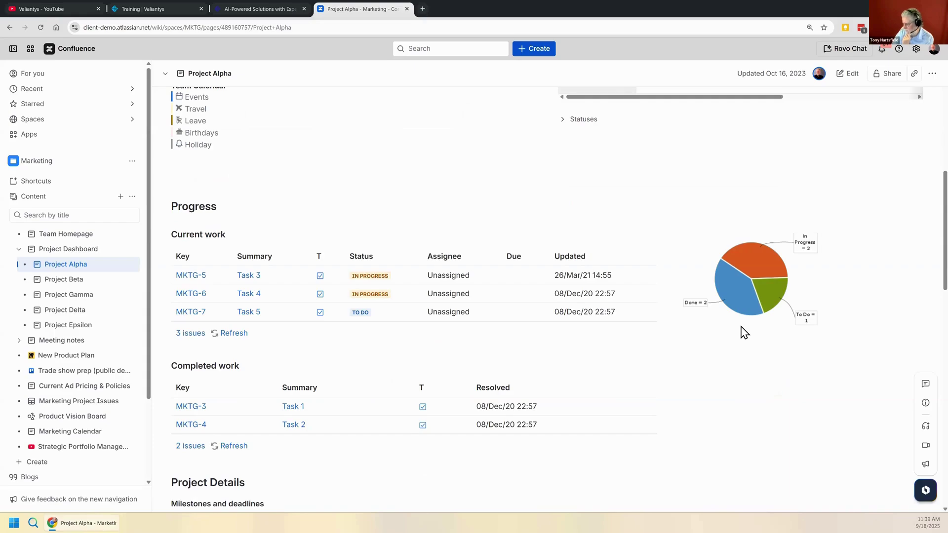
{"action": "scroll", "coordinate": [743, 332], "scroll_direction": "down", "scroll_amount": 4}
{"action": "scroll", "coordinate": [744, 333], "scroll_direction": "down", "scroll_amount": 7}
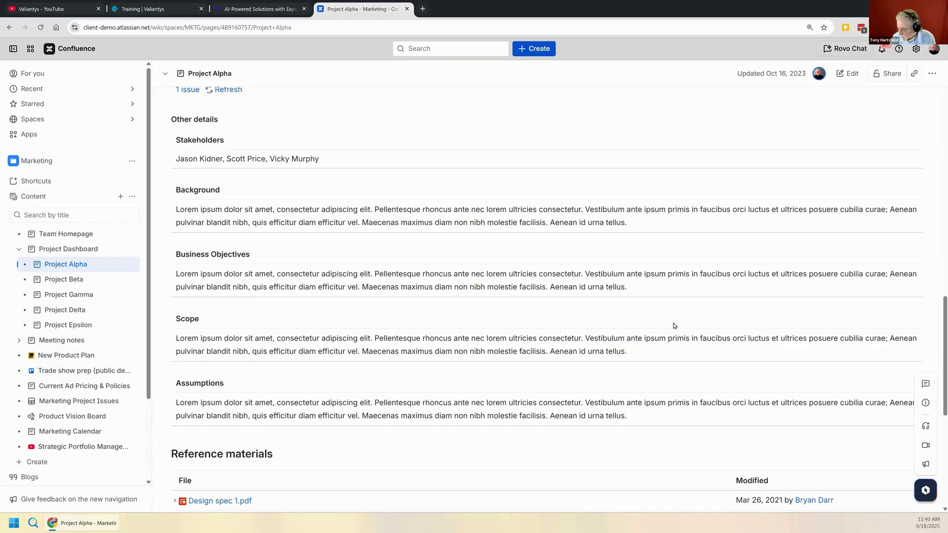
Step: Show the content types that can be added to the Marketing space, including Smart Link, without creating anything
{"action": "mouse_move", "coordinate": [73, 363]}
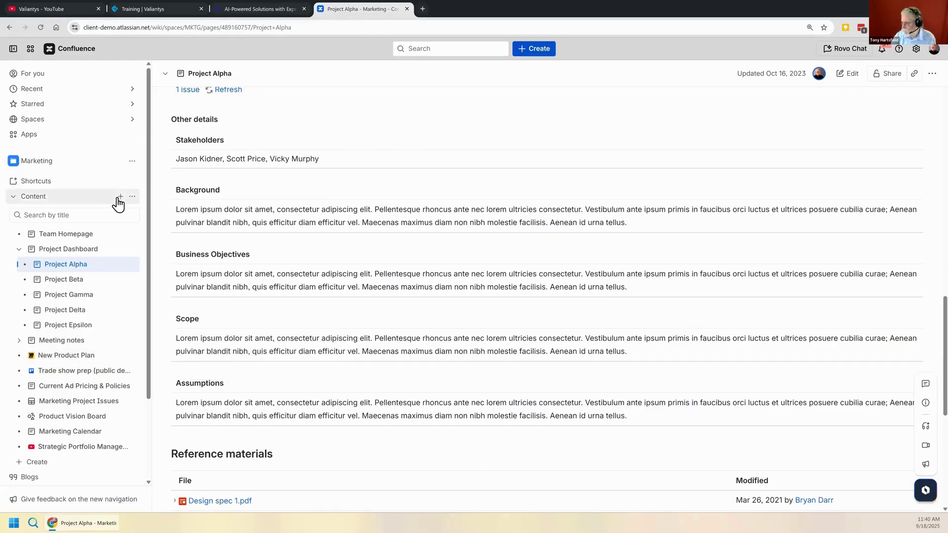
{"action": "left_click", "coordinate": [120, 198]}
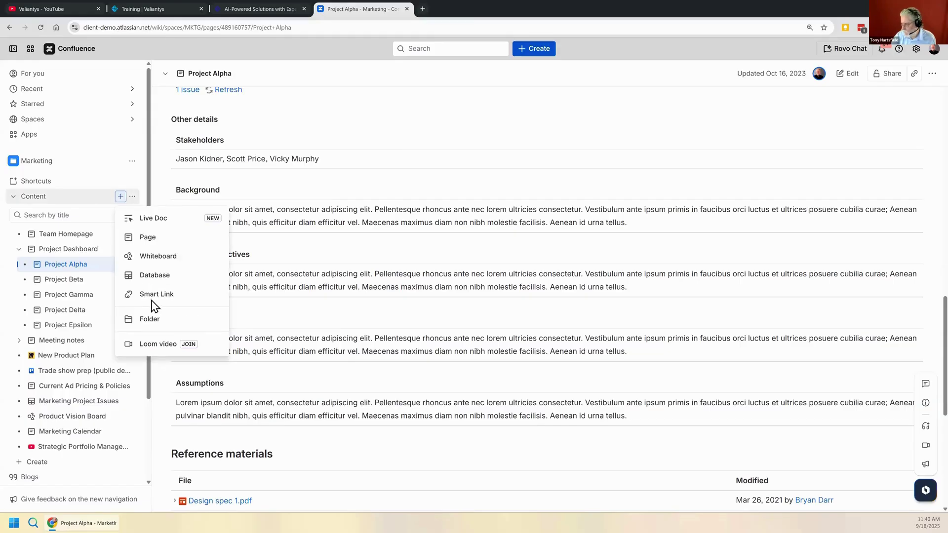
{"action": "left_click", "coordinate": [508, 155]}
Step: Open the New Product Plan smart link to view its embedded Miro board
{"action": "mouse_move", "coordinate": [40, 359]}
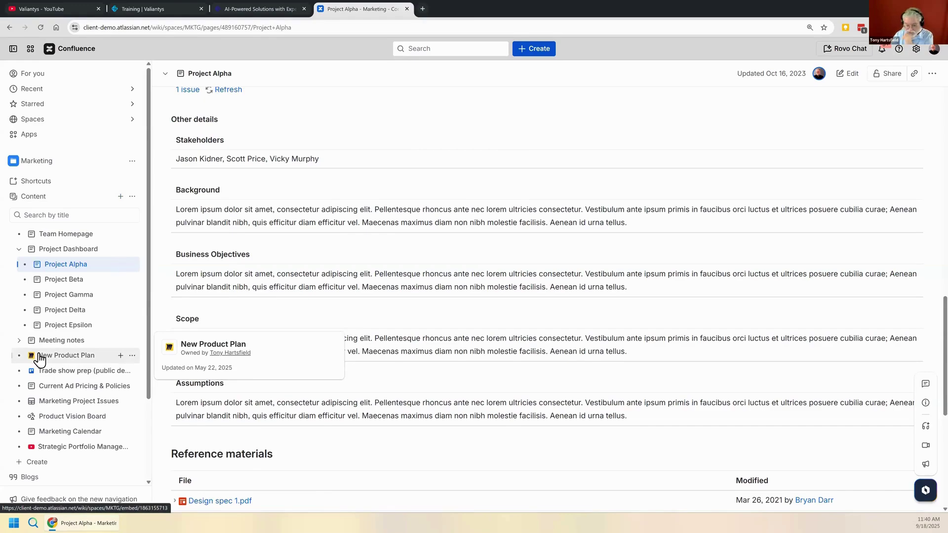
{"action": "left_click", "coordinate": [40, 361]}
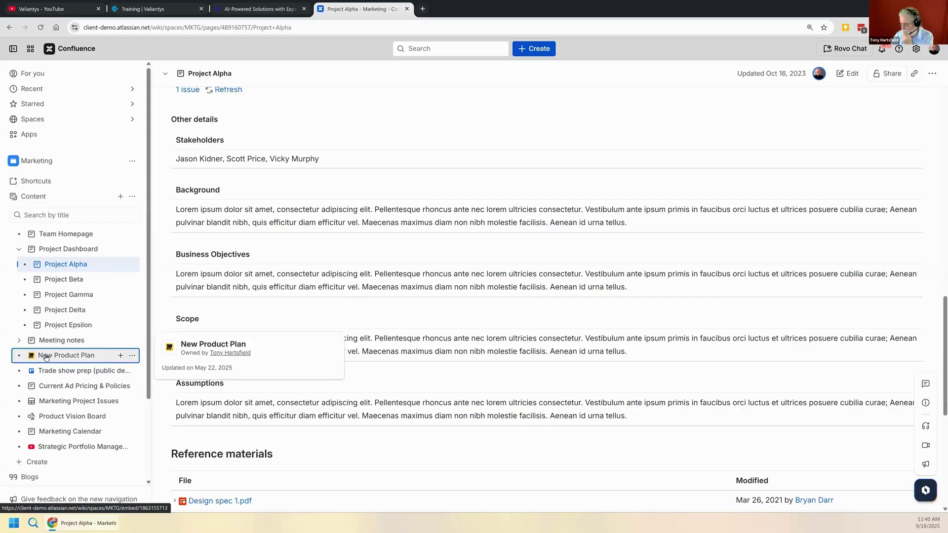
{"action": "left_click", "coordinate": [47, 362]}
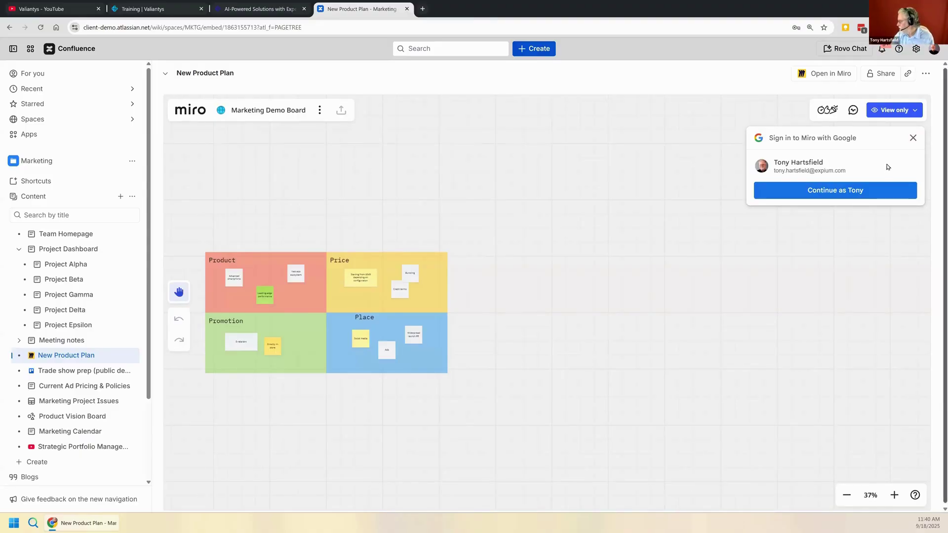
Step: Dismiss the Google sign-in prompt on the Miro board and open the Trade show prep (public demo) Trello board
{"action": "left_click", "coordinate": [913, 139]}
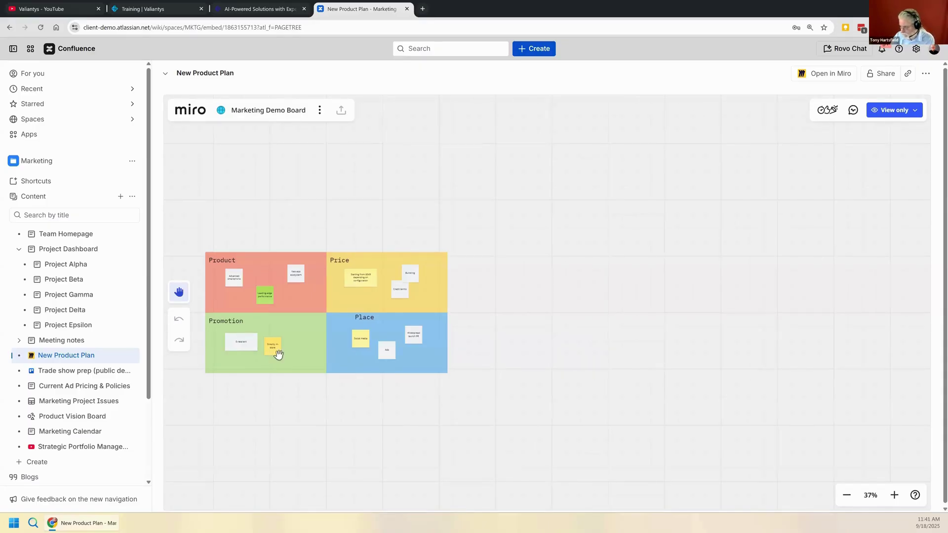
{"action": "left_click", "coordinate": [52, 374]}
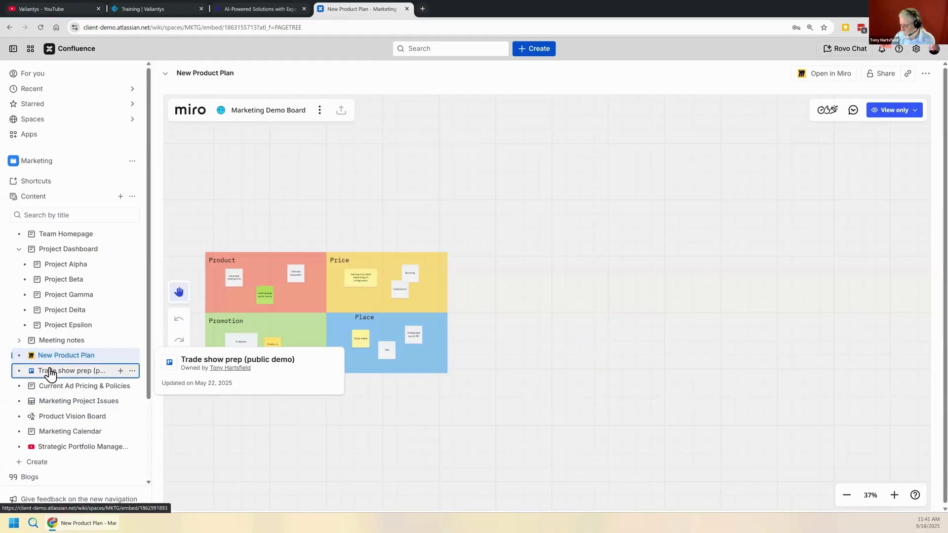
{"action": "left_click", "coordinate": [51, 374]}
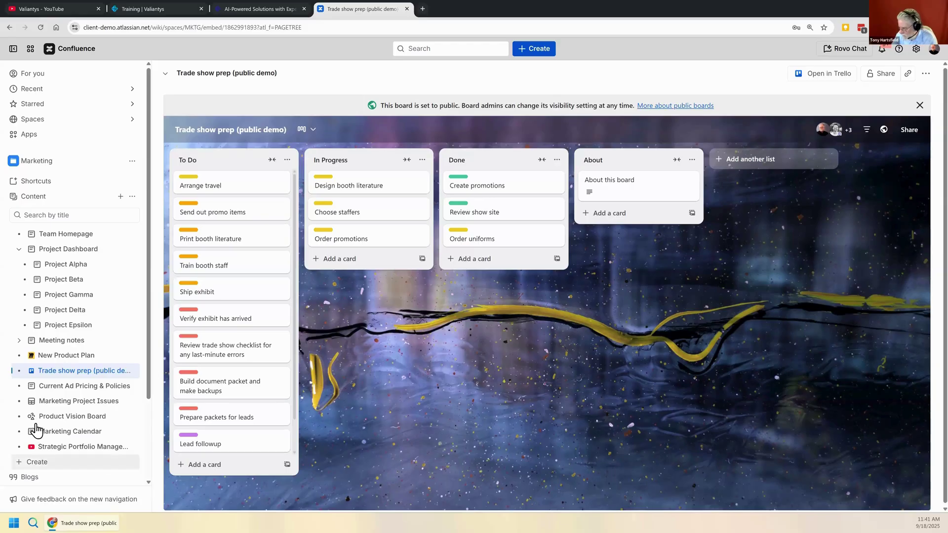
Step: Open the Current Ad Pricing & Policies page and examine its embedded ad price spreadsheet and ad policy documents
{"action": "left_click", "coordinate": [54, 390]}
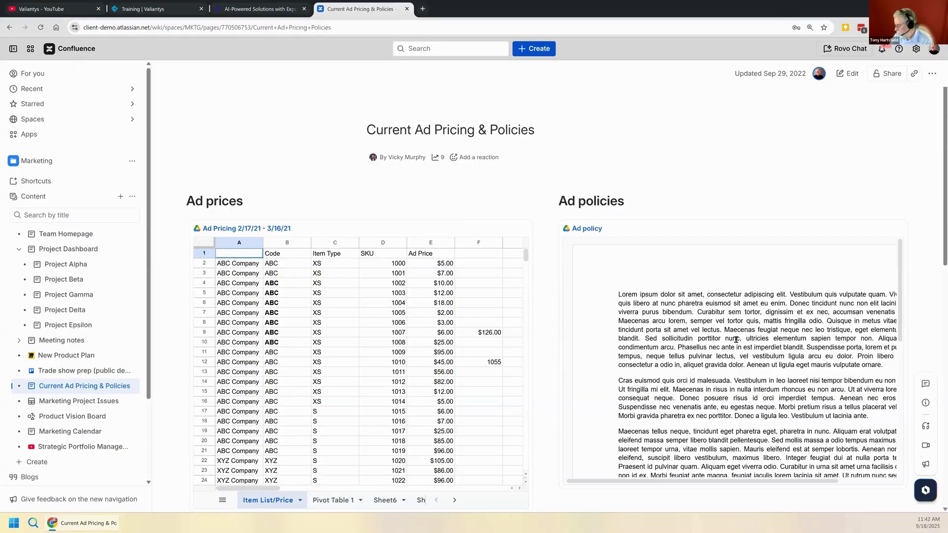
{"action": "scroll", "coordinate": [722, 323], "scroll_direction": "down", "scroll_amount": 3}
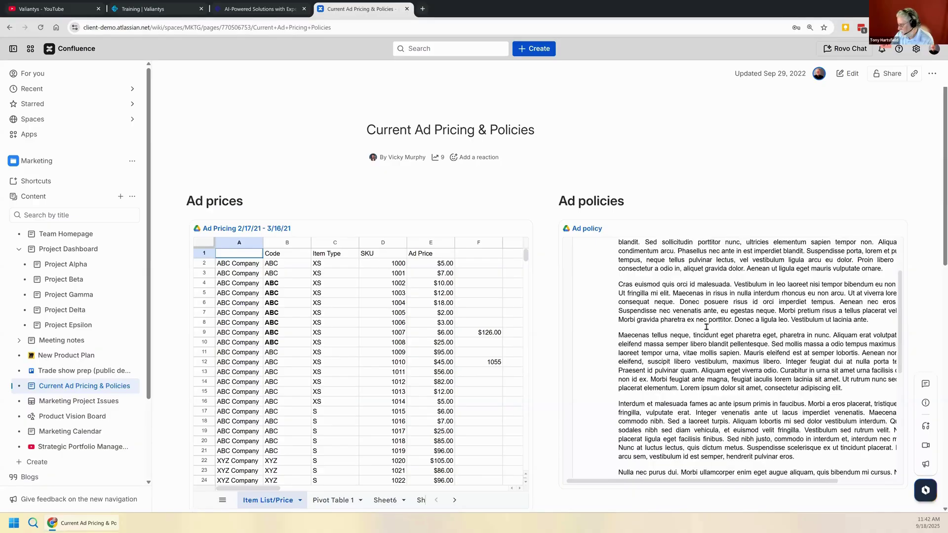
{"action": "left_click", "coordinate": [301, 354]}
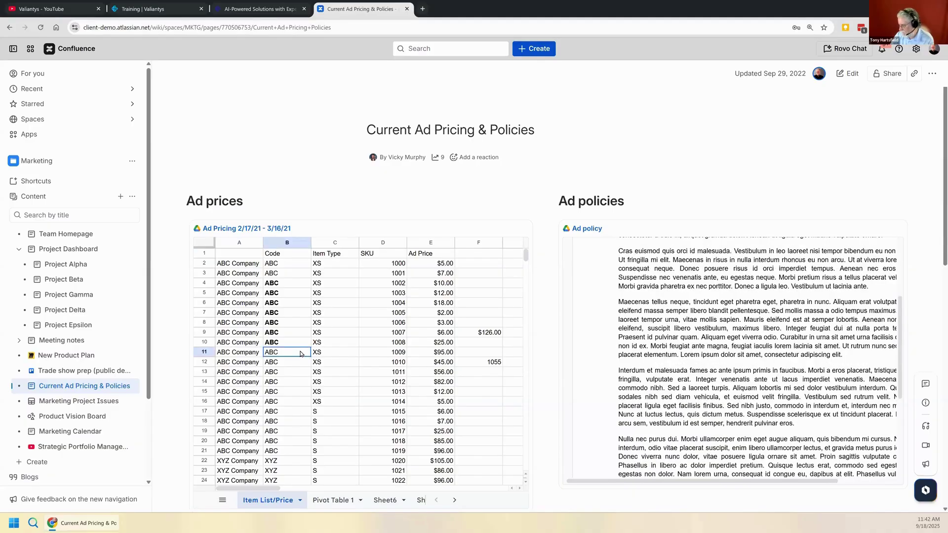
{"action": "double_click", "coordinate": [686, 358]}
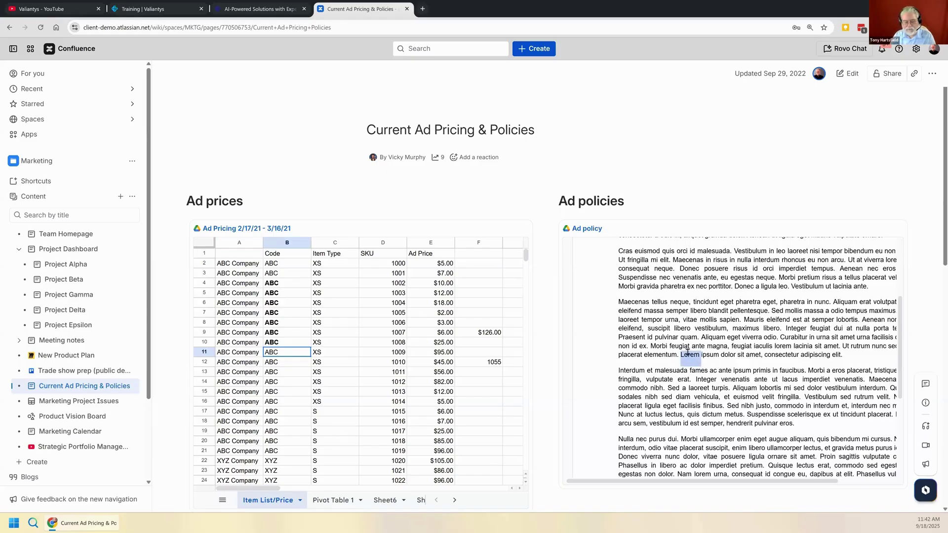
{"action": "left_click", "coordinate": [708, 381]}
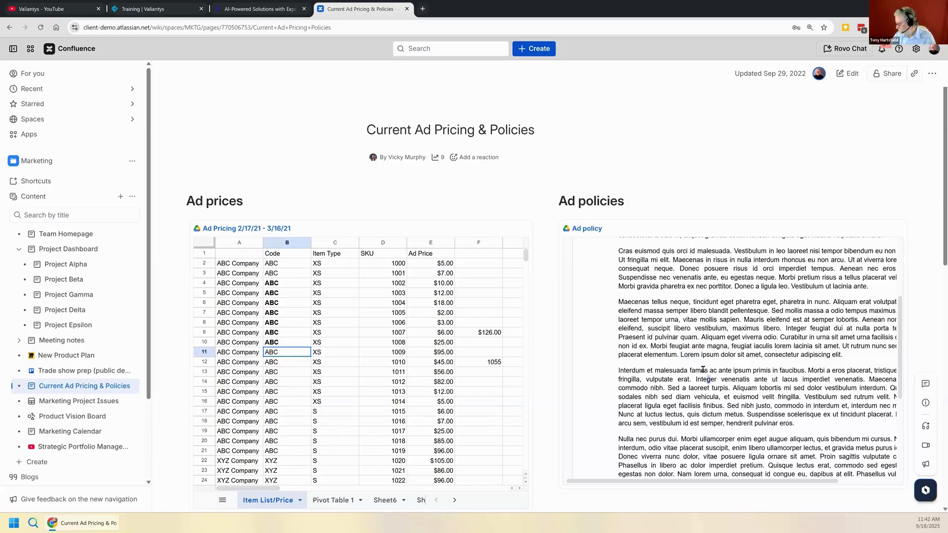
{"action": "scroll", "coordinate": [796, 127], "scroll_direction": "down", "scroll_amount": 4}
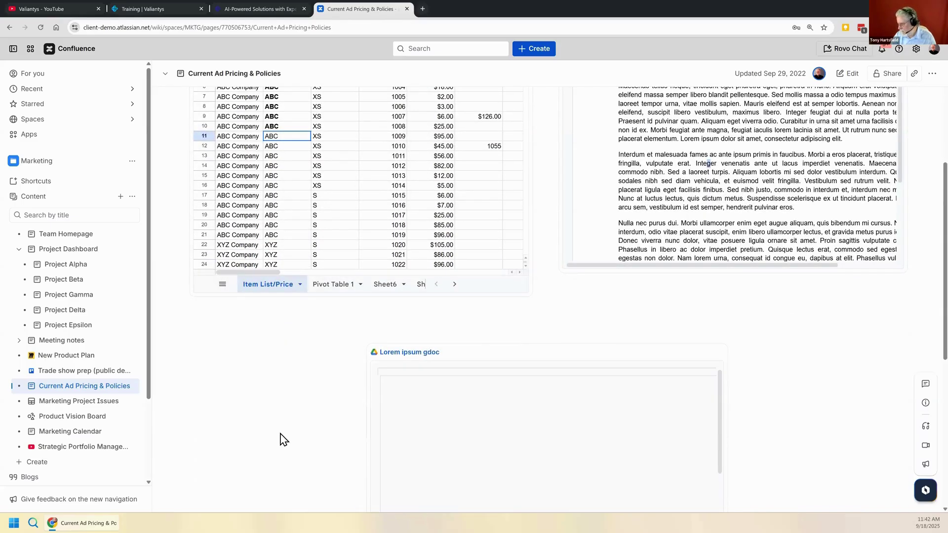
Step: Open the Marketing Project Issues database and show where a Database can be added to the space, without creating one
{"action": "left_click", "coordinate": [91, 403]}
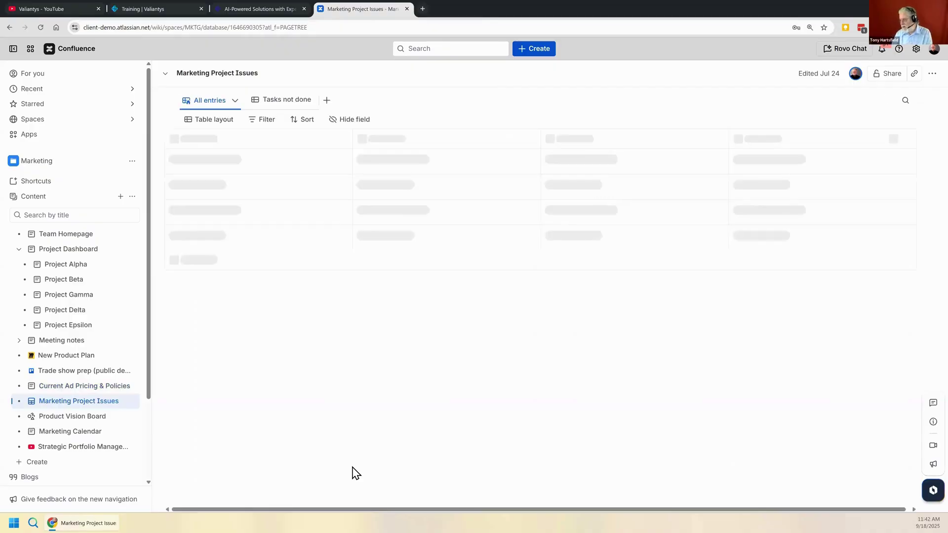
{"action": "left_click", "coordinate": [120, 199]}
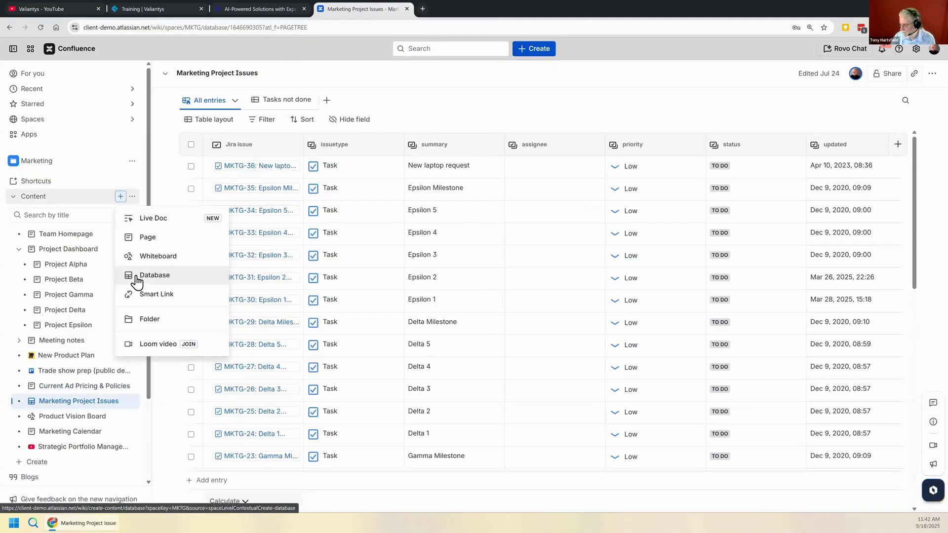
{"action": "left_click", "coordinate": [495, 94]}
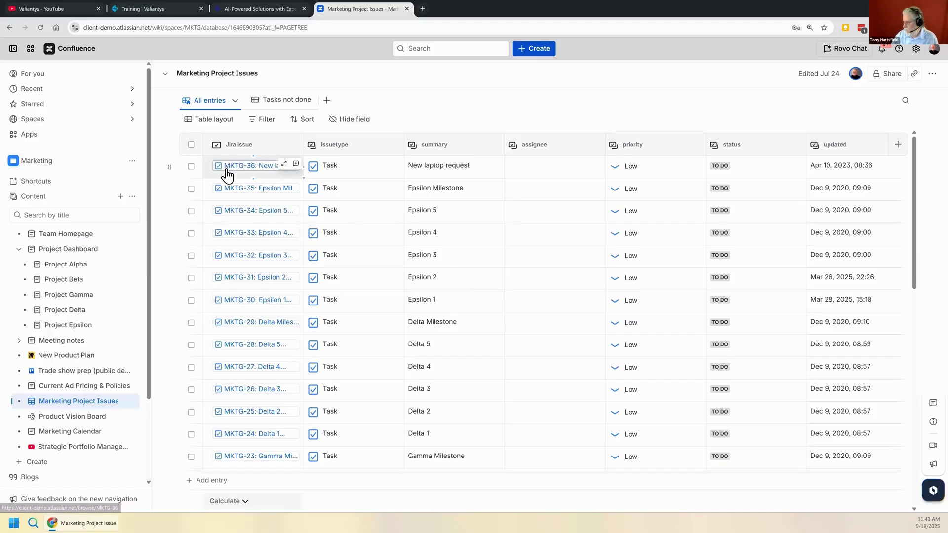
Step: Review the field types available for a new database column, including the Jira work item fields, without adding one
{"action": "mouse_move", "coordinate": [227, 174]}
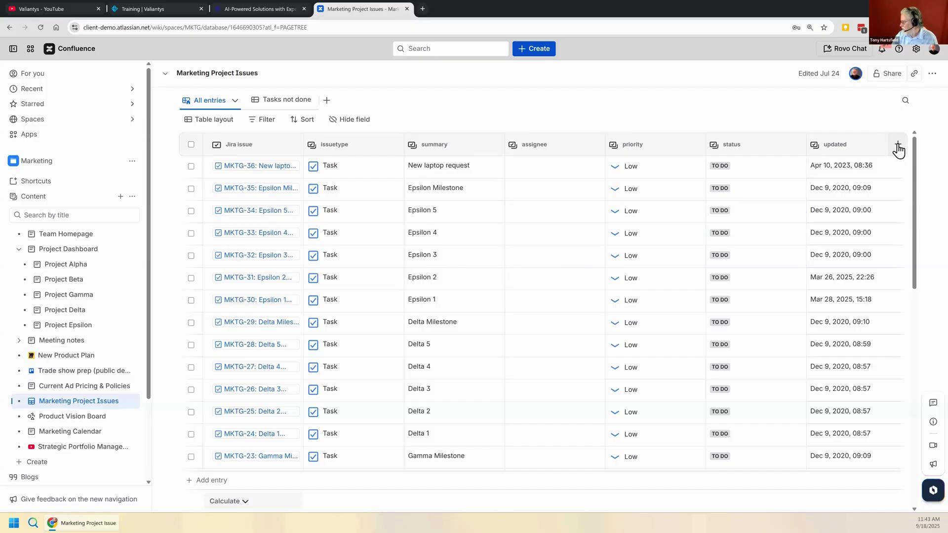
{"action": "left_click", "coordinate": [898, 148]}
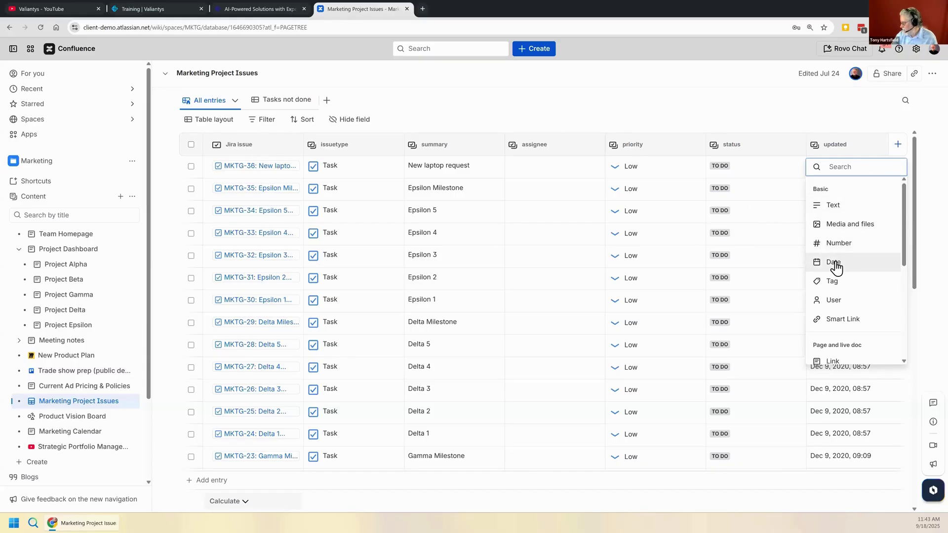
{"action": "scroll", "coordinate": [837, 268], "scroll_direction": "down", "scroll_amount": 3}
{"action": "scroll", "coordinate": [836, 268], "scroll_direction": "down", "scroll_amount": 2}
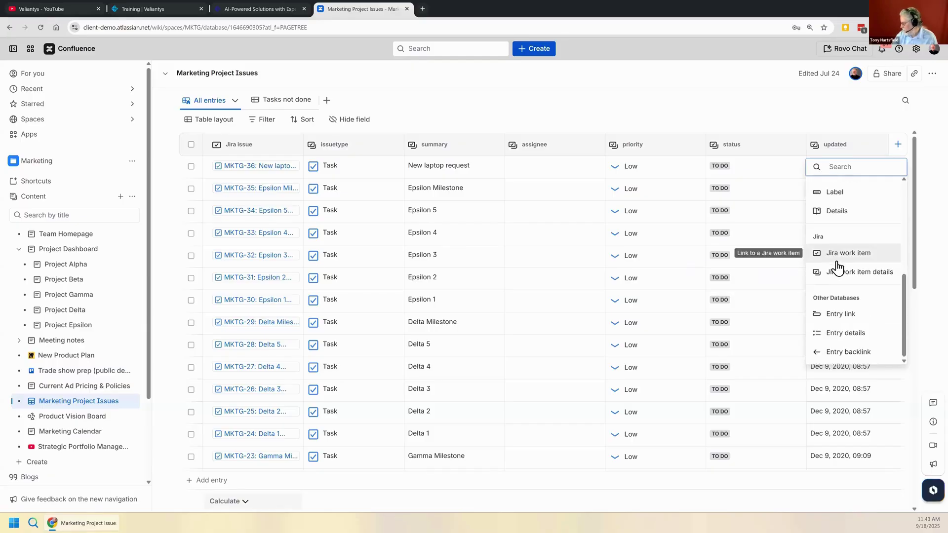
{"action": "scroll", "coordinate": [837, 264], "scroll_direction": "up", "scroll_amount": 5}
{"action": "left_click", "coordinate": [736, 114]}
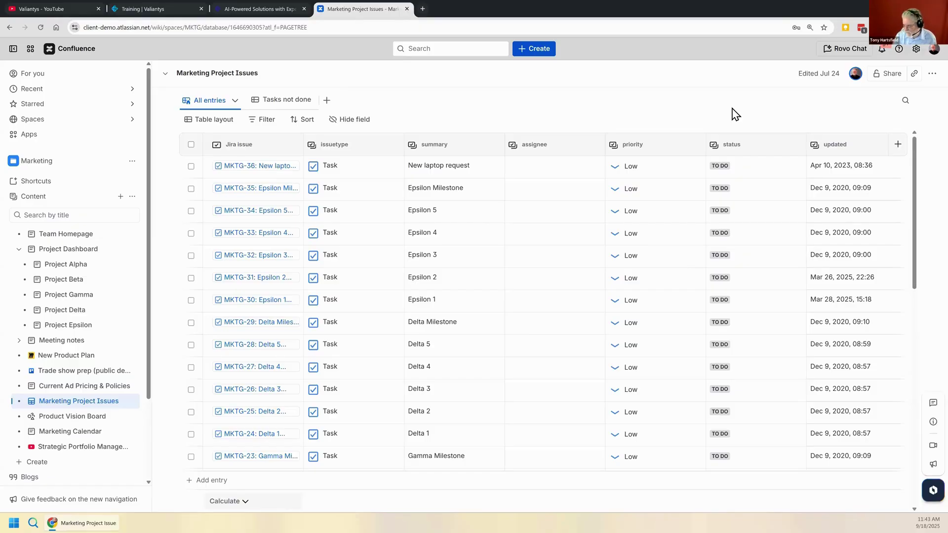
Step: View the Product Vision Board whiteboard, the Marketing Calendar page and the embedded Strategic Portfolio Management video in turn
{"action": "left_click", "coordinate": [67, 416]}
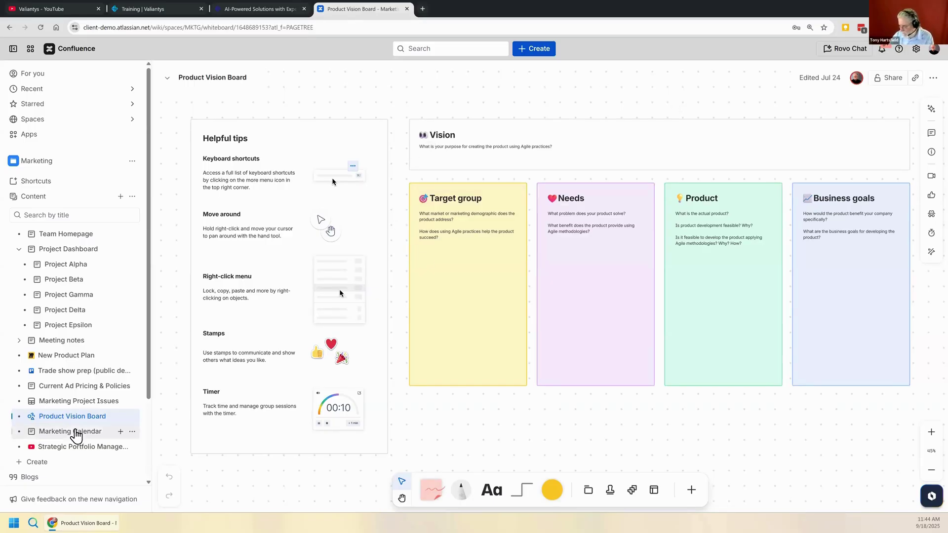
{"action": "left_click", "coordinate": [74, 433]}
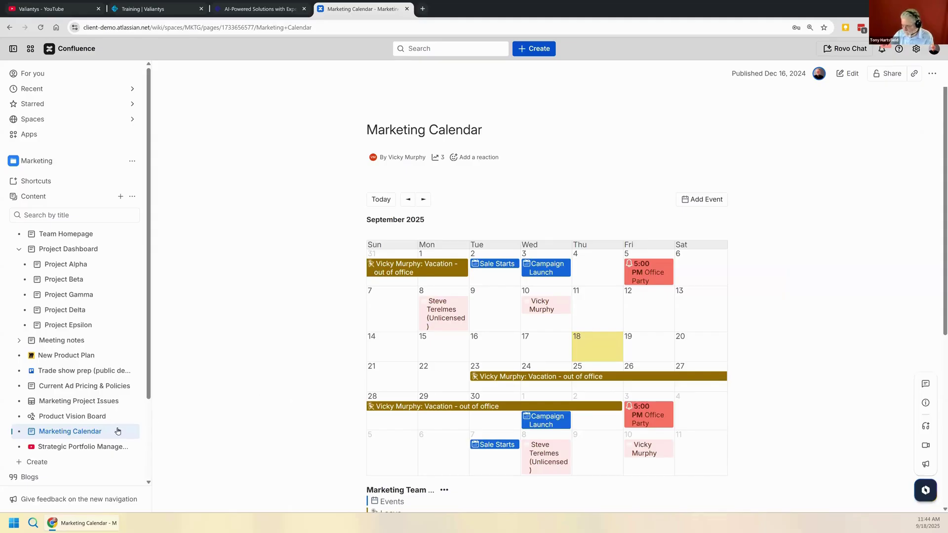
{"action": "left_click", "coordinate": [85, 452]}
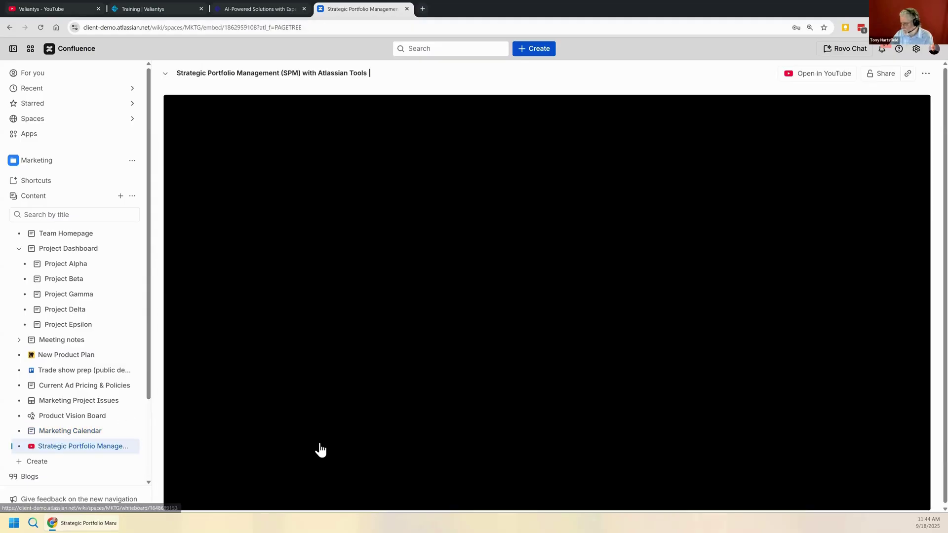
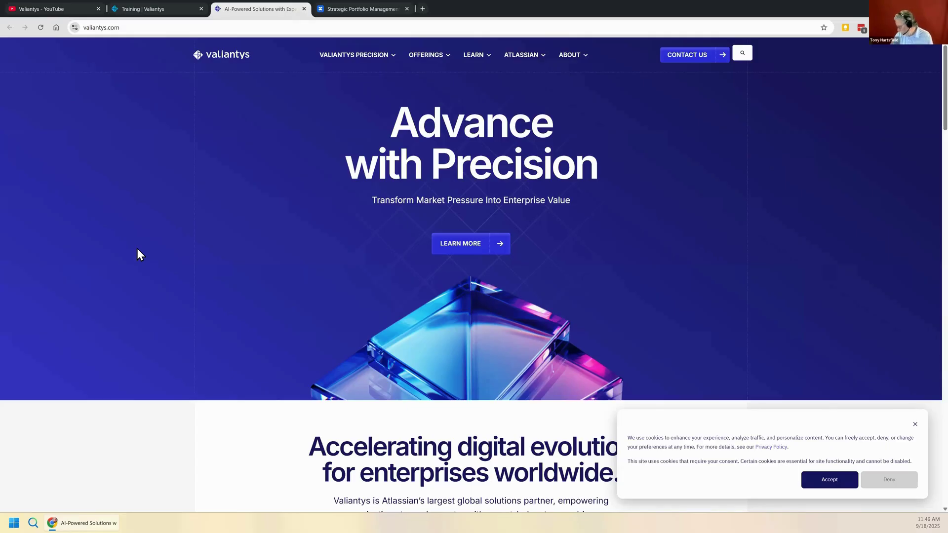
Step: Accept the cookies on the Valiantys website's home page
{"action": "left_click", "coordinate": [816, 485]}
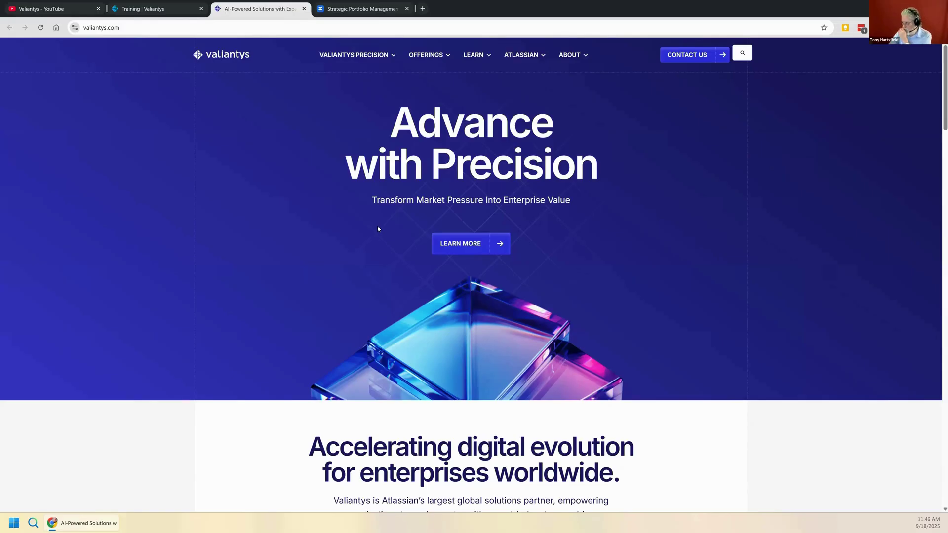
{"action": "mouse_move", "coordinate": [374, 58]}
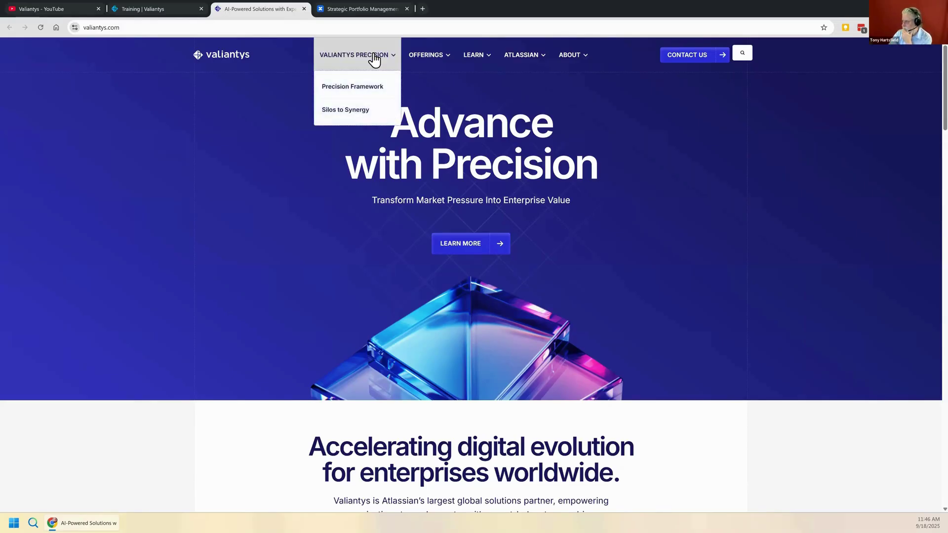
{"action": "mouse_move", "coordinate": [425, 62]}
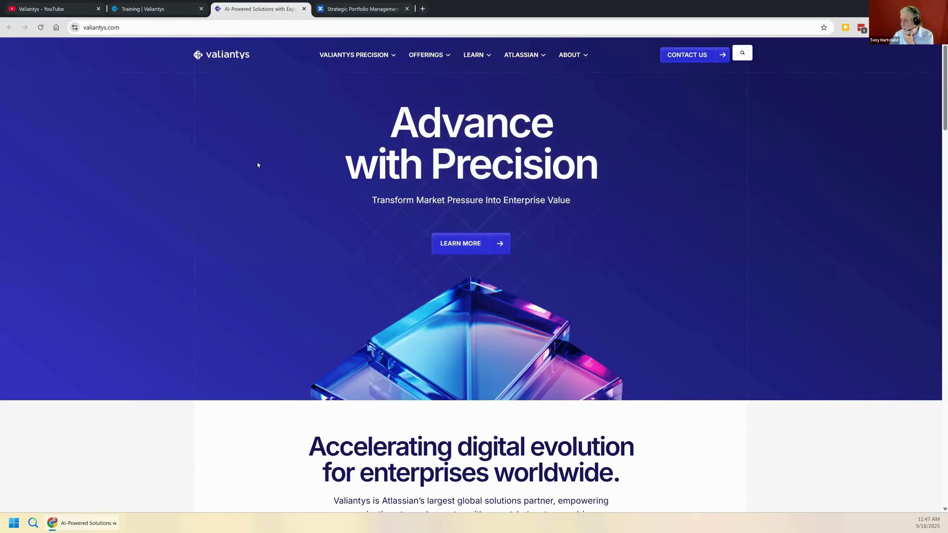
Step: Switch to the Valiantys training site and browse its list of special events, free webinars and paid classes
{"action": "left_click", "coordinate": [130, 14]}
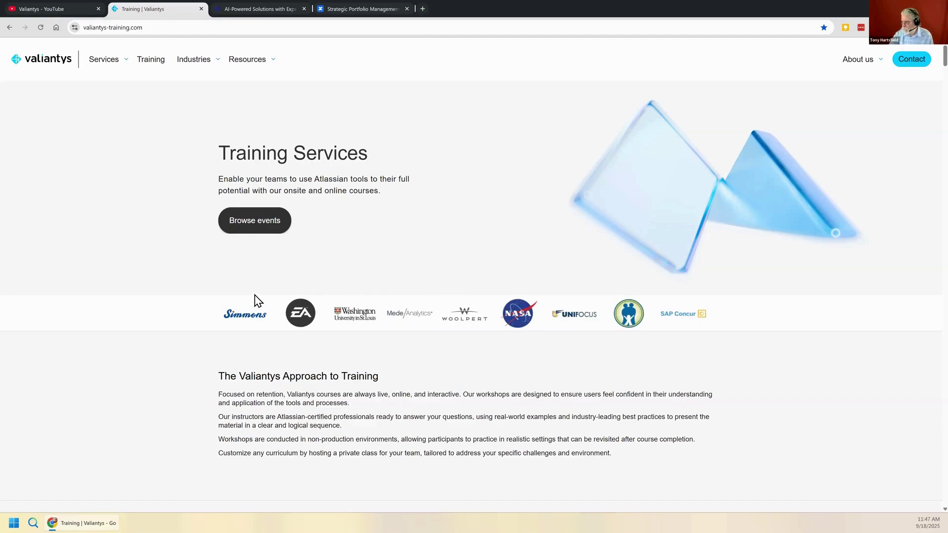
{"action": "left_click", "coordinate": [257, 224]}
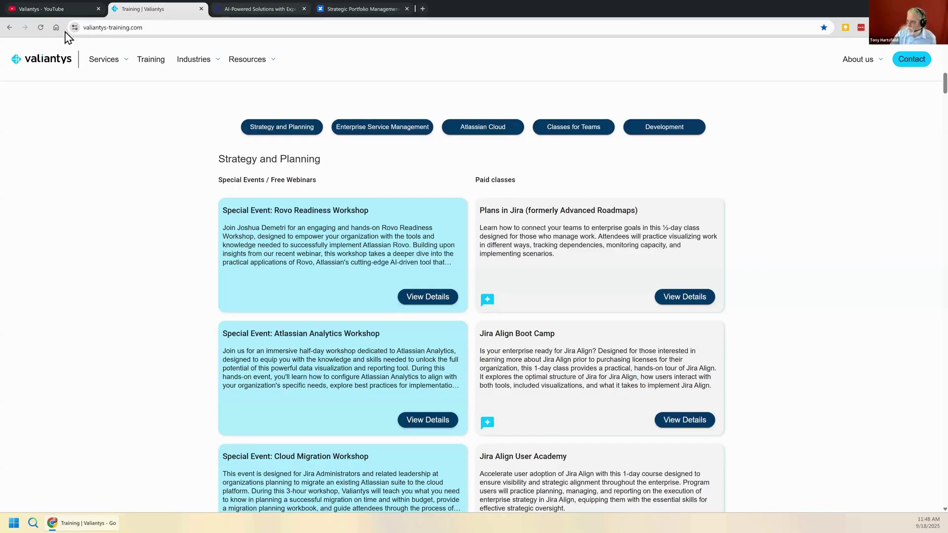
Step: Switch to the Valiantys YouTube channel and look through its latest videos
{"action": "left_click", "coordinate": [39, 9]}
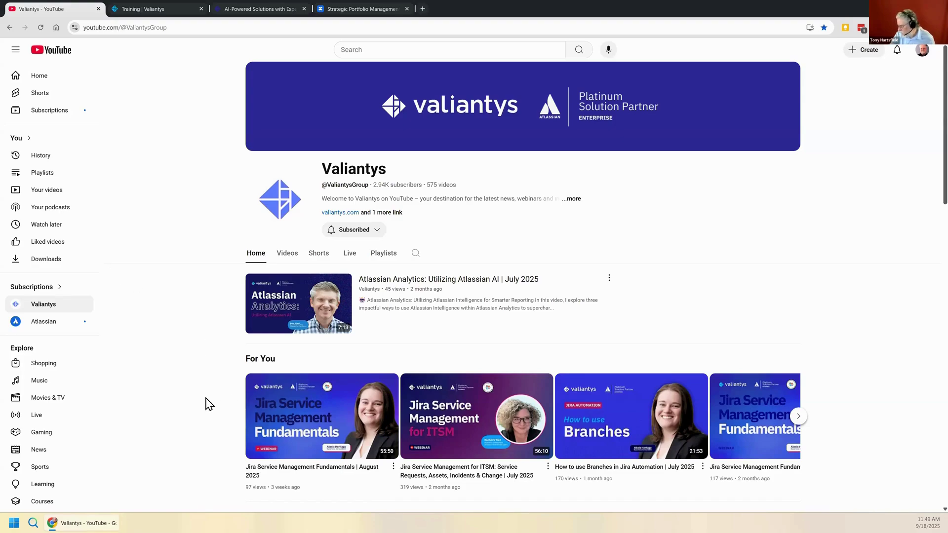
{"action": "scroll", "coordinate": [207, 404], "scroll_direction": "down", "scroll_amount": 4}
{"action": "scroll", "coordinate": [205, 402], "scroll_direction": "up", "scroll_amount": 2}
{"action": "scroll", "coordinate": [303, 337], "scroll_direction": "up", "scroll_amount": 1}
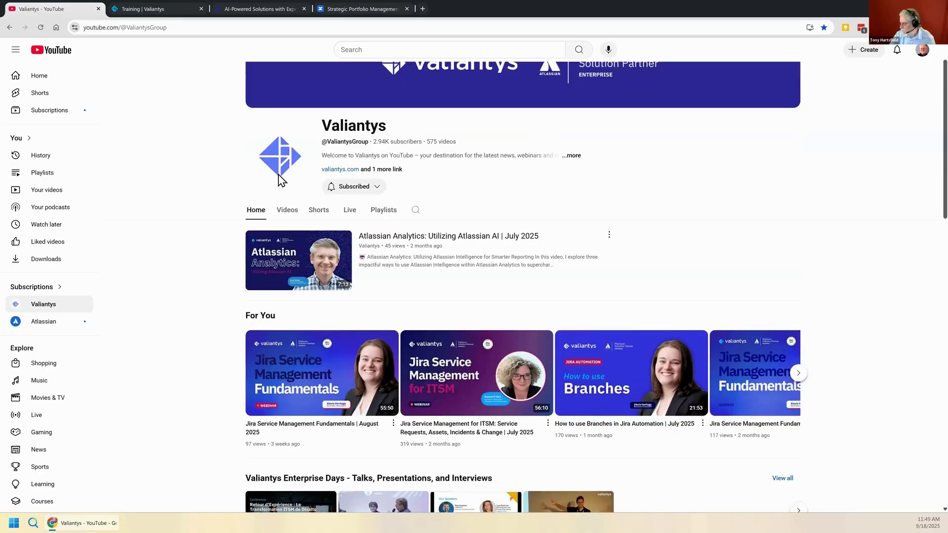
{"action": "left_click", "coordinate": [287, 213]}
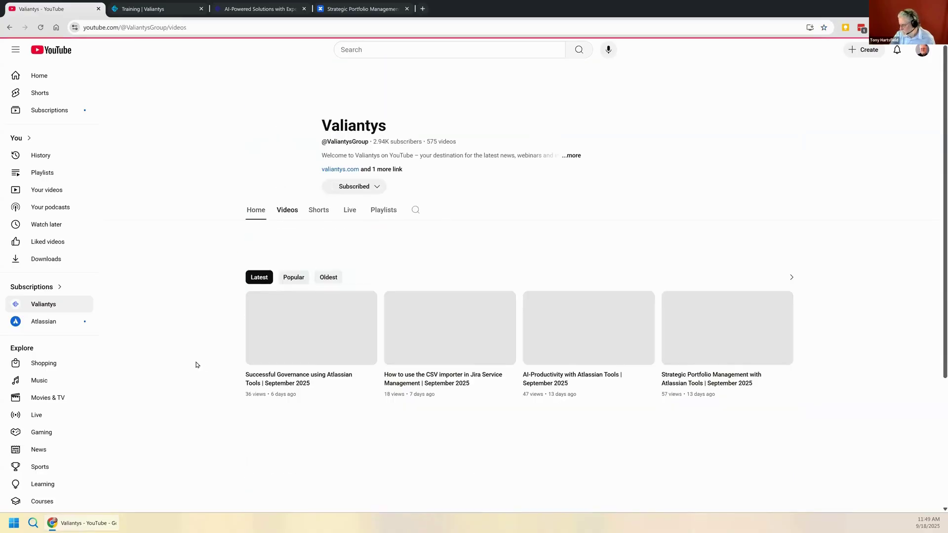
{"action": "scroll", "coordinate": [192, 366], "scroll_direction": "down", "scroll_amount": 2}
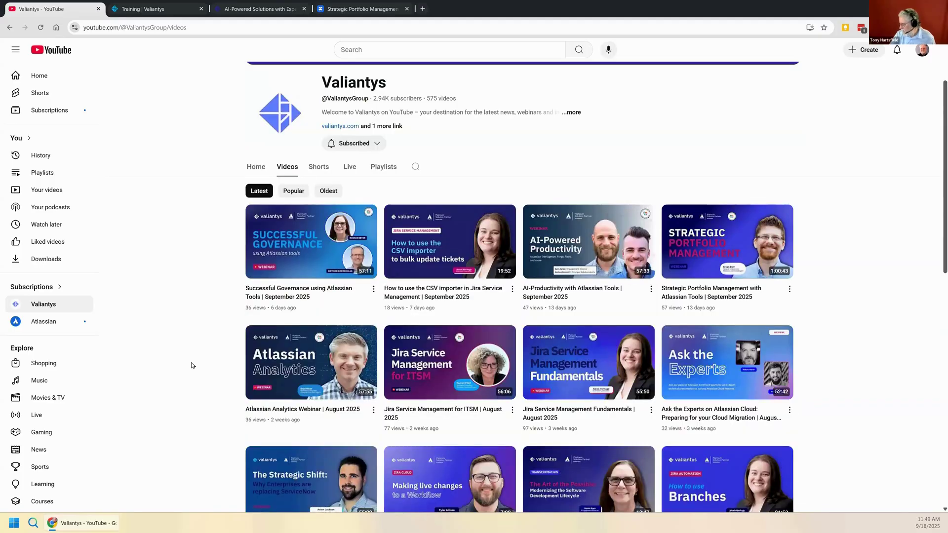
{"action": "scroll", "coordinate": [192, 366], "scroll_direction": "down", "scroll_amount": 2}
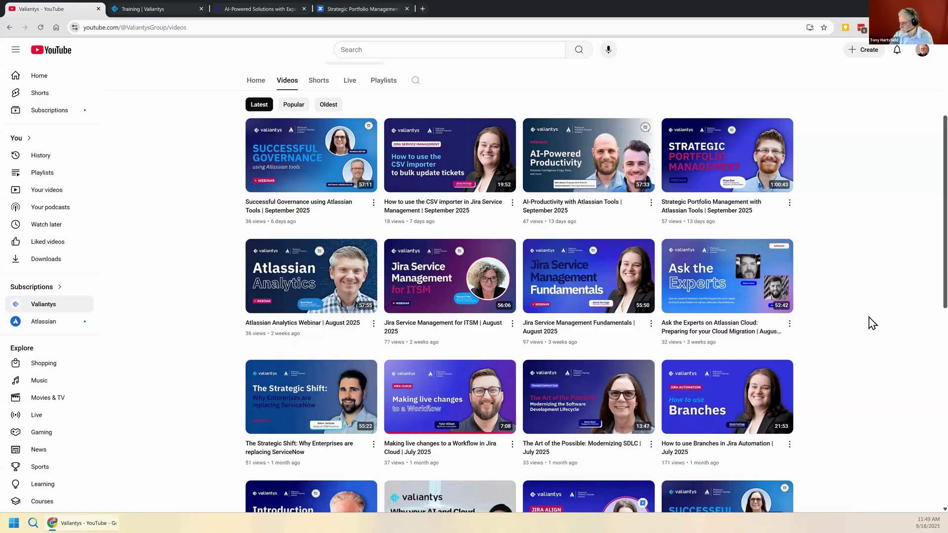
{"action": "scroll", "coordinate": [872, 324], "scroll_direction": "up", "scroll_amount": 4}
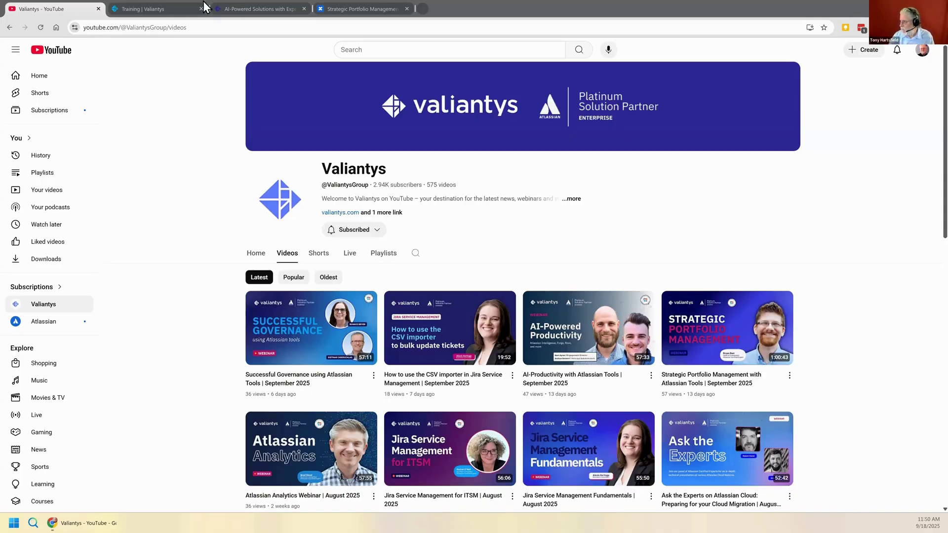
Step: Return to Confluence and open the Marketing space's settings
{"action": "left_click", "coordinate": [243, 12]}
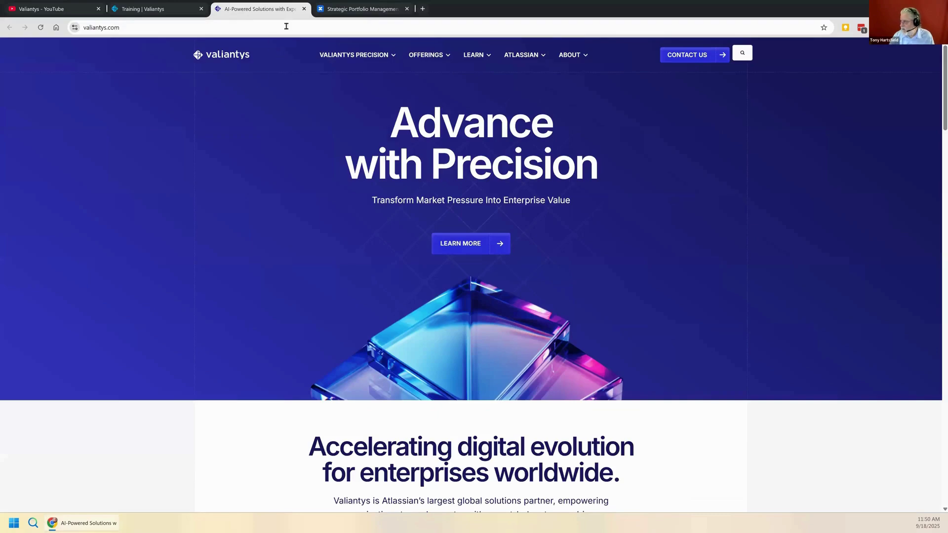
{"action": "left_click", "coordinate": [340, 12]}
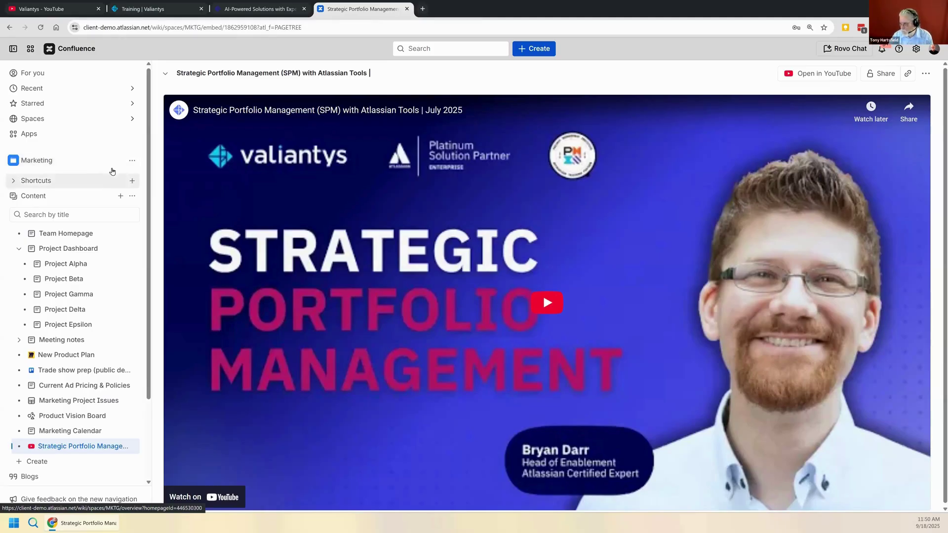
{"action": "left_click", "coordinate": [132, 161]}
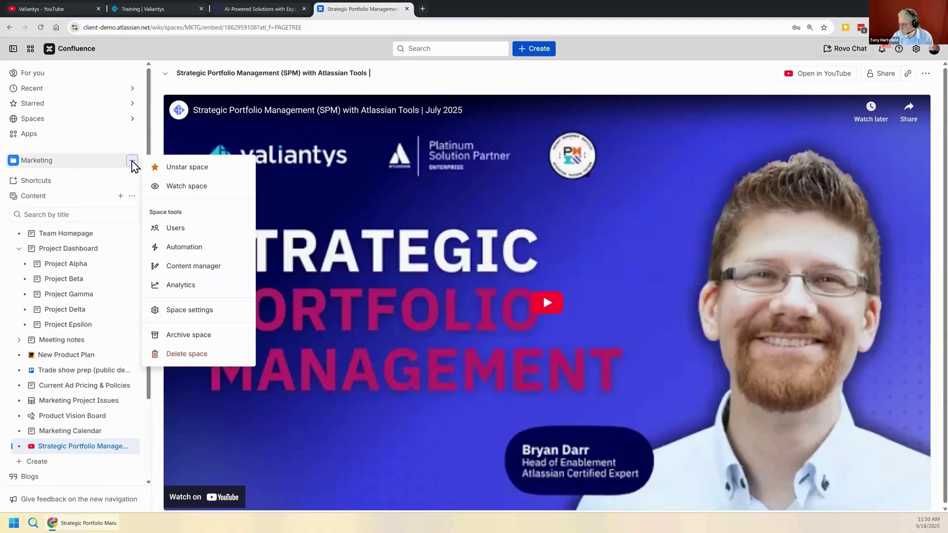
{"action": "left_click", "coordinate": [179, 312]}
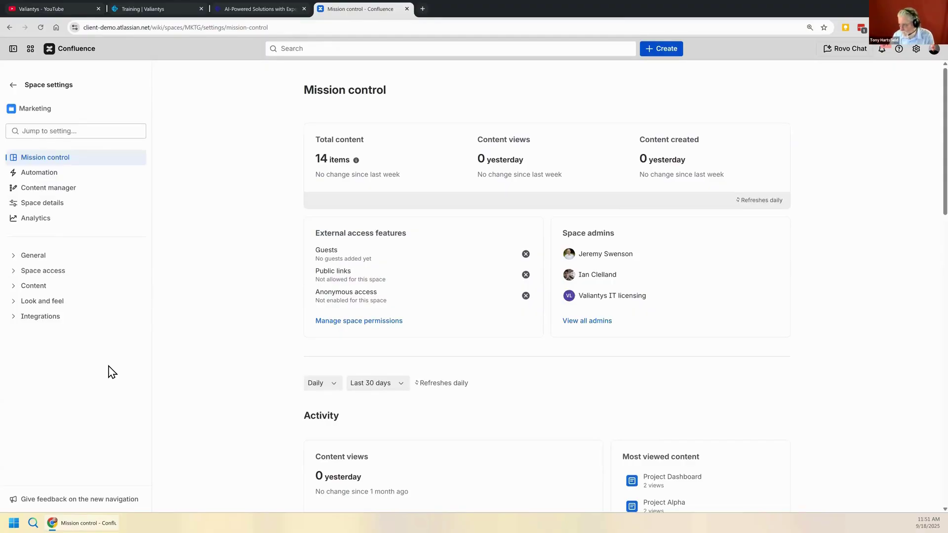
Step: Open the Marketing space's analytics and review its engagement overview, popular content and most active readers
{"action": "left_click", "coordinate": [23, 221]}
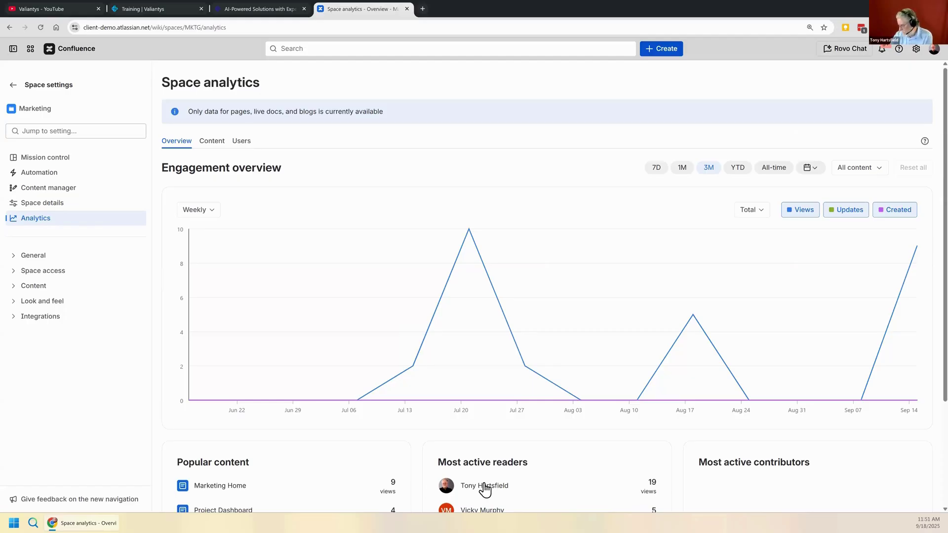
{"action": "scroll", "coordinate": [485, 489], "scroll_direction": "down", "scroll_amount": 1}
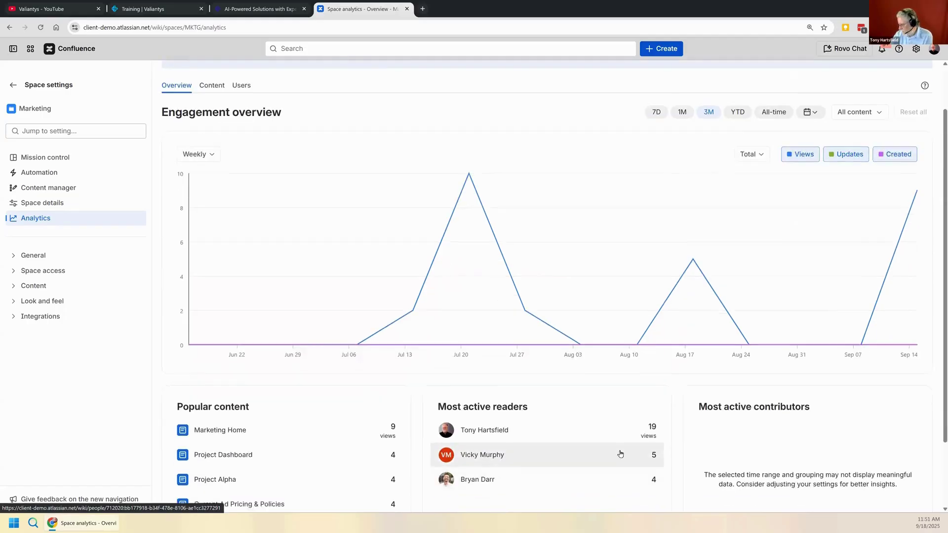
{"action": "scroll", "coordinate": [621, 454], "scroll_direction": "down", "scroll_amount": 1}
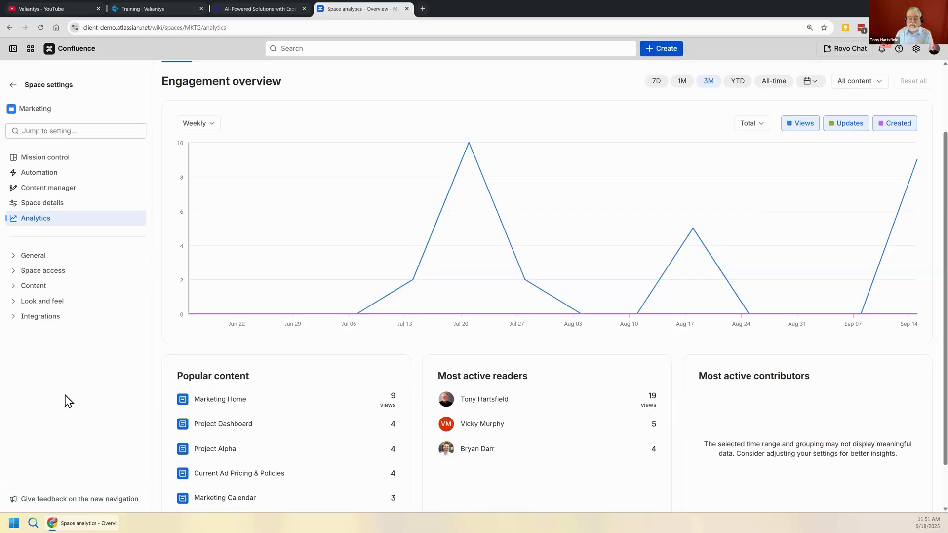
Step: Open the Marketing space's automation templates and skim through the template categories down to the security alert responses
{"action": "left_click", "coordinate": [41, 174]}
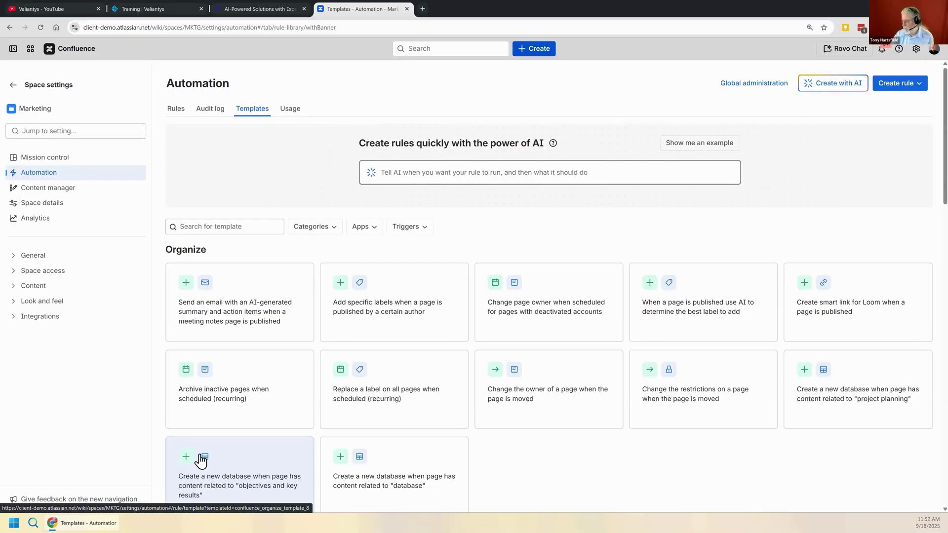
{"action": "scroll", "coordinate": [303, 444], "scroll_direction": "down", "scroll_amount": 10}
{"action": "scroll", "coordinate": [306, 447], "scroll_direction": "down", "scroll_amount": 10}
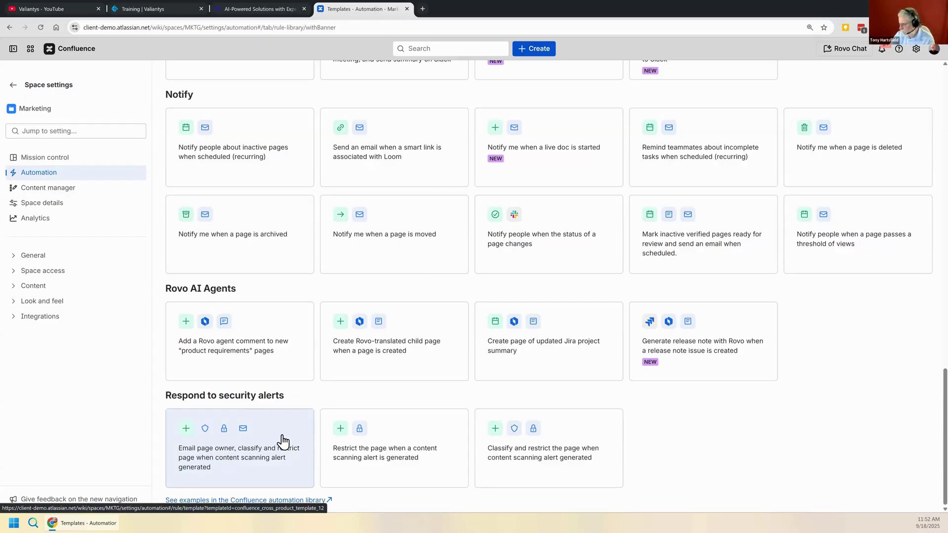
{"action": "scroll", "coordinate": [284, 442], "scroll_direction": "up", "scroll_amount": 2}
{"action": "scroll", "coordinate": [285, 443], "scroll_direction": "up", "scroll_amount": 2}
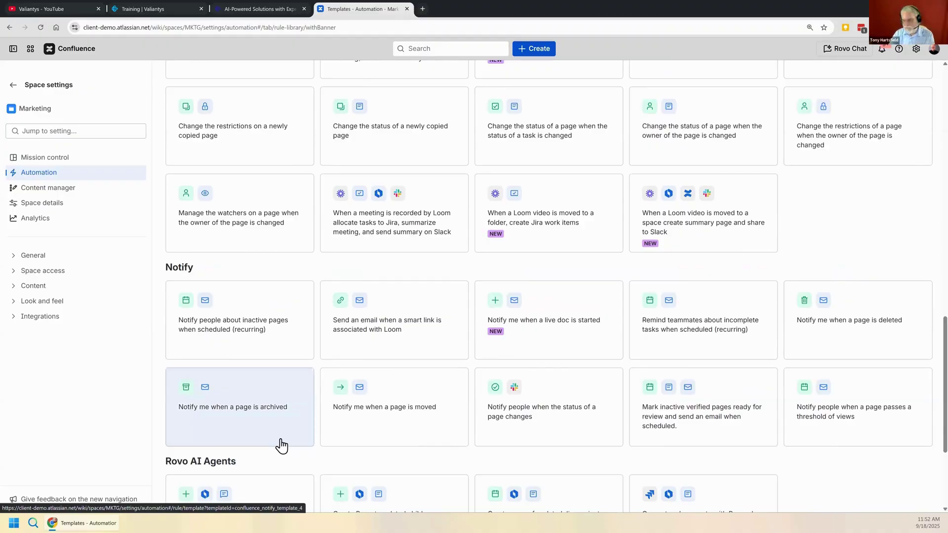
{"action": "scroll", "coordinate": [279, 445], "scroll_direction": "up", "scroll_amount": 2}
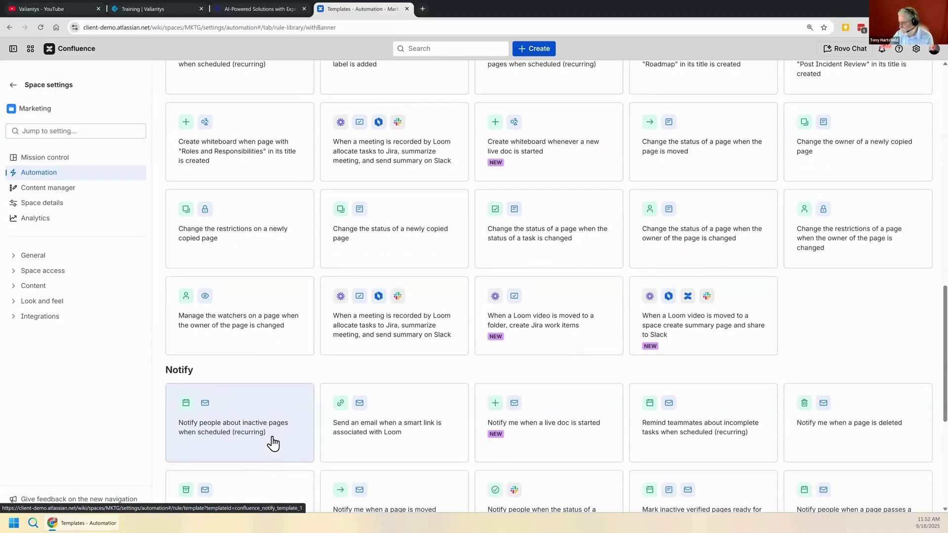
Step: Examine the automation templates for Organize, Cross-Product, Collaborate, Notify and Rovo AI Agents
{"action": "scroll", "coordinate": [273, 443], "scroll_direction": "up", "scroll_amount": 12}
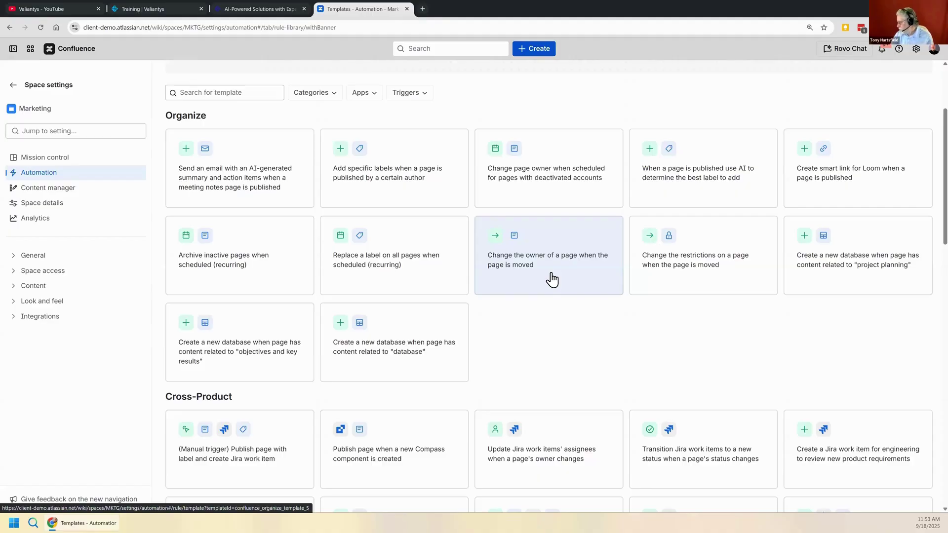
{"action": "scroll", "coordinate": [552, 278], "scroll_direction": "down", "scroll_amount": 4}
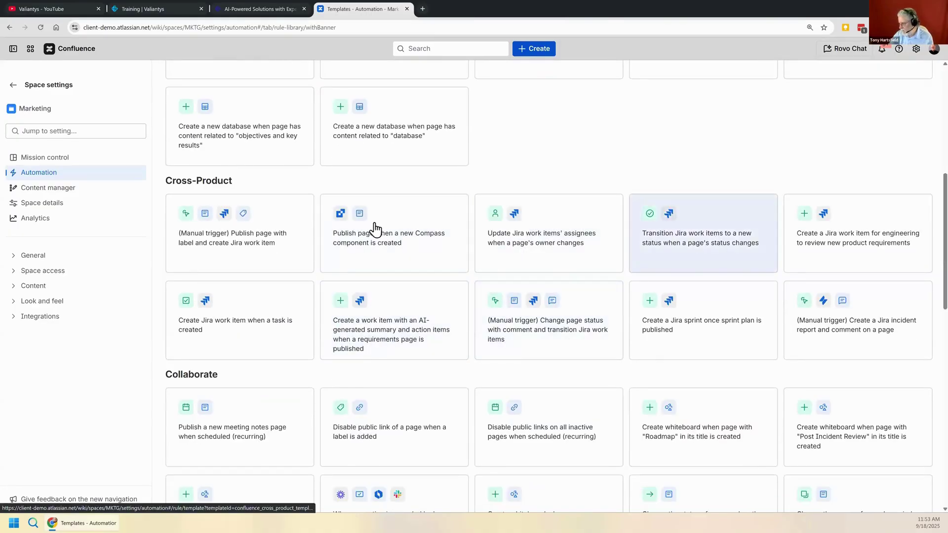
{"action": "scroll", "coordinate": [740, 243], "scroll_direction": "down", "scroll_amount": 3}
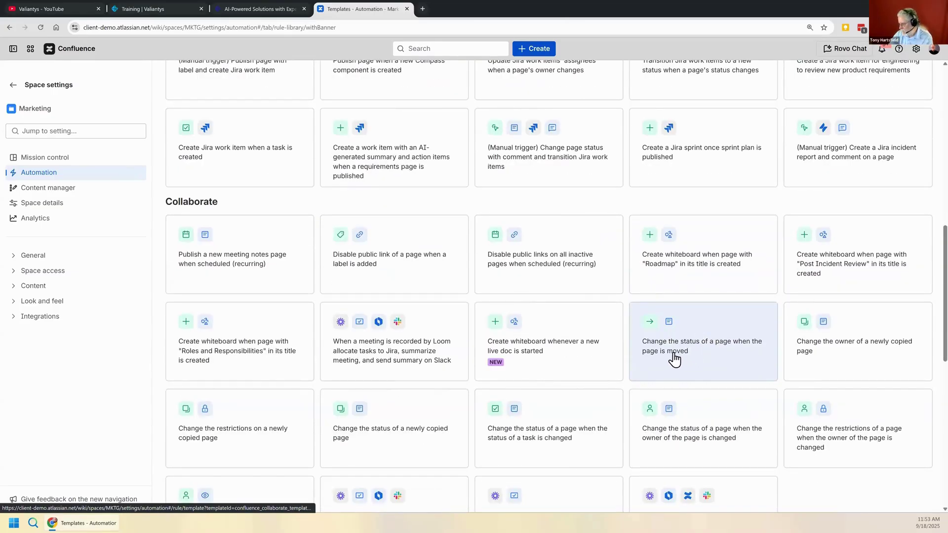
{"action": "scroll", "coordinate": [359, 336], "scroll_direction": "down", "scroll_amount": 1}
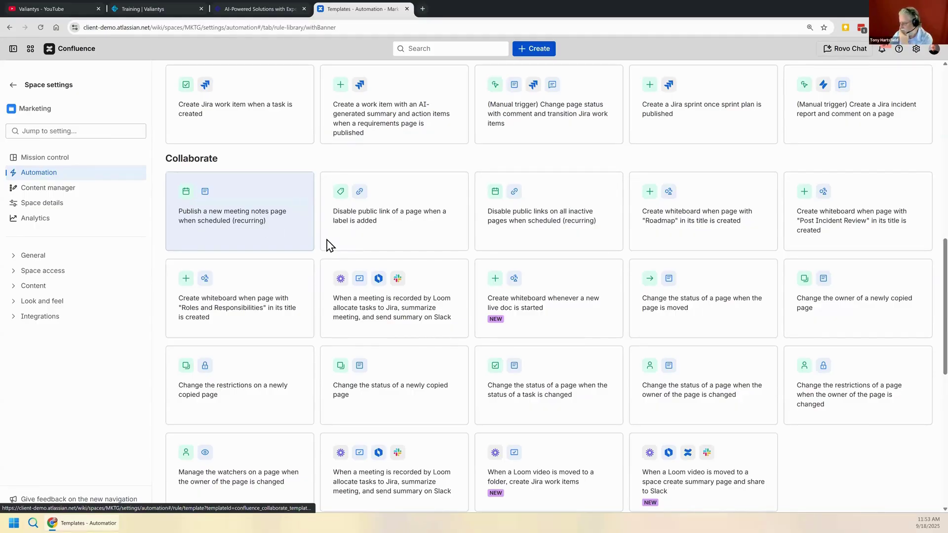
{"action": "scroll", "coordinate": [339, 254], "scroll_direction": "down", "scroll_amount": 6}
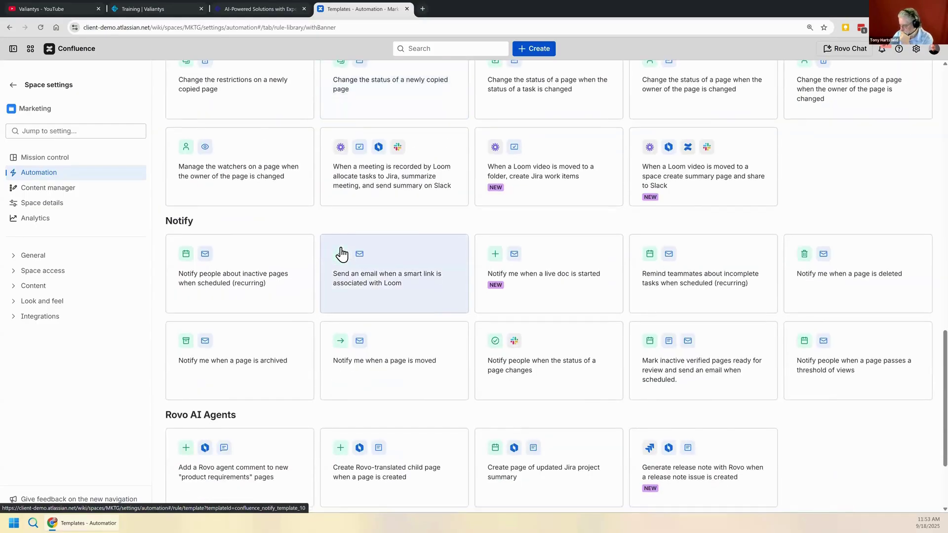
{"action": "scroll", "coordinate": [339, 252], "scroll_direction": "down", "scroll_amount": 3}
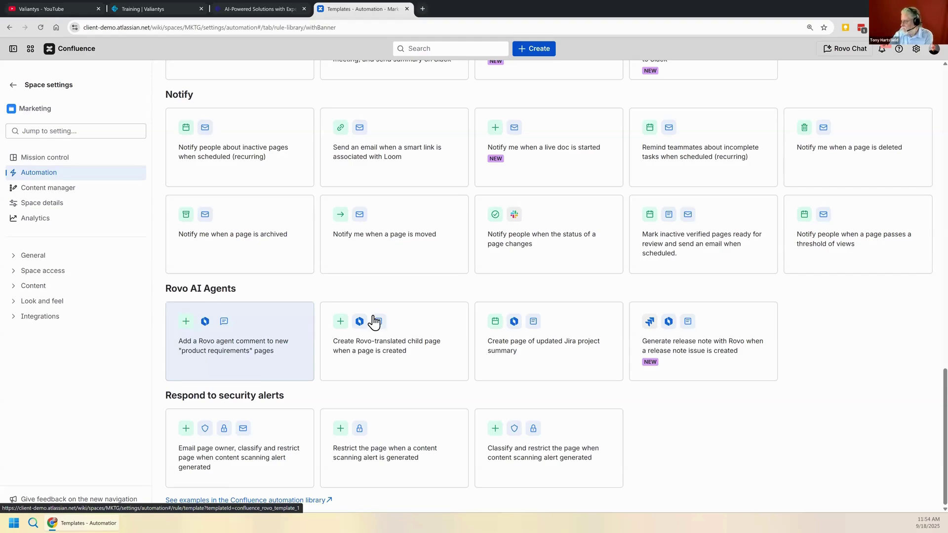
{"action": "scroll", "coordinate": [373, 321], "scroll_direction": "up", "scroll_amount": 10}
{"action": "scroll", "coordinate": [360, 343], "scroll_direction": "up", "scroll_amount": 3}
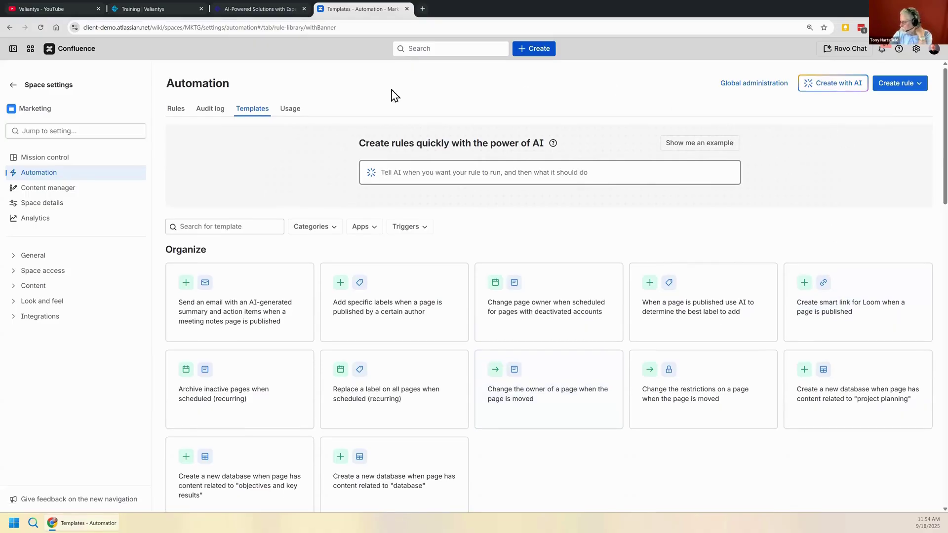
Step: Leave the Marketing space's settings and open Rovo Chat beside the content
{"action": "left_click", "coordinate": [13, 87]}
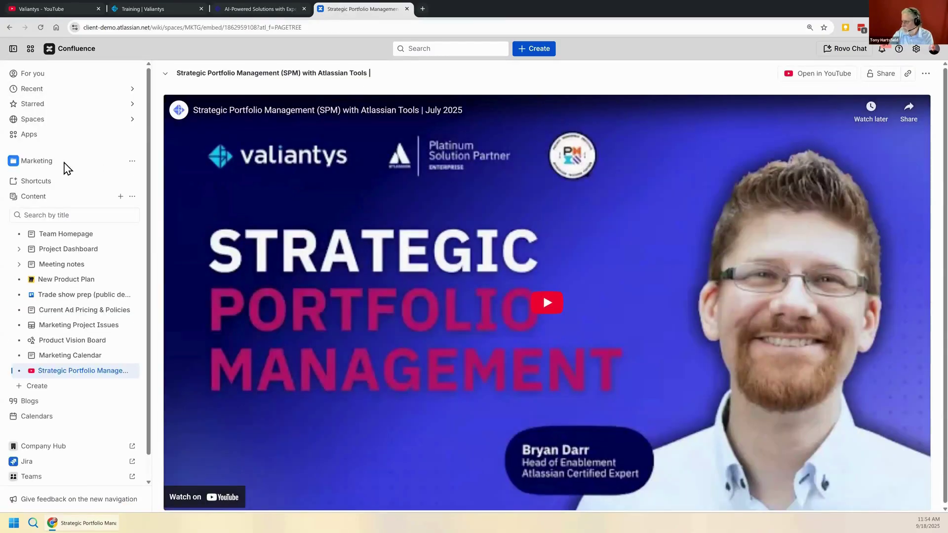
{"action": "left_click", "coordinate": [50, 238]}
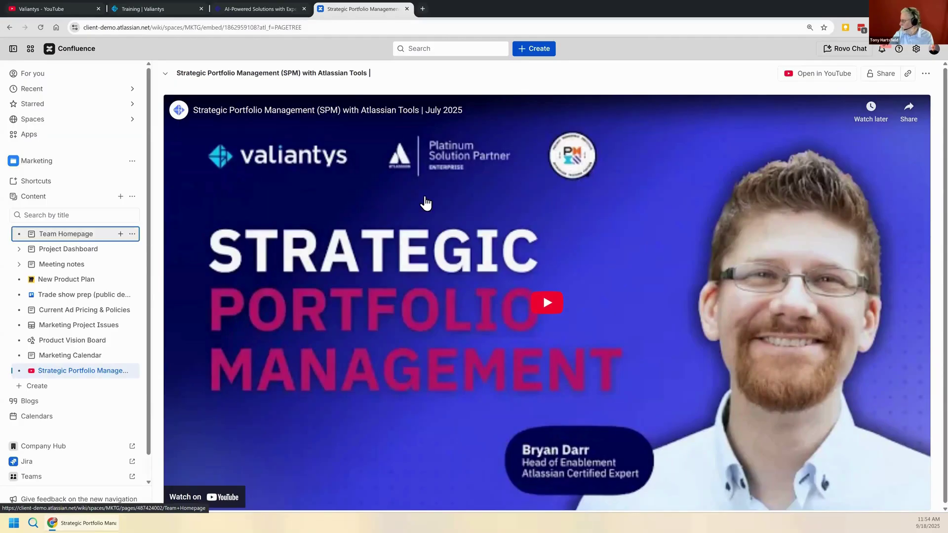
{"action": "left_click", "coordinate": [834, 49]}
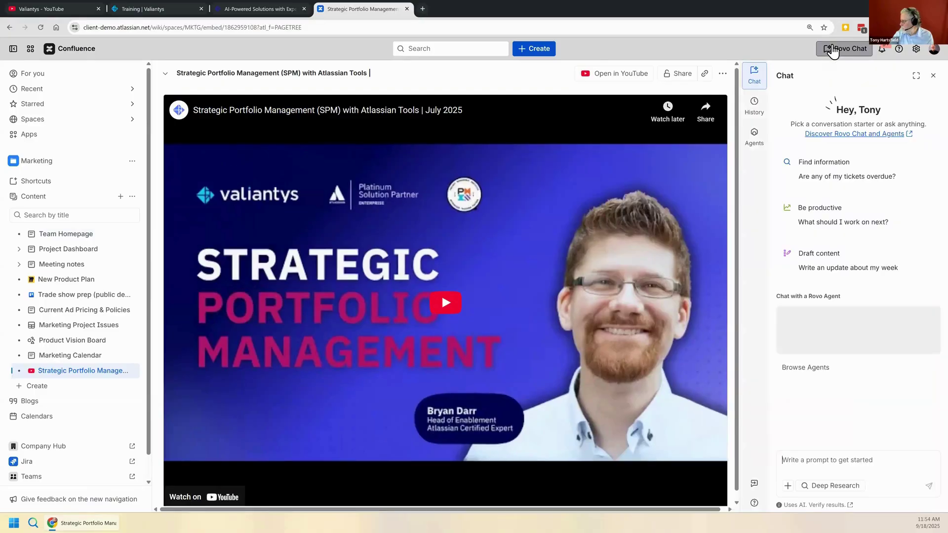
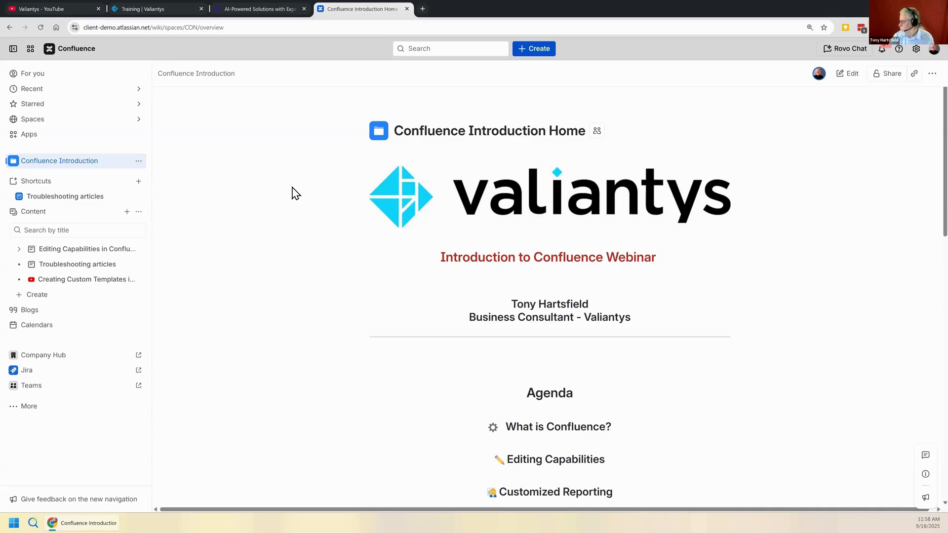
Step: Open the Confluence Introduction space's settings and expand the Content and Look and feel sections
{"action": "left_click", "coordinate": [139, 162]}
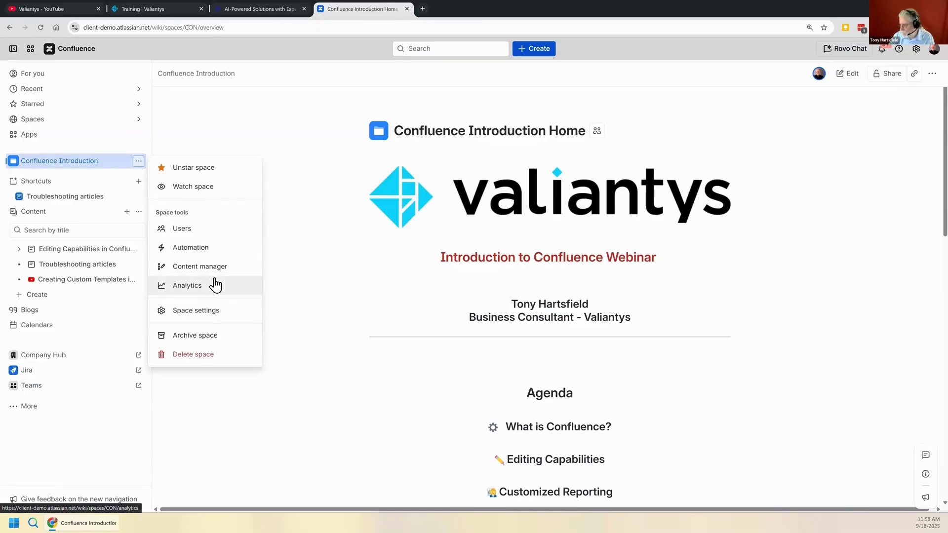
{"action": "left_click", "coordinate": [207, 311]}
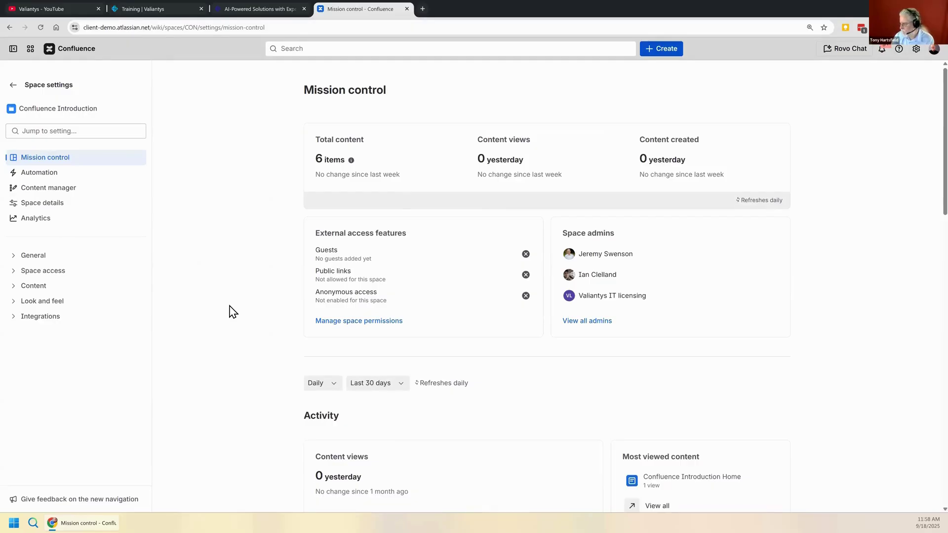
{"action": "left_click", "coordinate": [14, 292]}
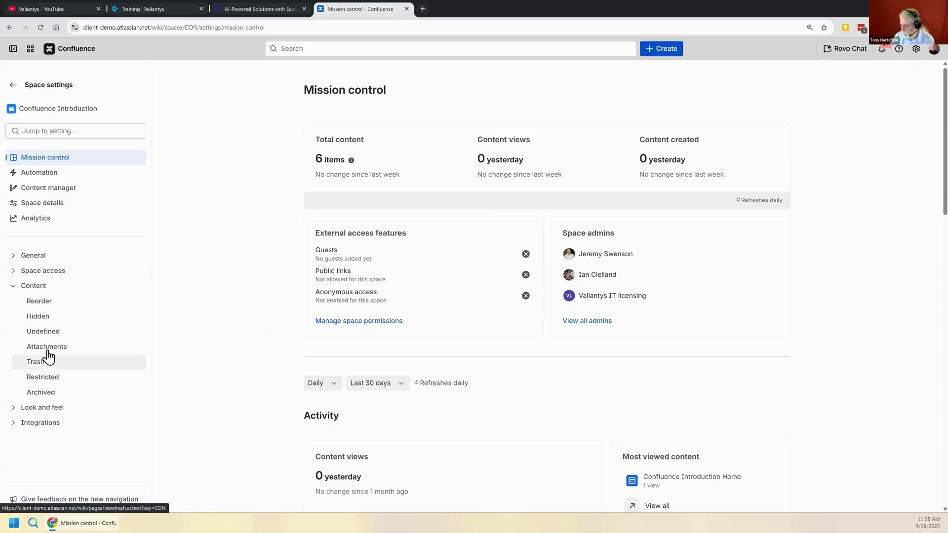
{"action": "left_click", "coordinate": [14, 409]}
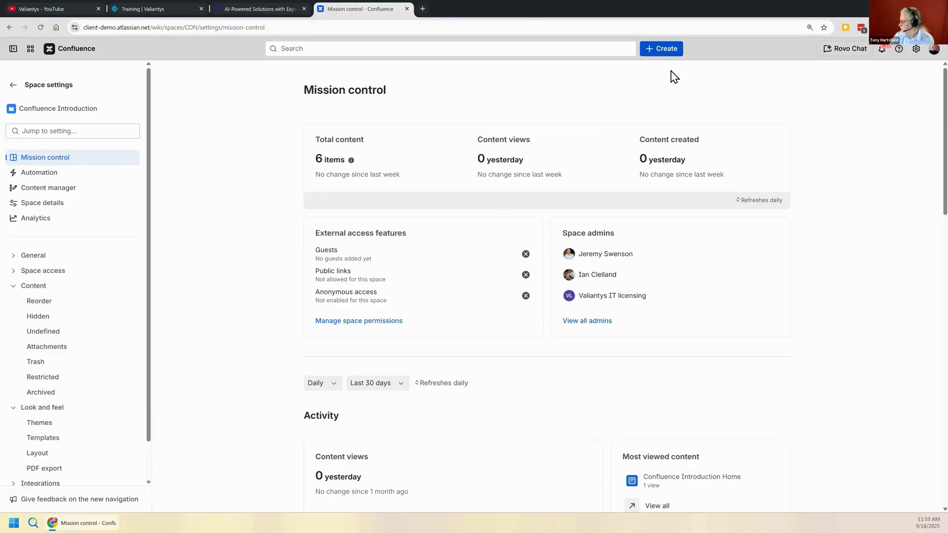
Step: In Confluence administration, search the settings for "te", open Global templates and blueprints, and look through the global blueprints
{"action": "left_click", "coordinate": [917, 51]}
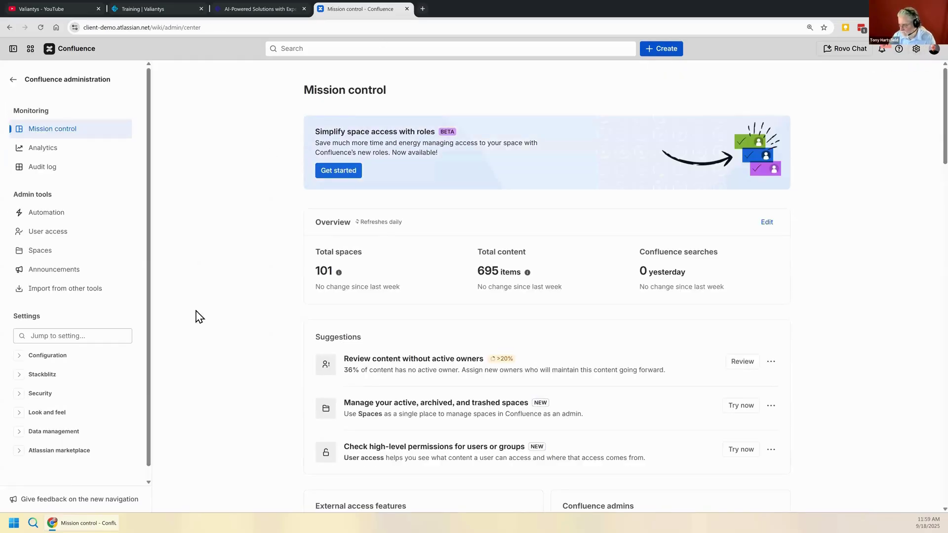
{"action": "left_click", "coordinate": [83, 336]}
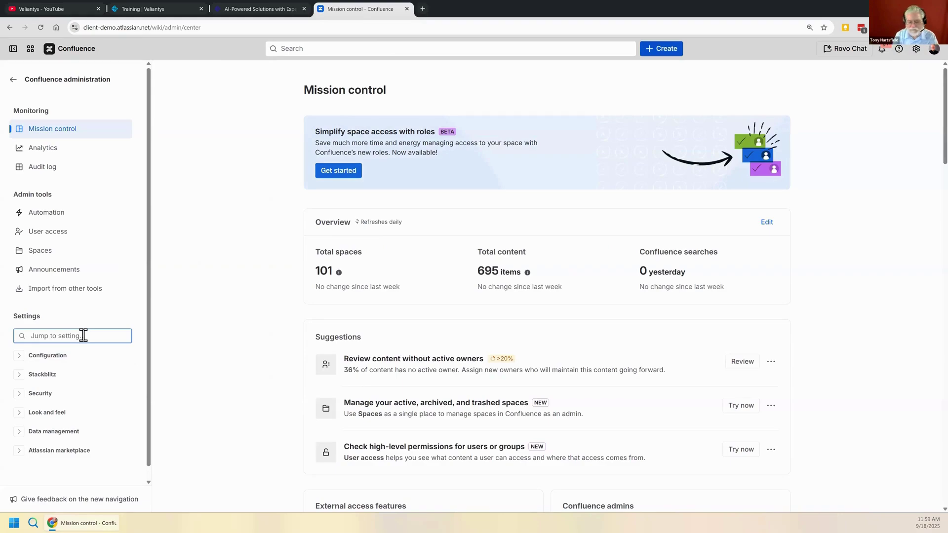
{"action": "type", "text": "te"}
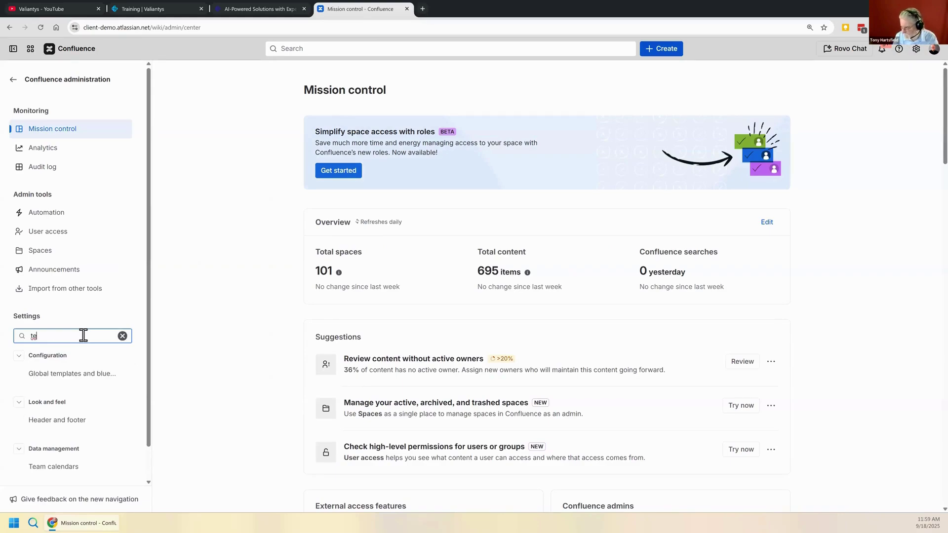
{"action": "left_click", "coordinate": [39, 377]}
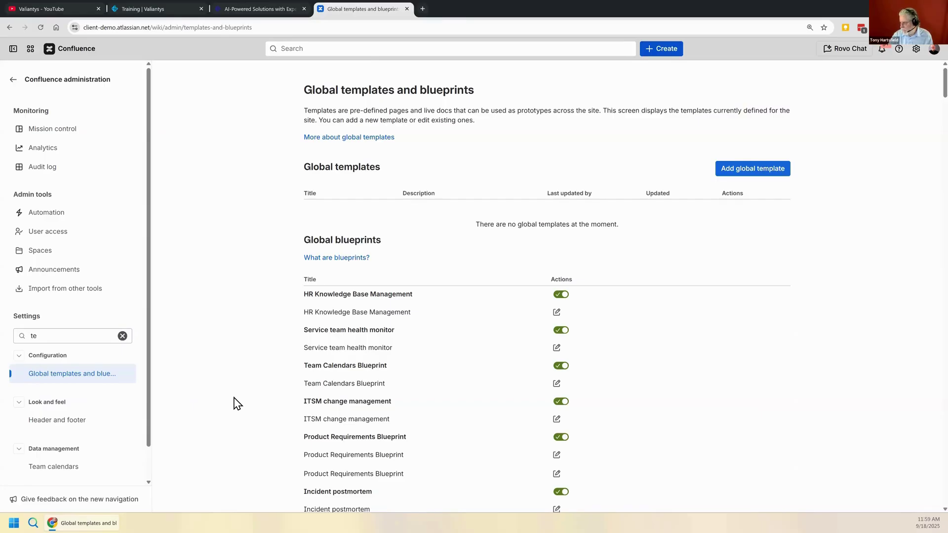
{"action": "scroll", "coordinate": [243, 400], "scroll_direction": "down", "scroll_amount": 3}
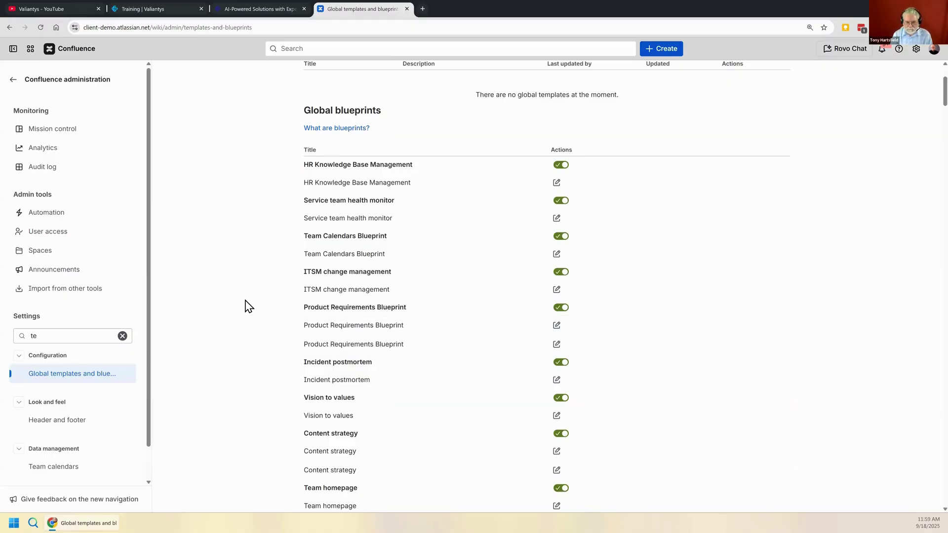
{"action": "scroll", "coordinate": [831, 415], "scroll_direction": "up", "scroll_amount": 3}
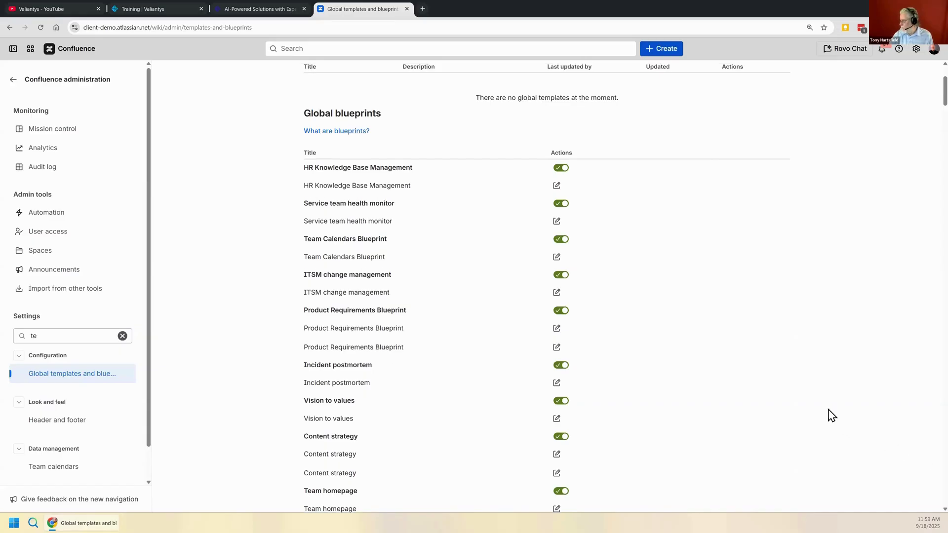